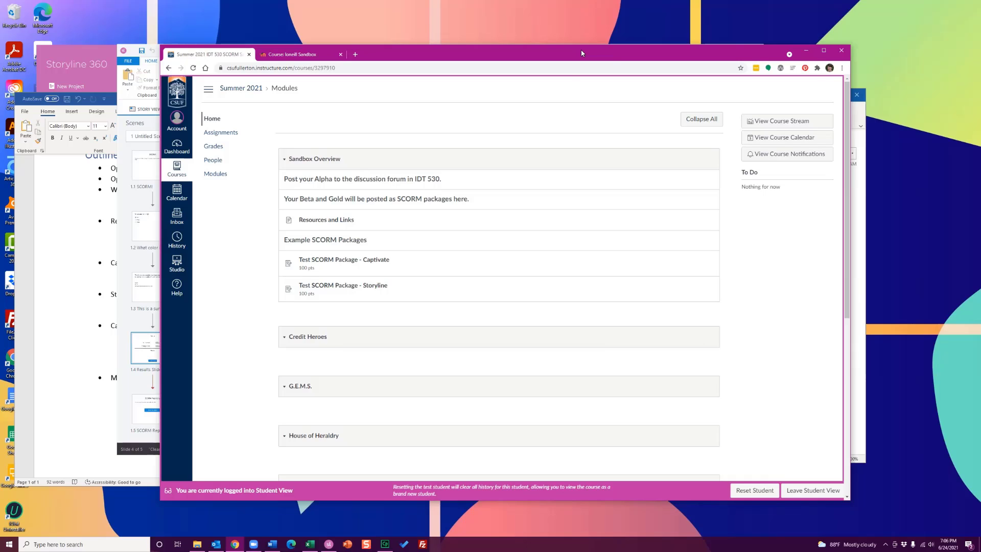
- Open the Test SCORM Package - Captivate assignment and play it from its opening slide
left_click(356, 262)
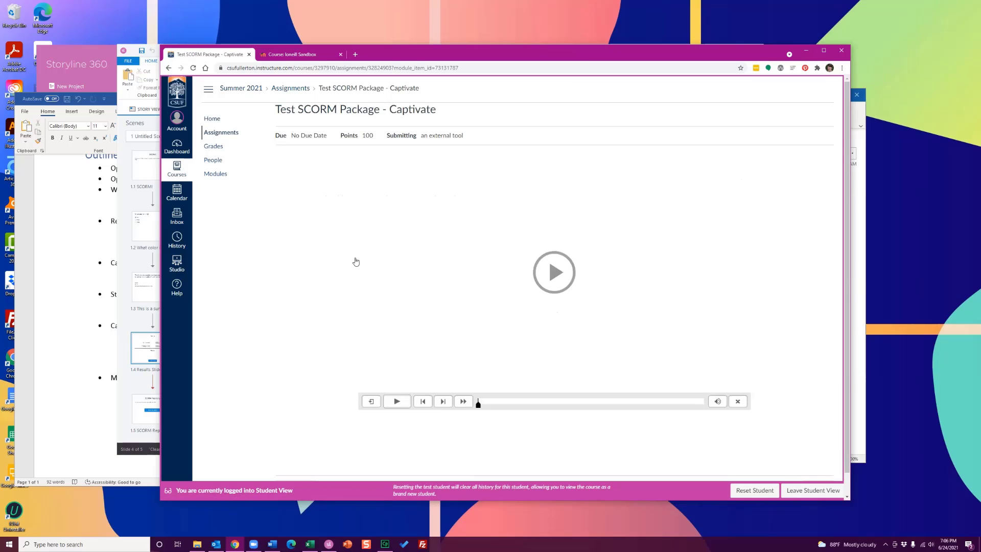
left_click(555, 273)
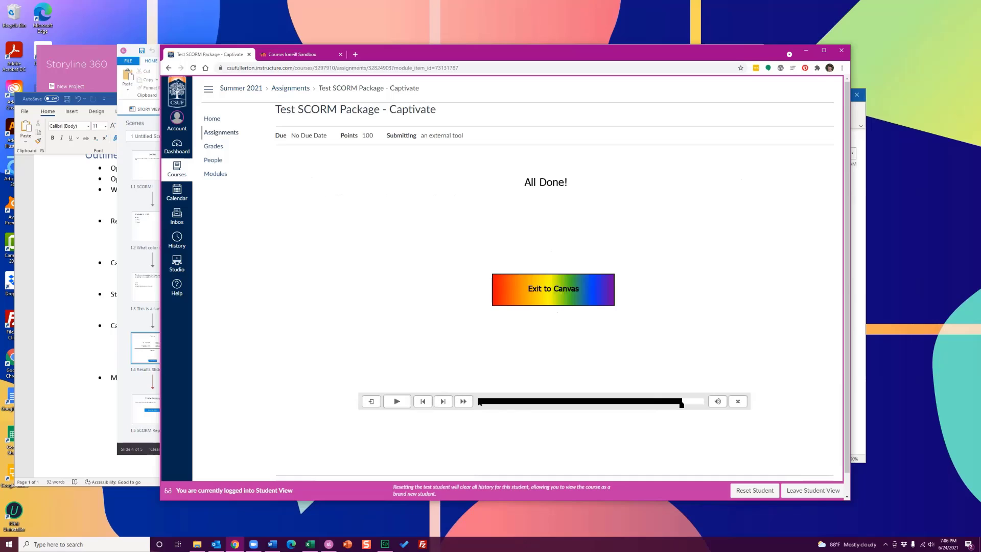
left_click(477, 401)
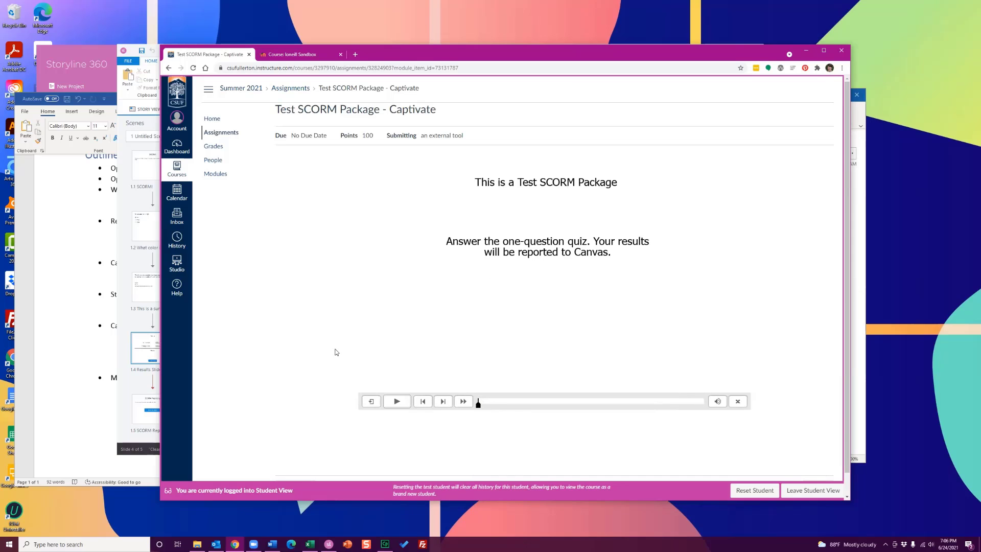
left_click(398, 404)
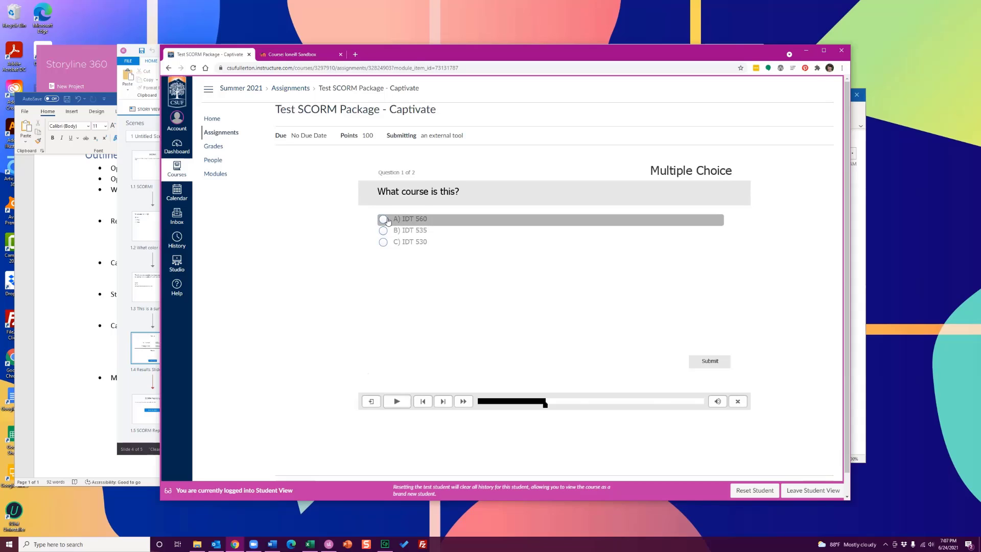
- Answer the question "What course is this?" with IDT 530, submit it and continue past the feedback
left_click(383, 243)
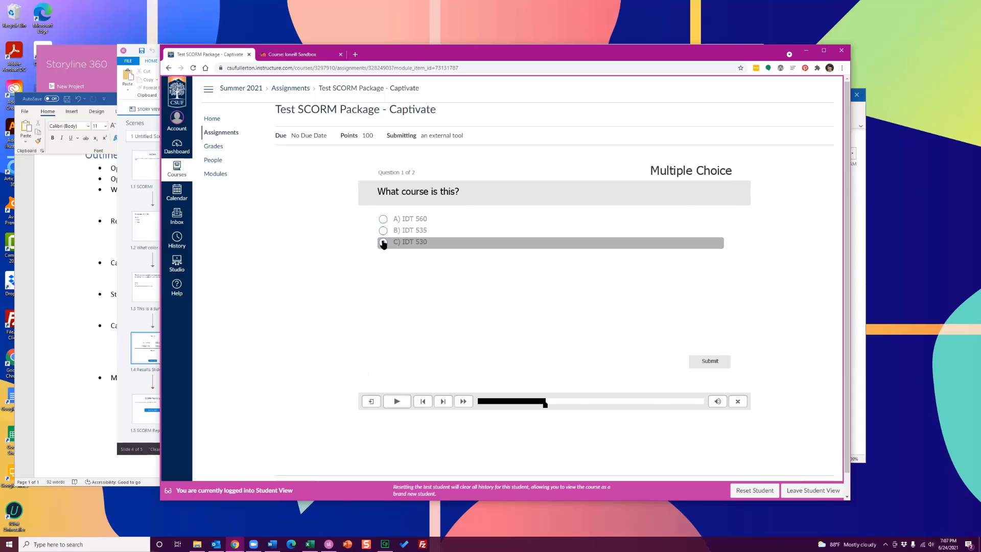
left_click(710, 361)
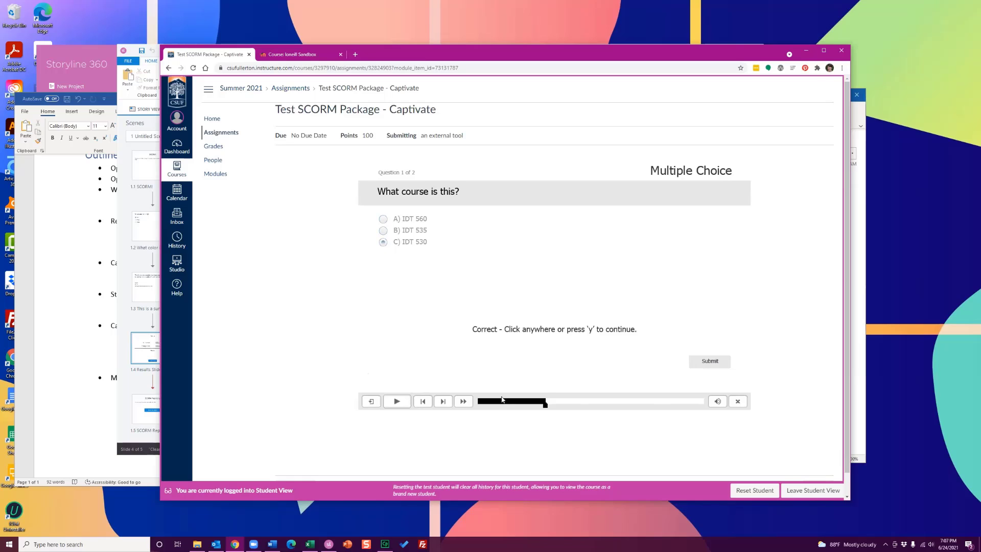
left_click(617, 337)
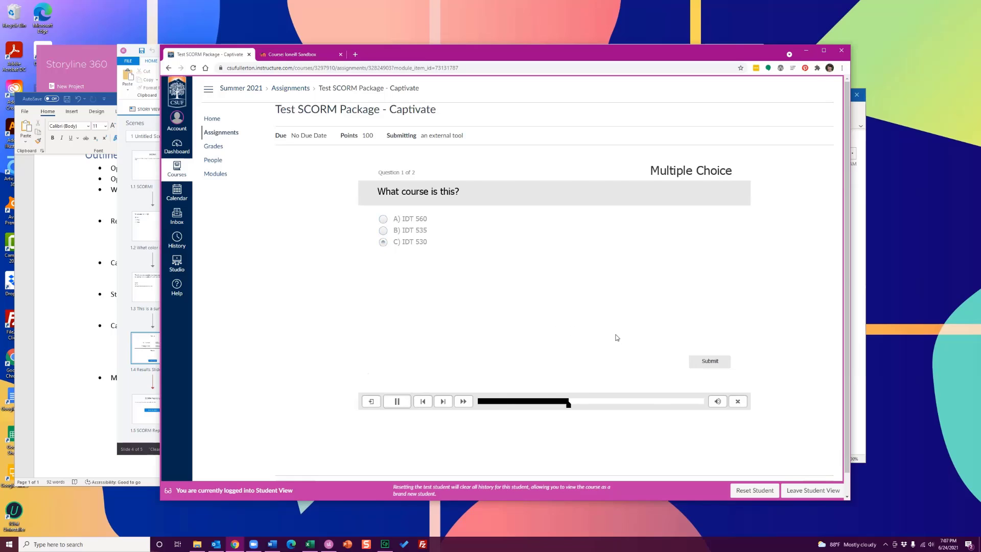
- Submit "IT DOES NOT!" as the short-answer survey response and continue through the quiz results to exit to Canvas
left_click(519, 229)
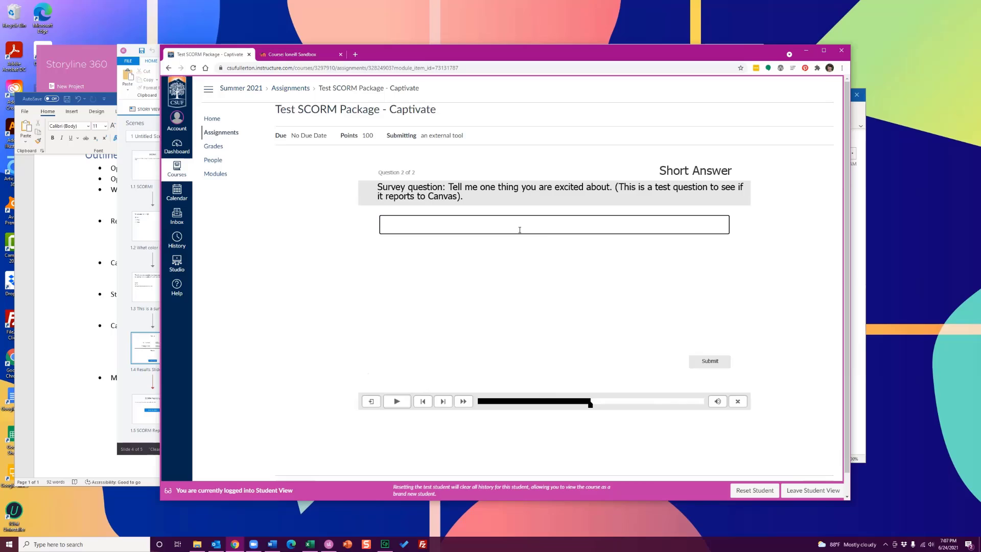
type("IT DOES NOT!")
left_click(709, 362)
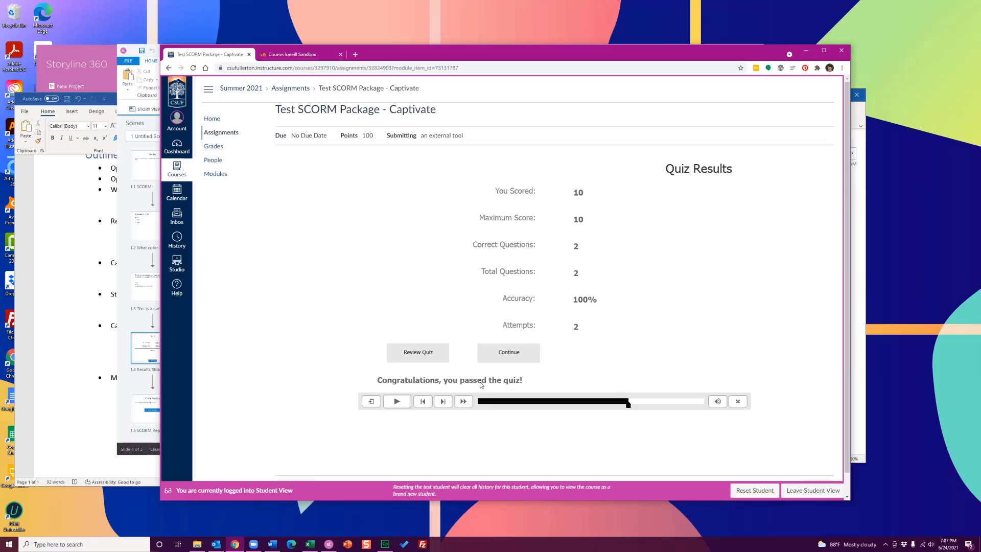
left_click(508, 360)
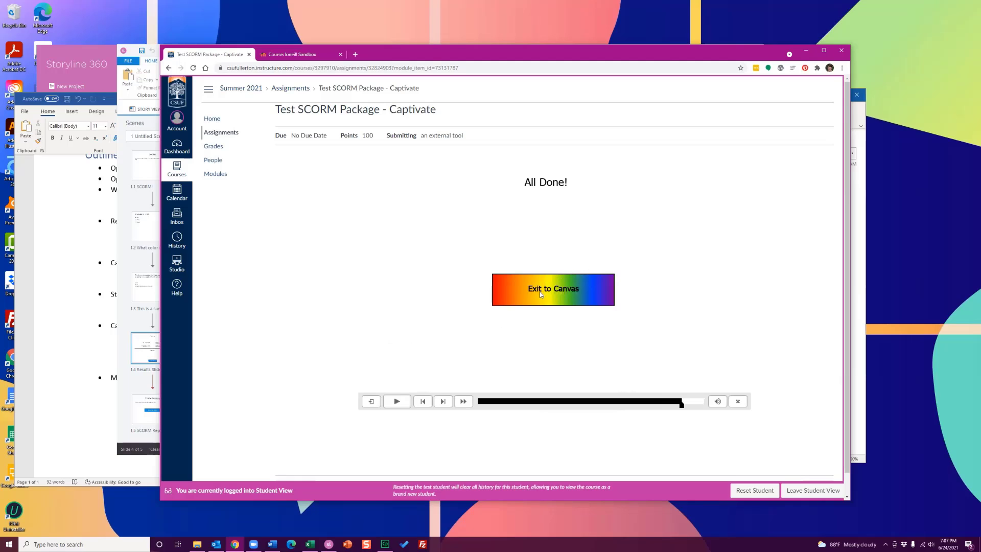
left_click(565, 291)
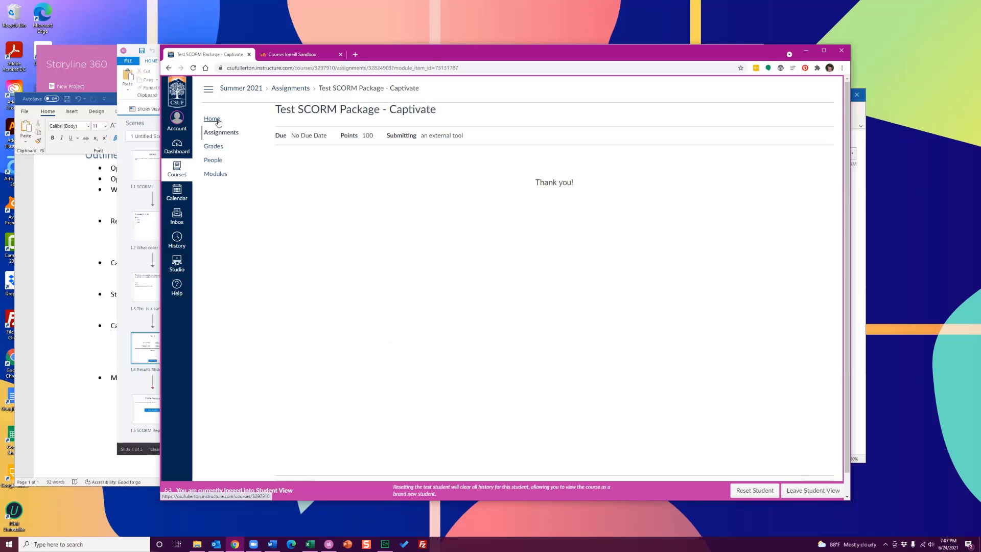
- Check the Captivate package's score in the test student's grades, including its submission details
left_click(216, 151)
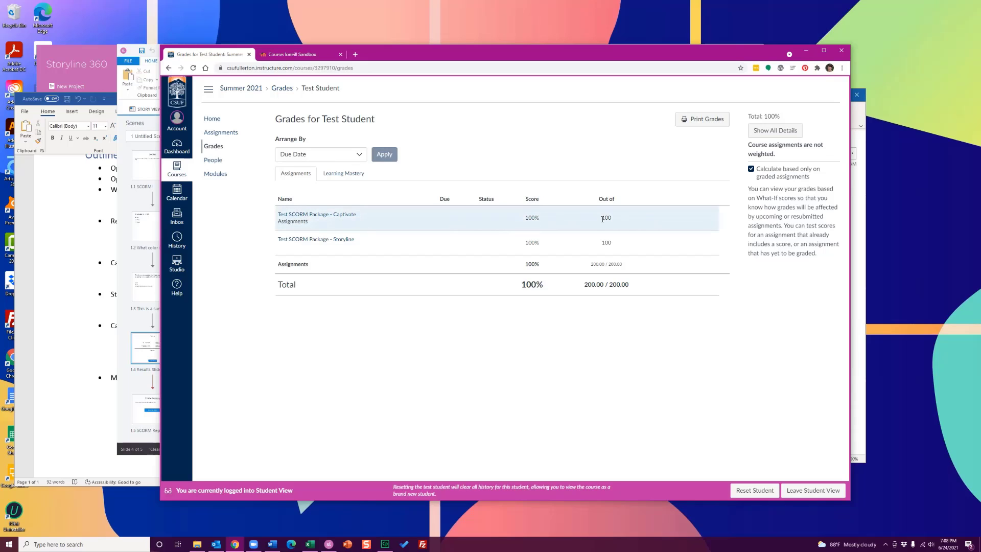
left_click(333, 215)
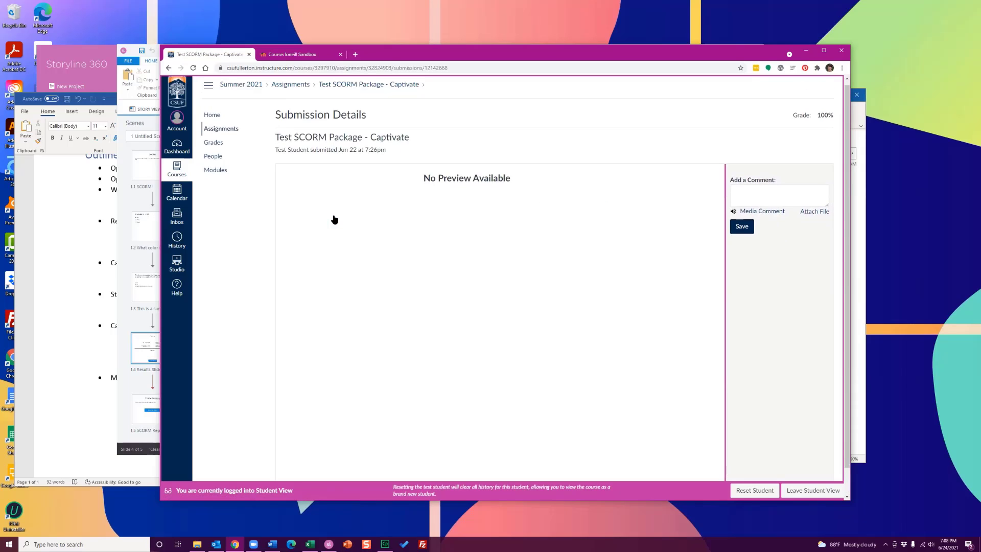
left_click(169, 68)
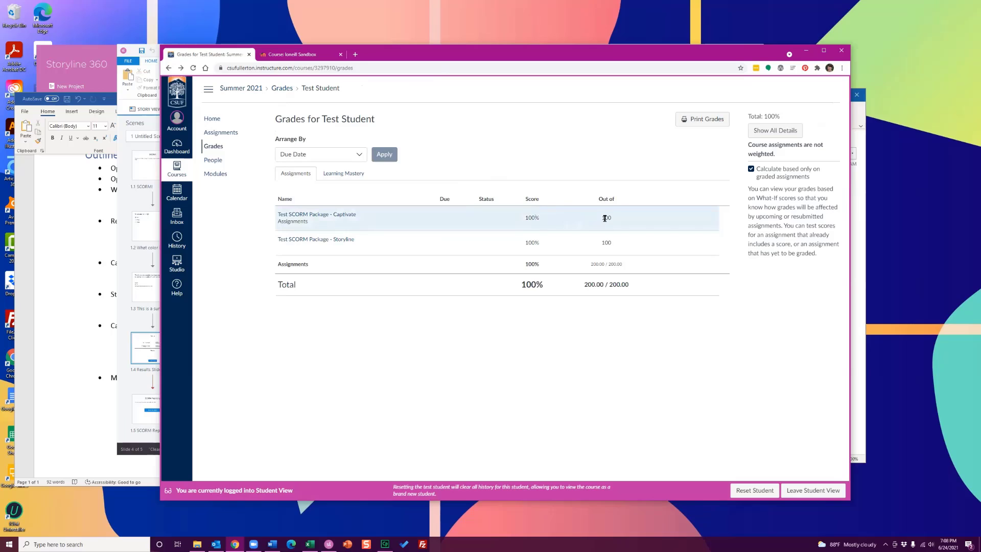
left_click(525, 219)
left_click(533, 189)
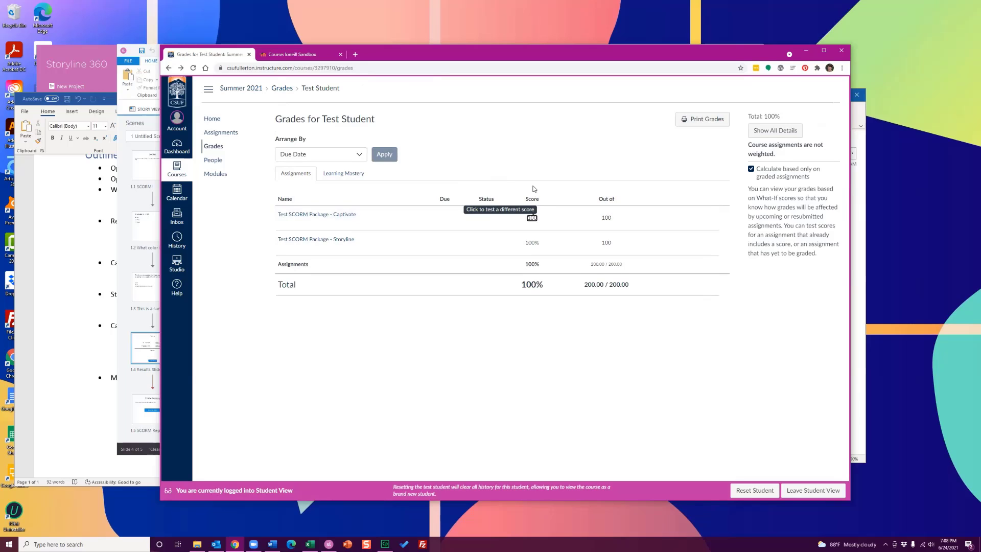
left_click(539, 176)
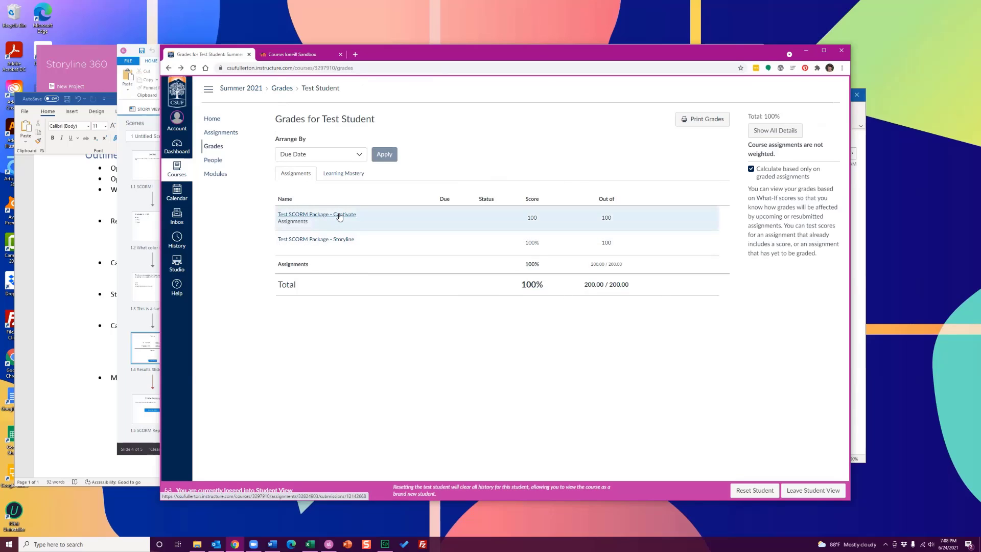
- Open the Test SCORM Package - Storyline assignment from the course home, restart it and advance to the first question
left_click(216, 120)
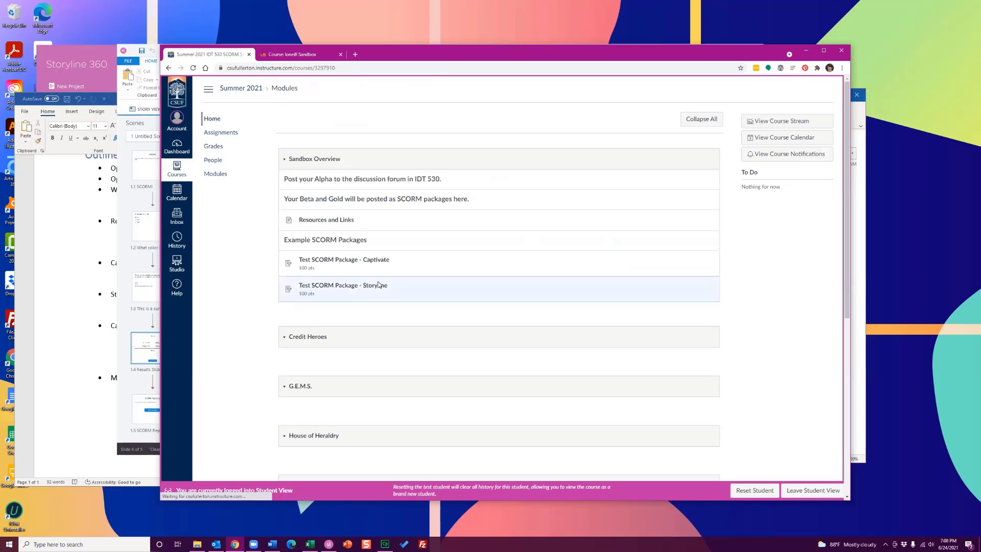
left_click(366, 287)
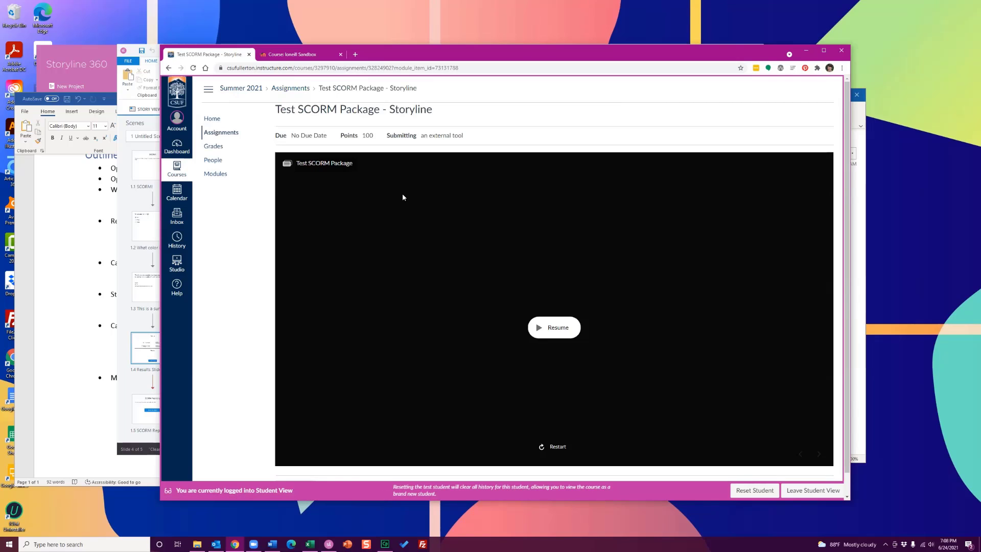
left_click(557, 447)
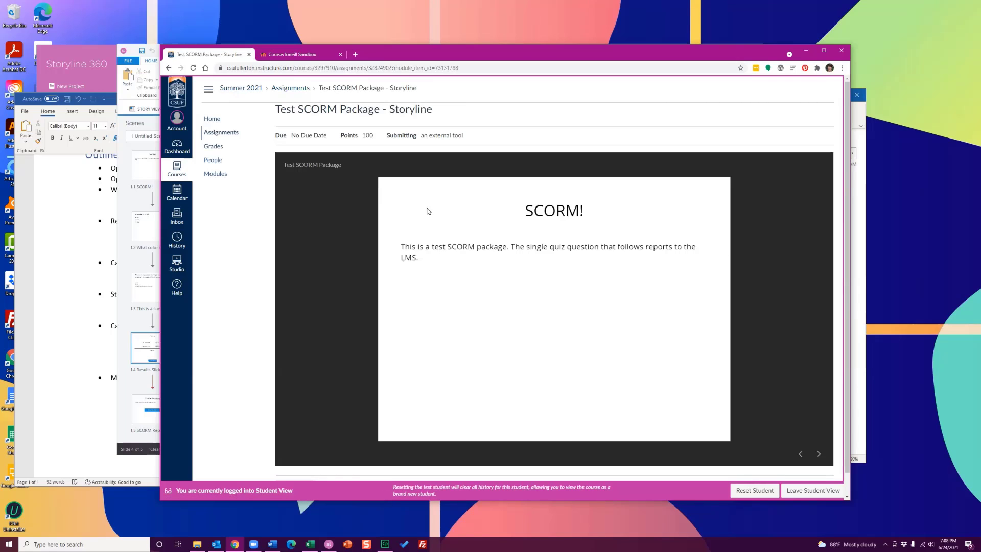
left_click(819, 454)
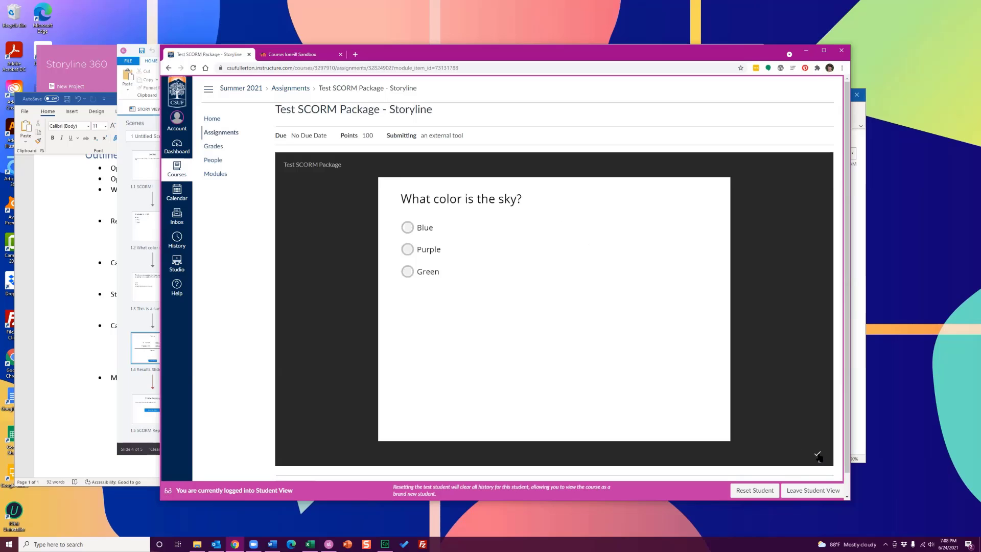
- Answer the sky color question with Blue, submit it and continue to the survey question
left_click(426, 228)
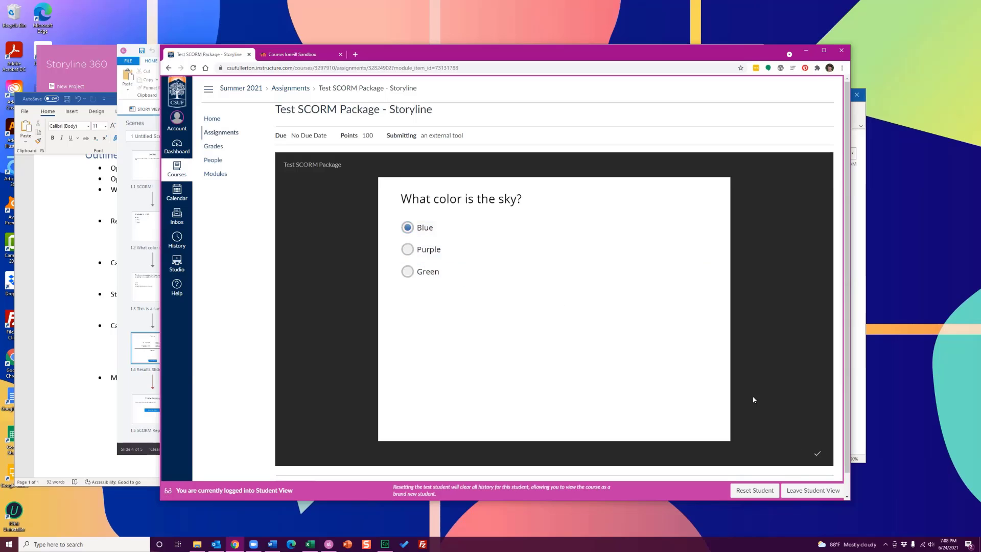
left_click(814, 459)
left_click(552, 357)
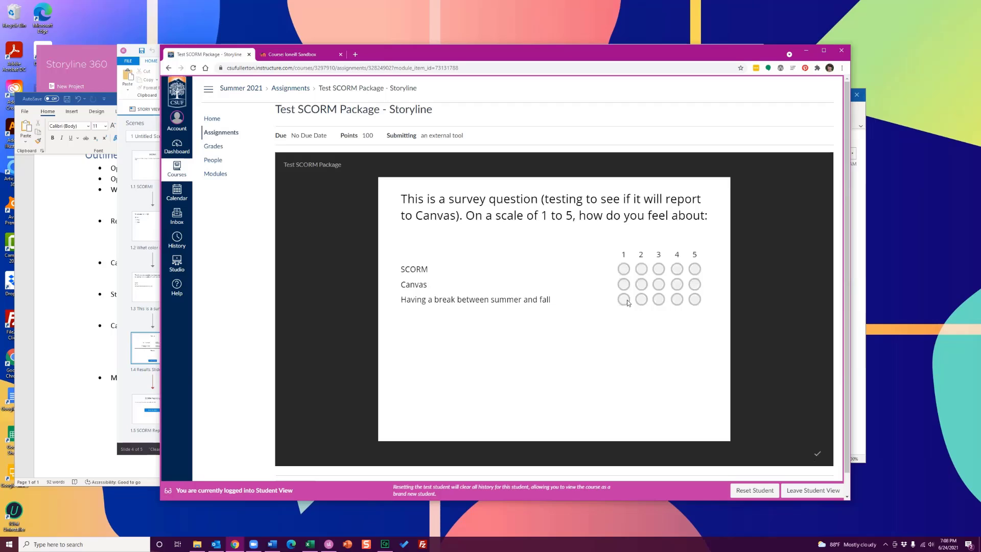
- Rate SCORM 4, Canvas 3 and having a break between summer and fall 4, and submit the survey
left_click(677, 269)
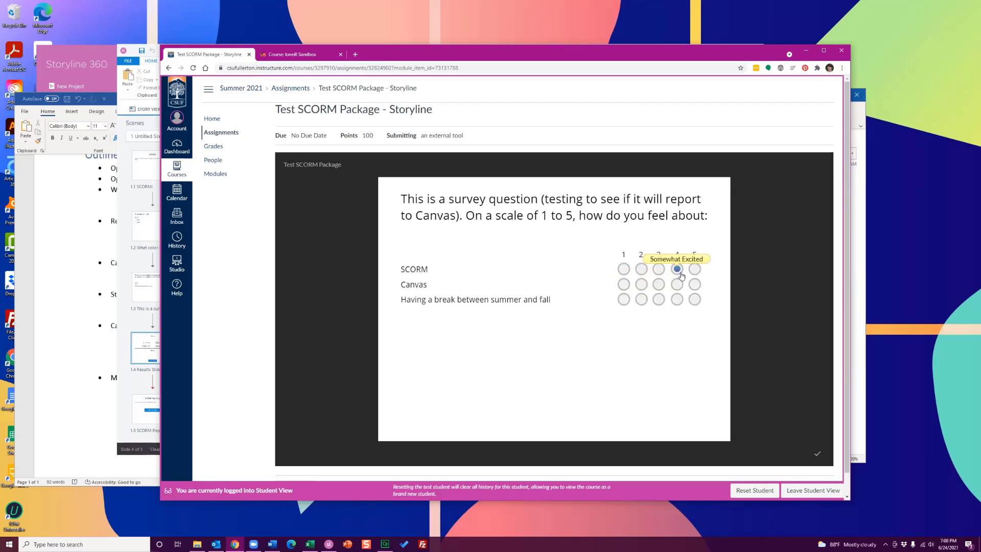
left_click(658, 284)
left_click(677, 300)
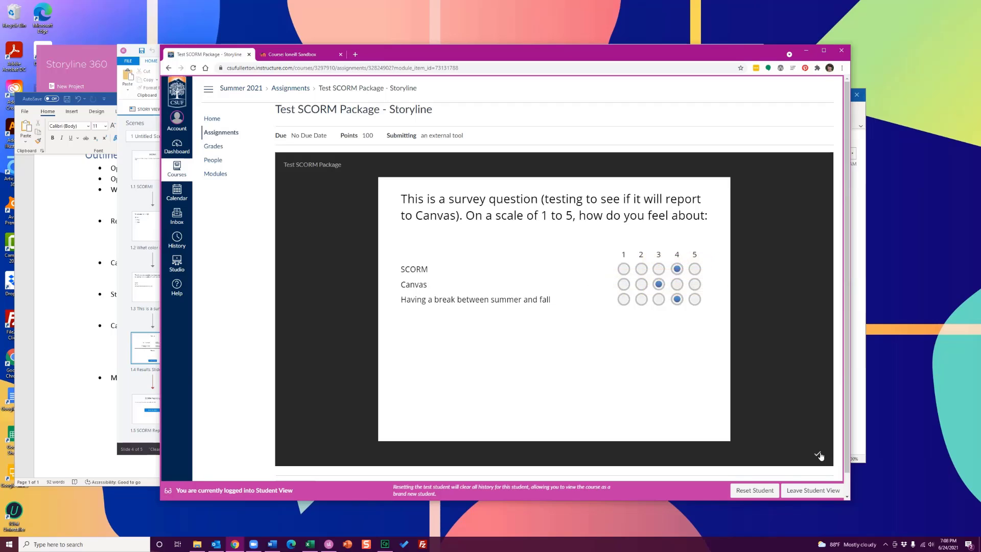
left_click(817, 454)
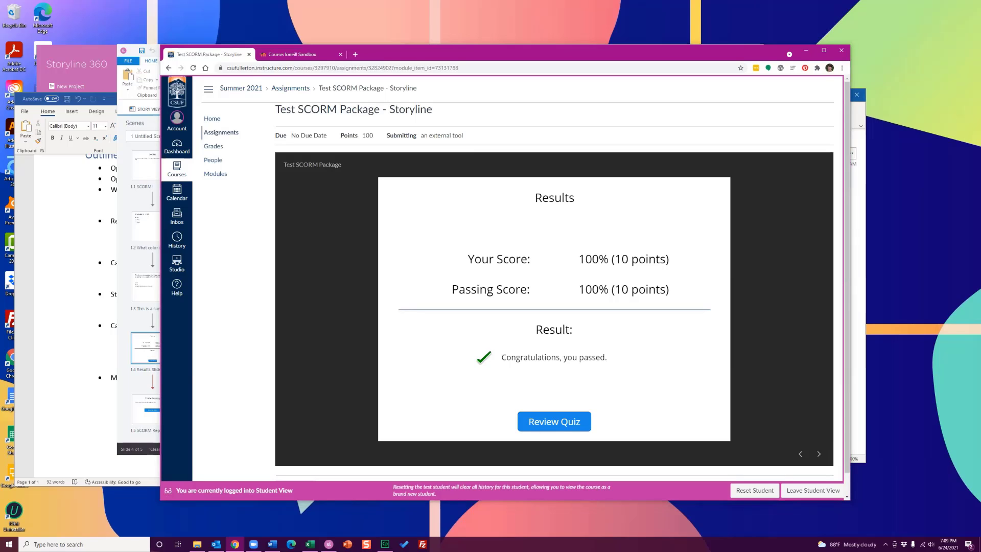
- Continue past the Storyline quiz results, return to Canvas and view the test student's grades
left_click(819, 454)
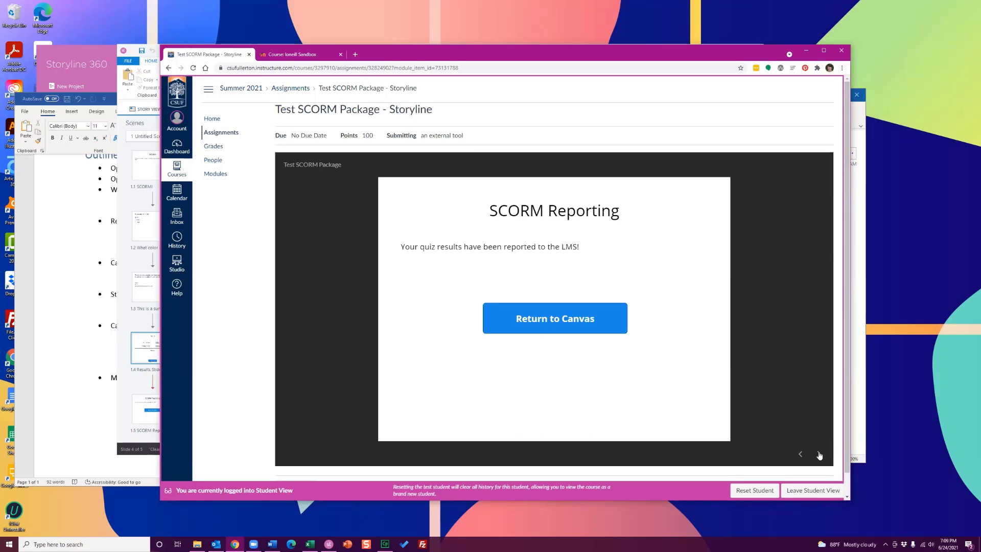
left_click(556, 319)
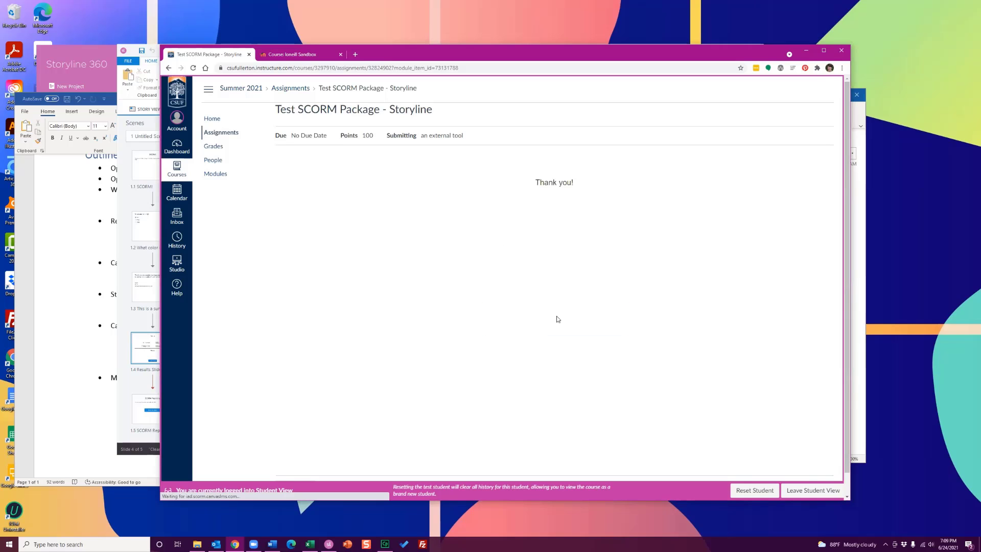
left_click(215, 148)
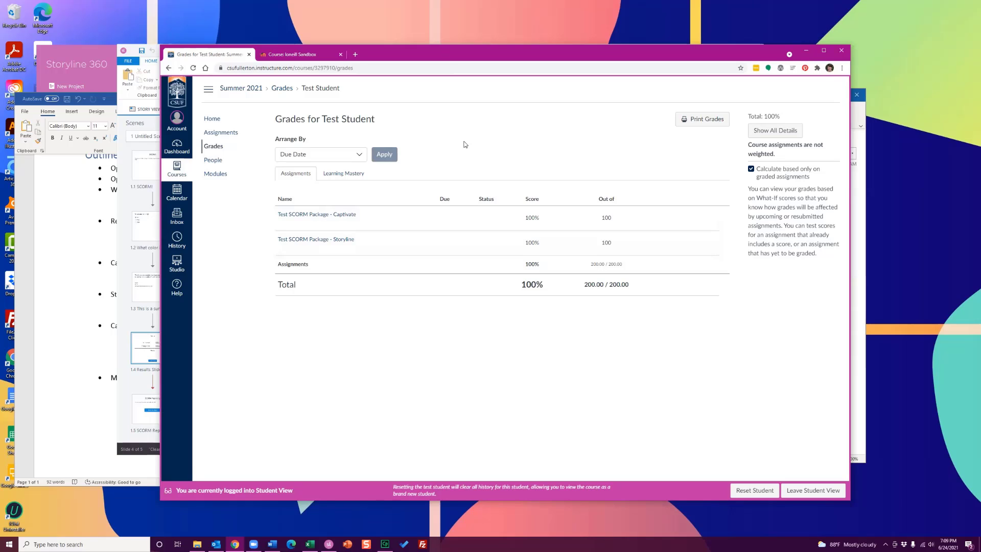
- Switch to the Moodle sandbox course and view the attempt information for the "Try me -> Storyline SCORM Package" activity
left_click(317, 56)
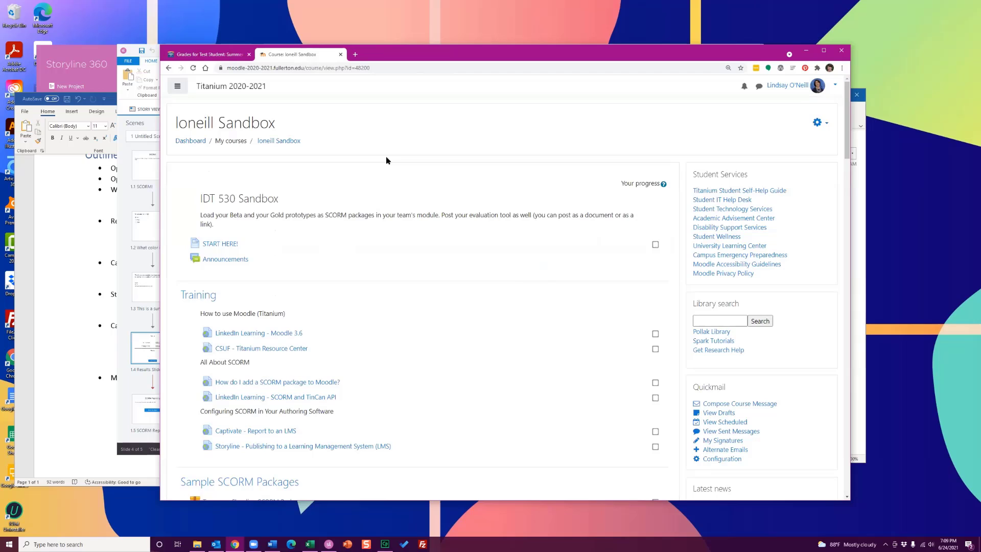
scroll(414, 193, "down", 2)
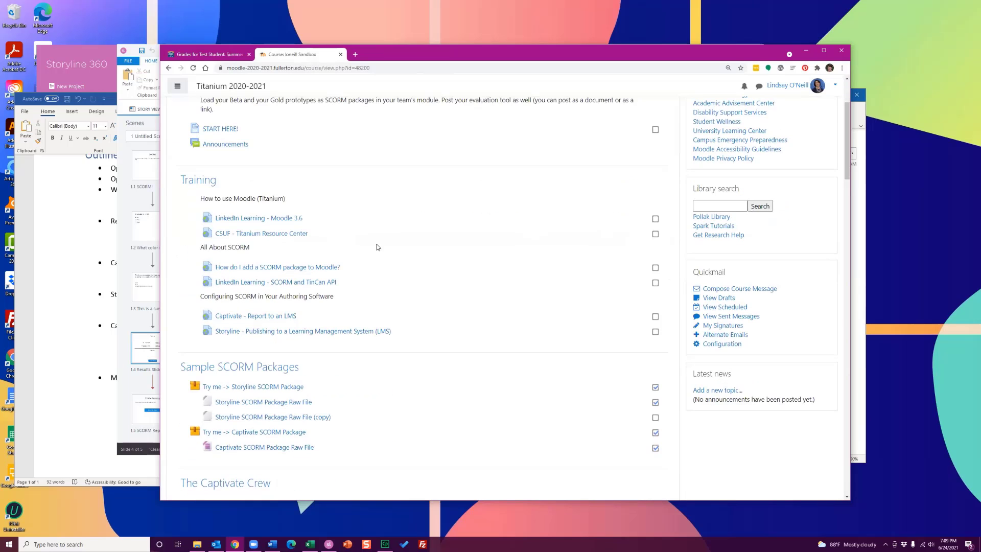
left_click(266, 388)
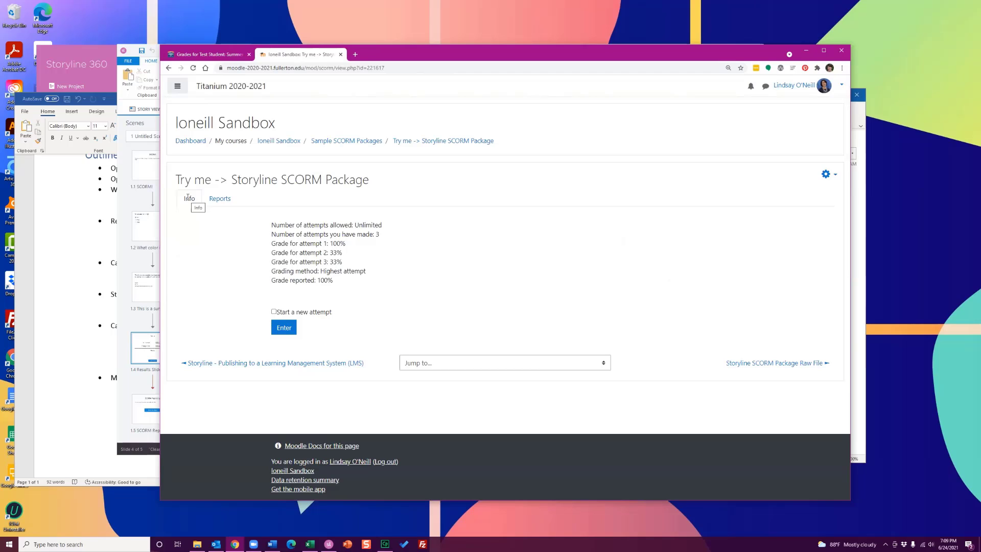
mouse_move(269, 226)
left_mouse_down()
mouse_move(335, 286)
mouse_move(270, 233)
left_mouse_up()
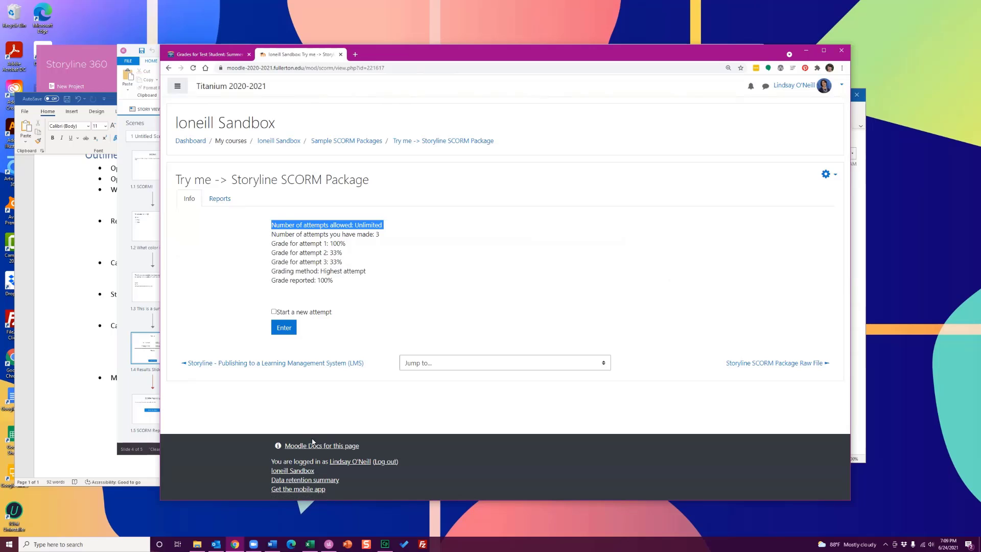
- Switch to the Moodle SCORM Interactions Report in Excel and examine the scores and responses recorded for attempts 1 to 3
left_click(310, 544)
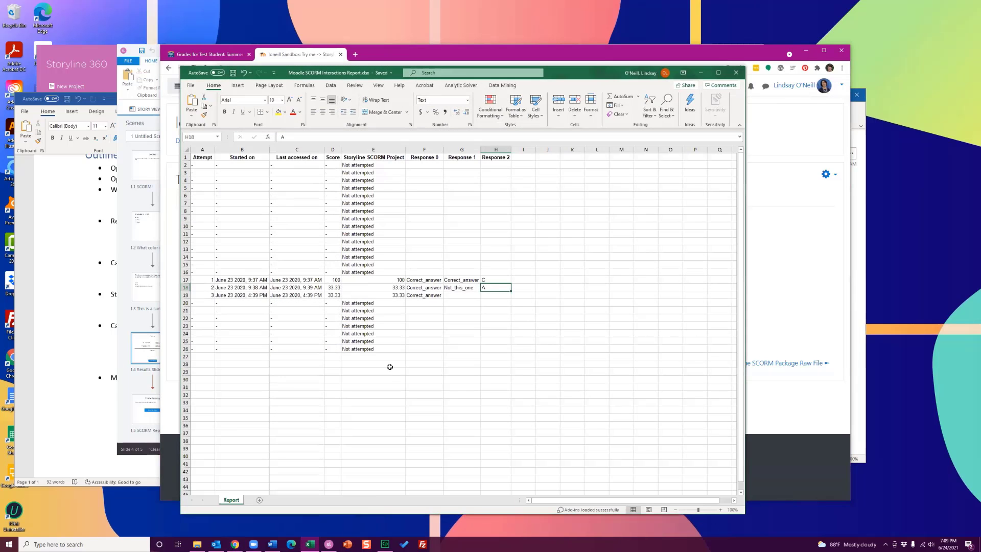
left_click(204, 279)
left_click_drag(240, 290, 485, 295)
left_click(486, 294)
left_click(486, 295)
left_click(415, 280)
left_click(418, 288)
left_click(422, 292)
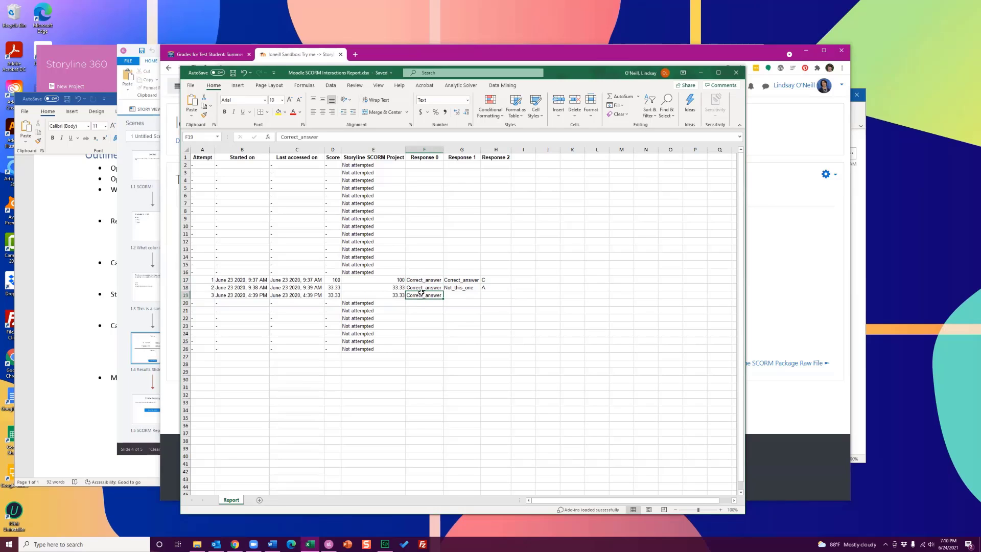
left_click(429, 281)
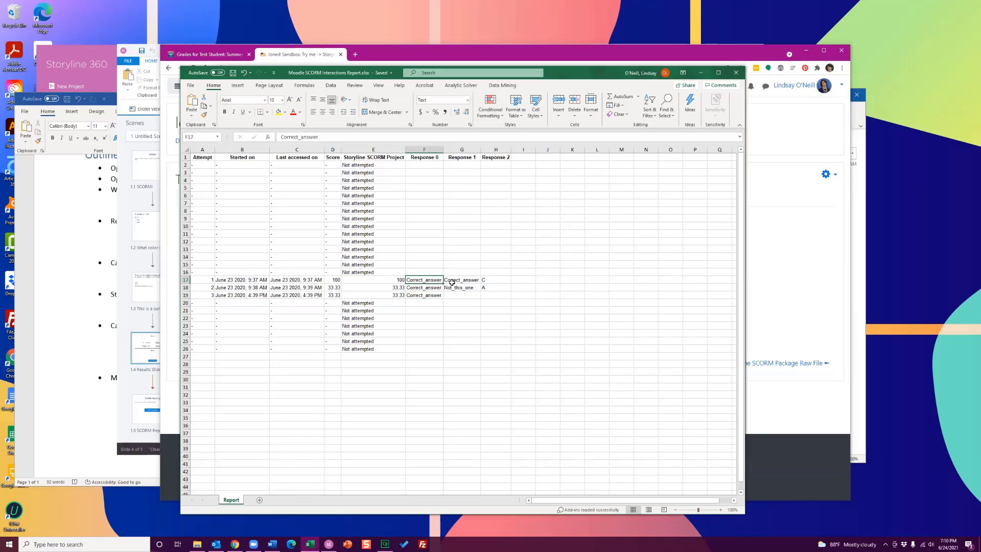
- Examine the Response 0 and Response 1 entries recorded for attempts 1 to 3 in the Moodle report
left_click(452, 281)
left_click(467, 288)
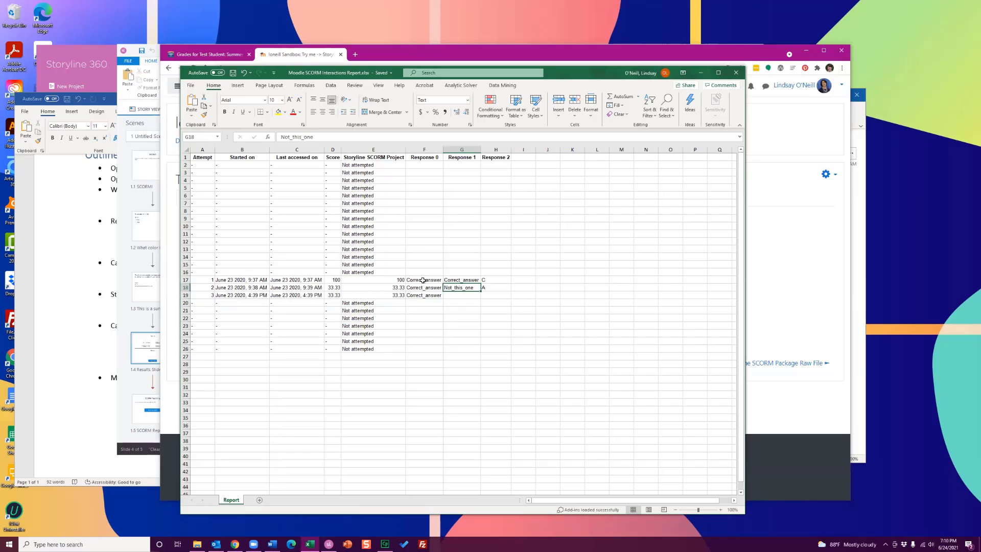
left_click_drag(422, 281, 456, 295)
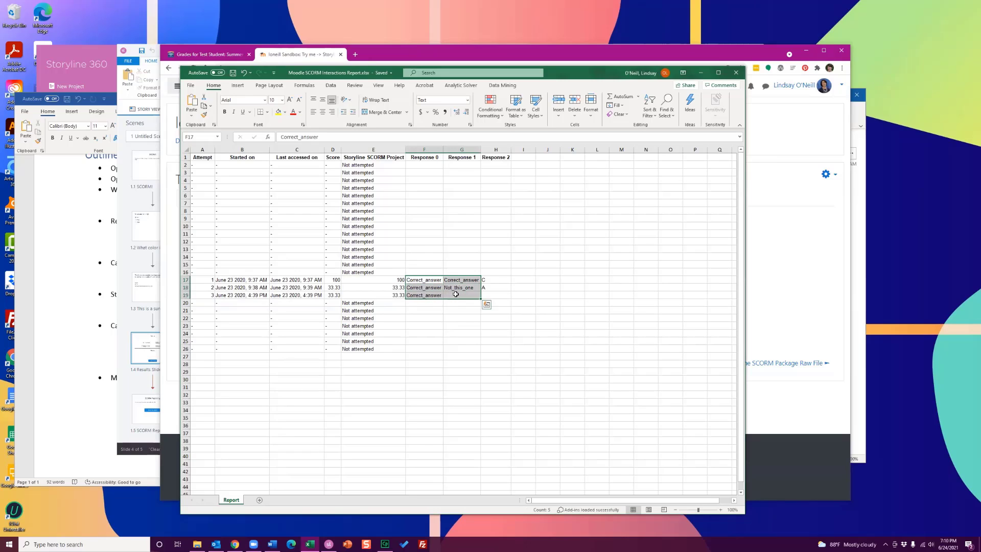
left_click(455, 294)
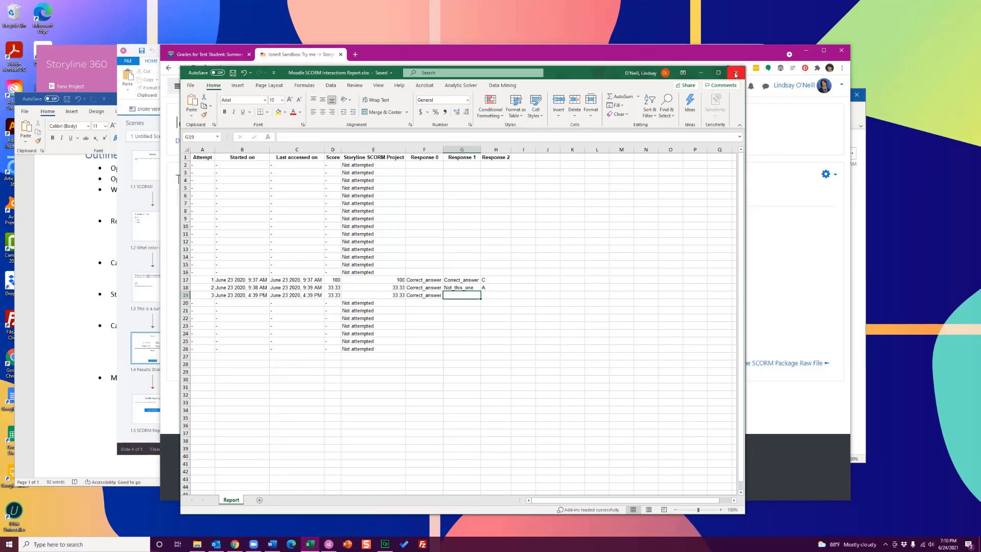
- Put the Excel report away and return to the Canvas grades page for the test student
left_click(704, 74)
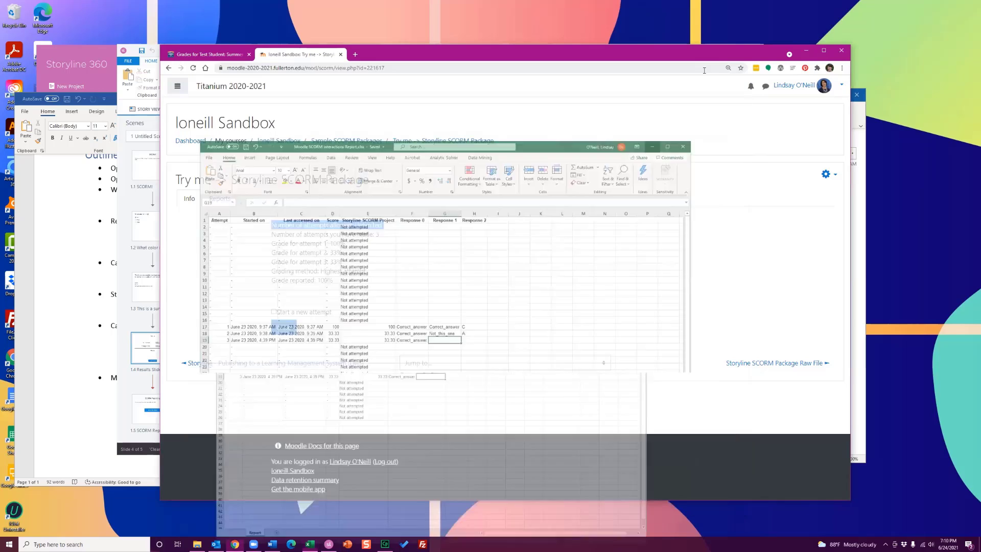
left_click(458, 242)
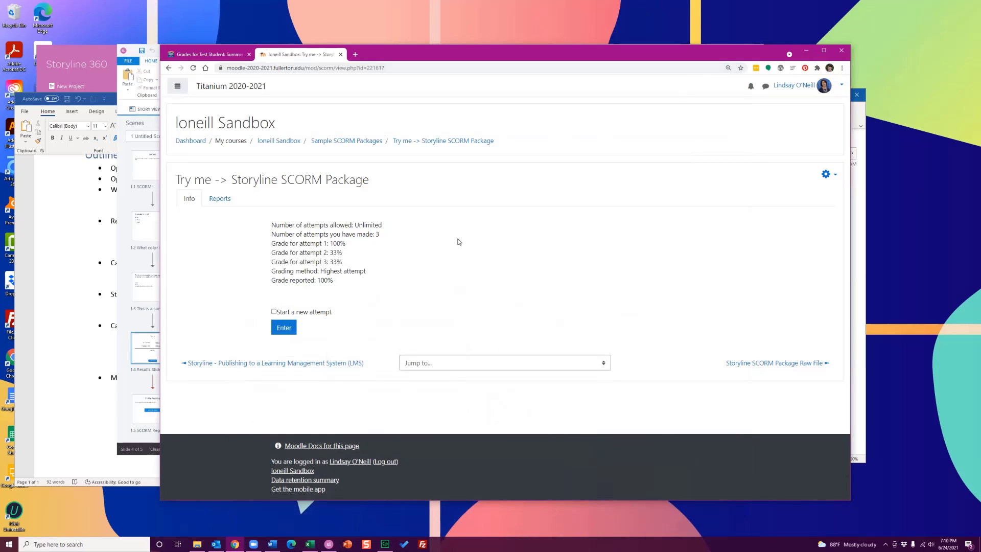
left_click(214, 55)
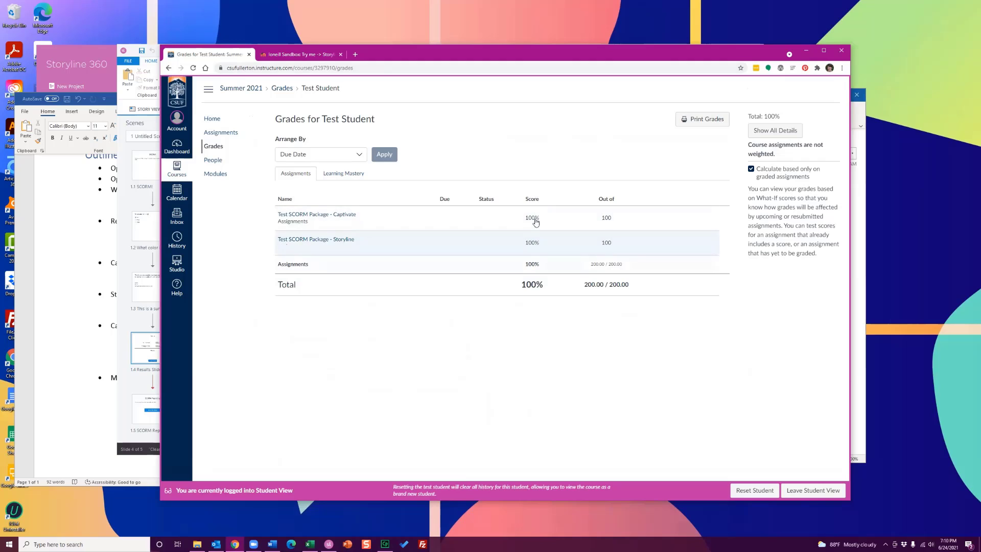
- Clear away the browser and mail windows, switch to the Test SCORM Package project in Captivate, maximize it and enlarge the slide
left_click(805, 51)
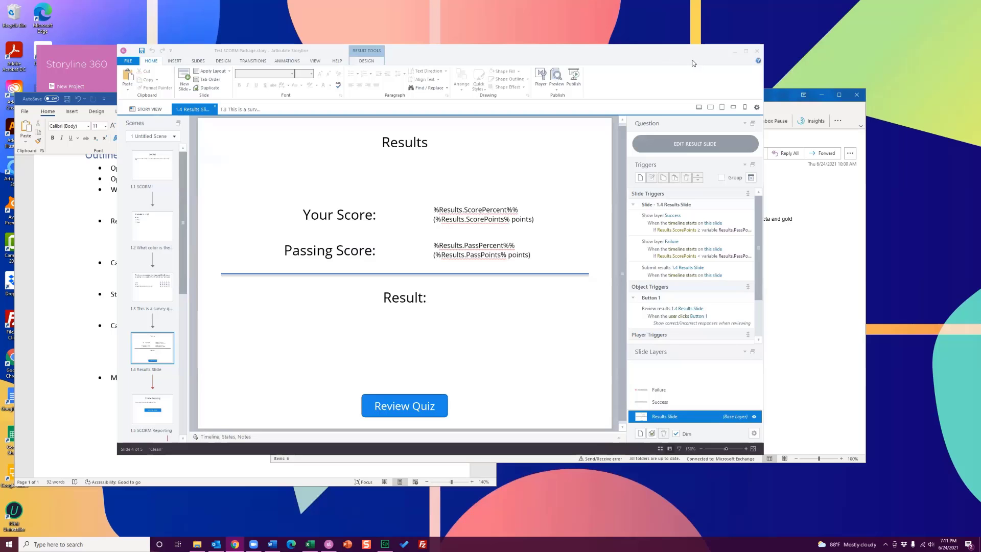
left_click(859, 96)
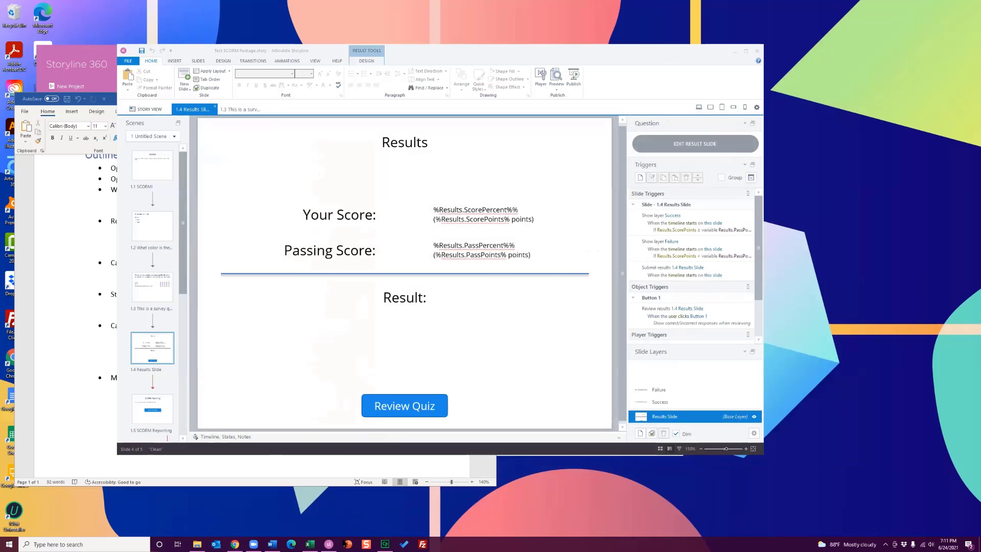
left_click(385, 543)
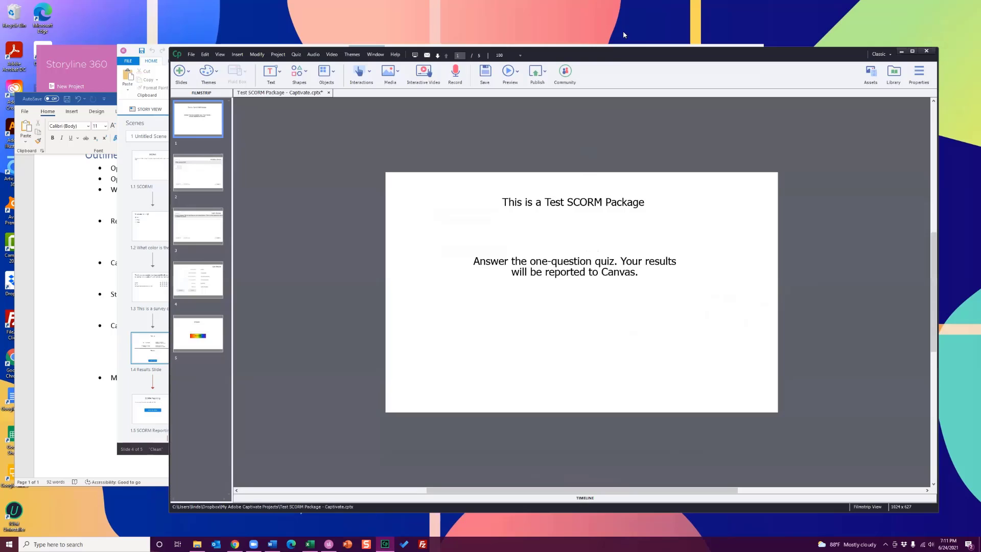
double_click(619, 59)
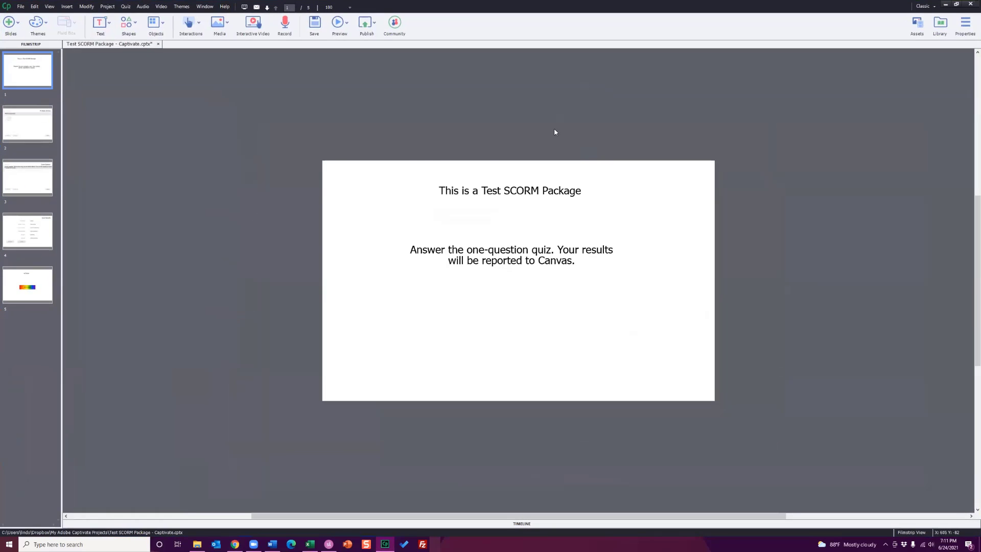
key("ctrl+equal")
key("ctrl+equal")
key("ctrl+minus")
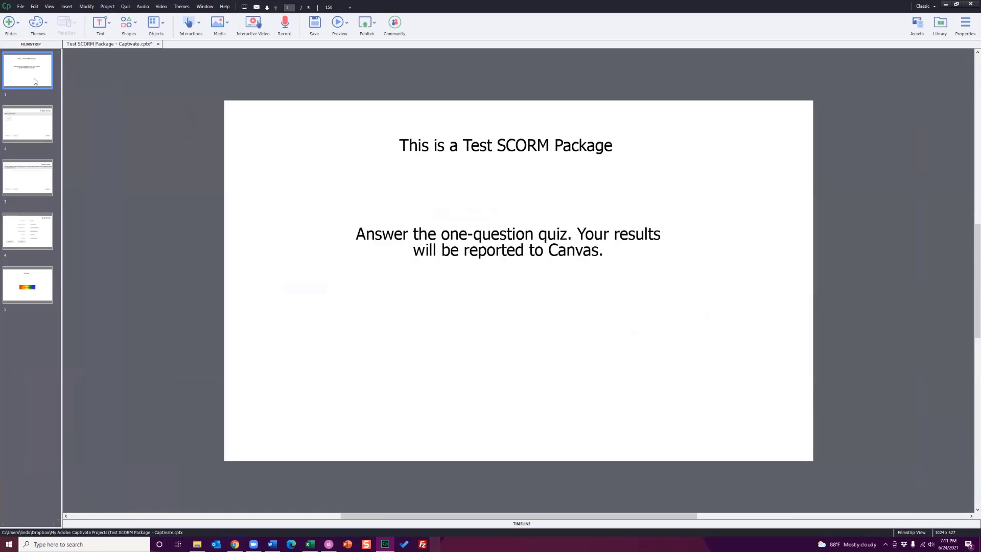
- Review the multiple choice, short answer, quiz results and final slides of the project, and return to the first slide
left_click(41, 116)
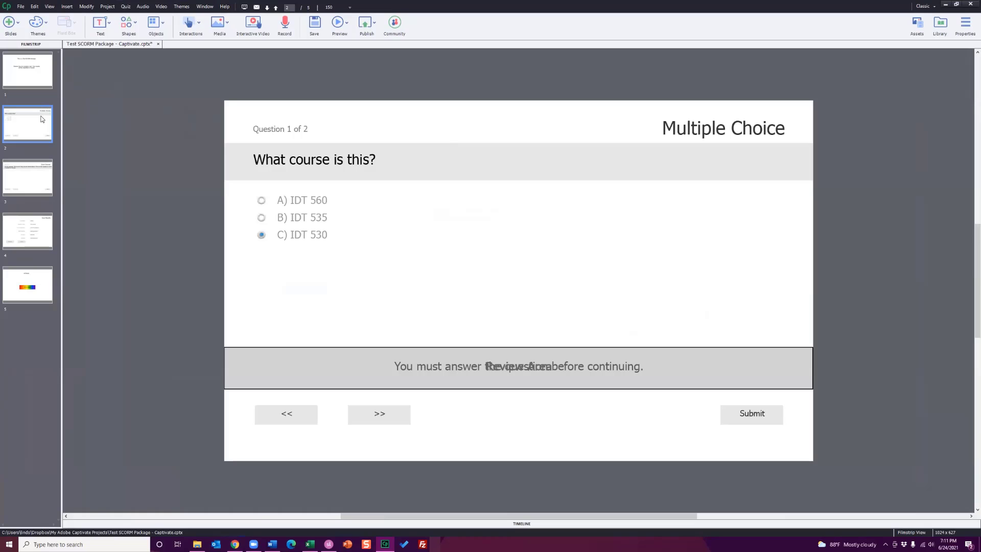
left_click(31, 180)
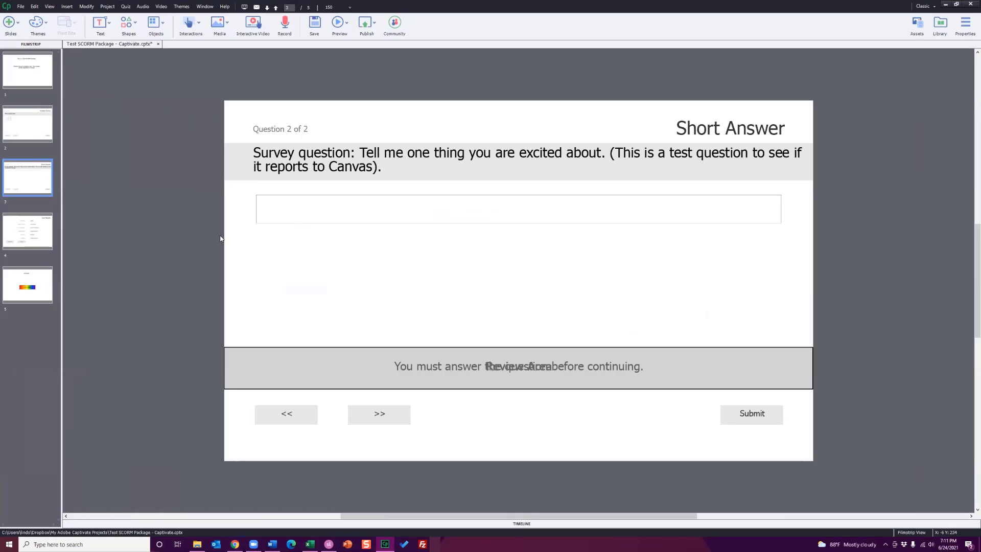
left_click(37, 231)
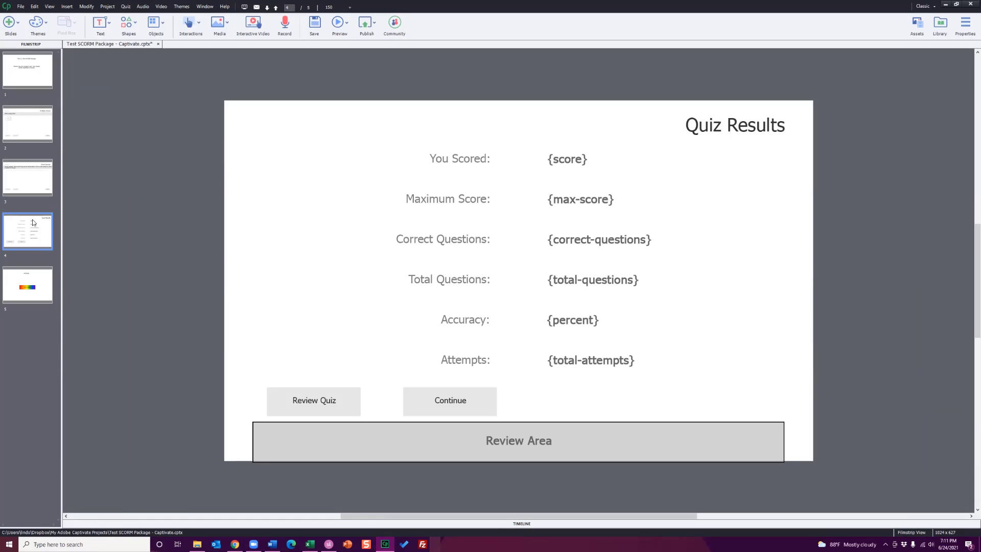
left_click(33, 287)
left_click(30, 227)
left_click(31, 123)
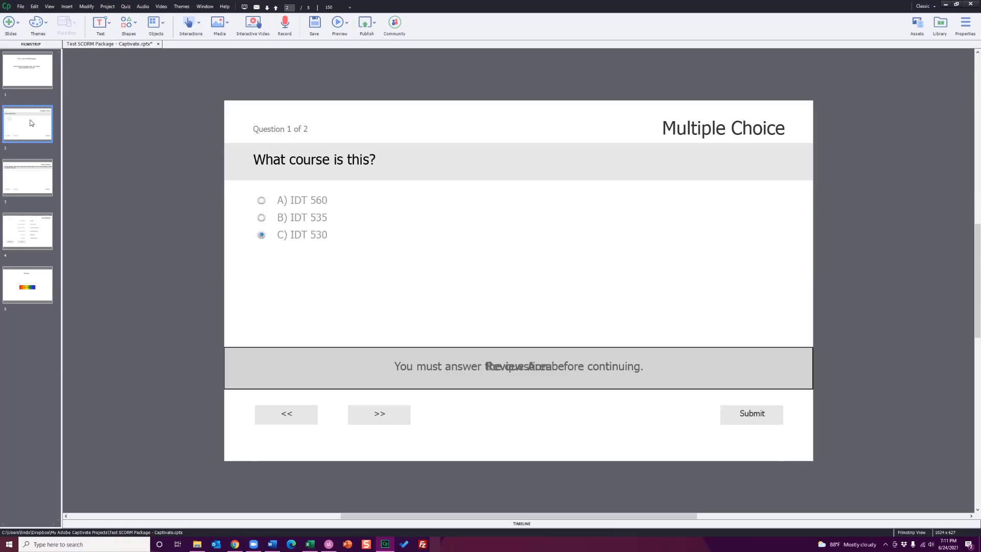
left_click(39, 66)
- Open the project's quiz preferences and enable reporting for this project
left_click(127, 7)
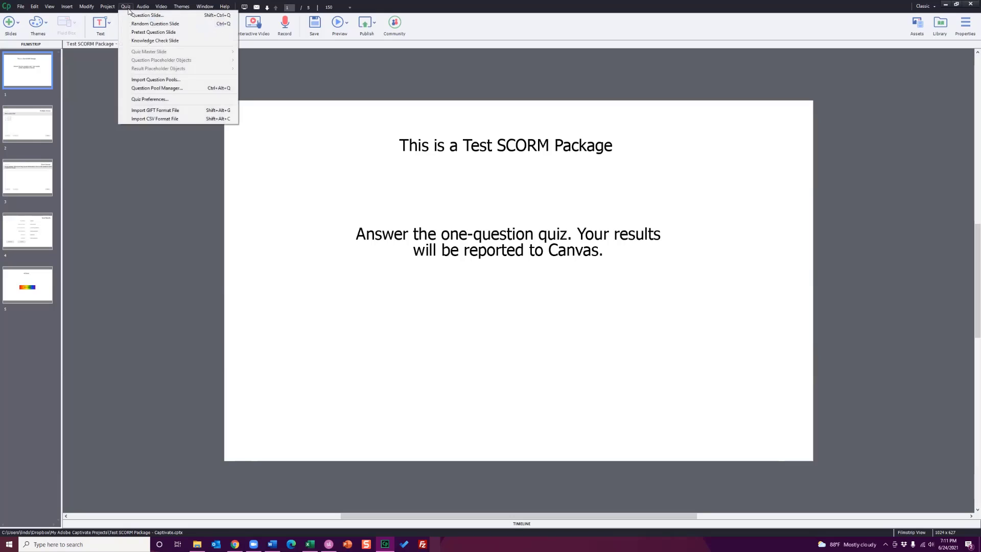
left_click(146, 100)
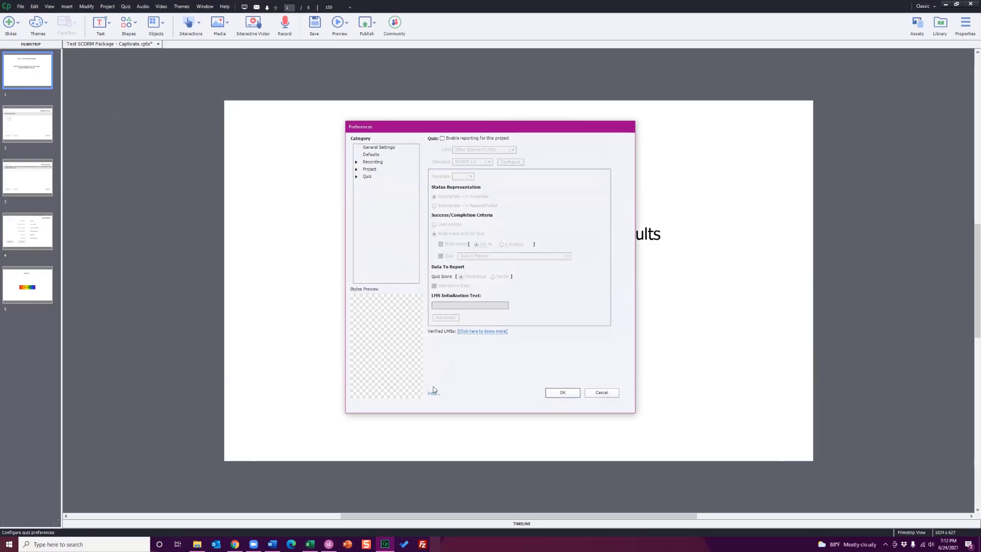
left_click(461, 141)
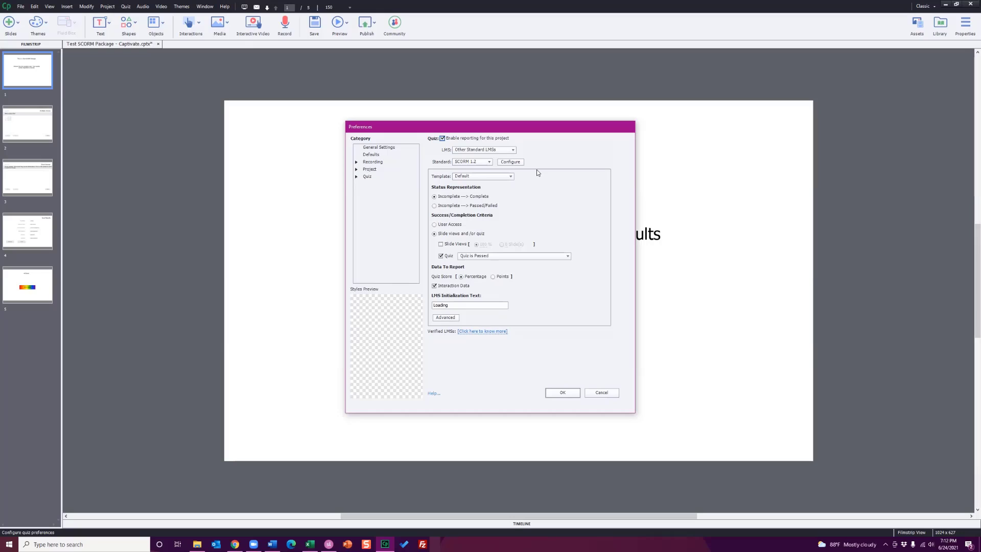
- Review the LMS choices, the SCORM 1.2 manifest settings and the reporting templates, leaving them as they are
left_click(484, 150)
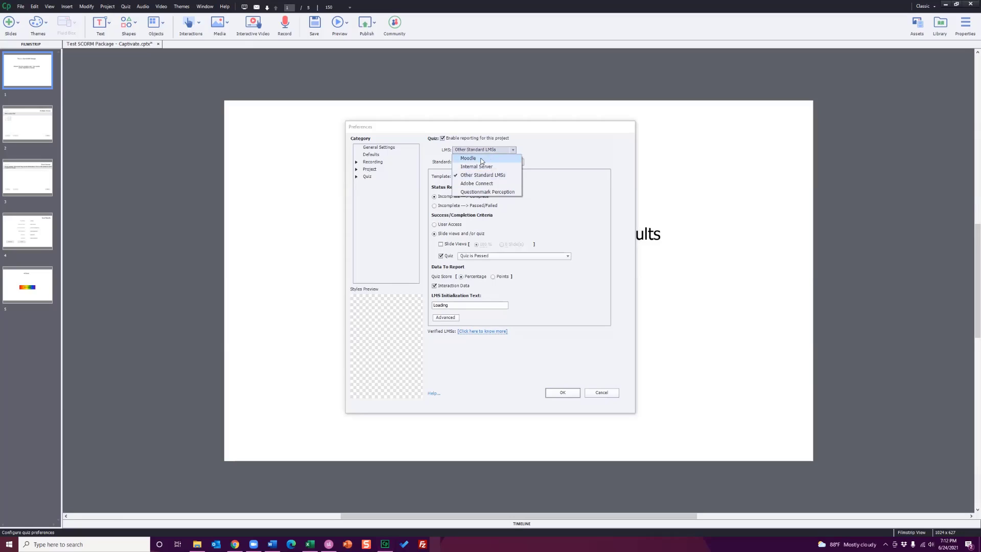
left_click(543, 145)
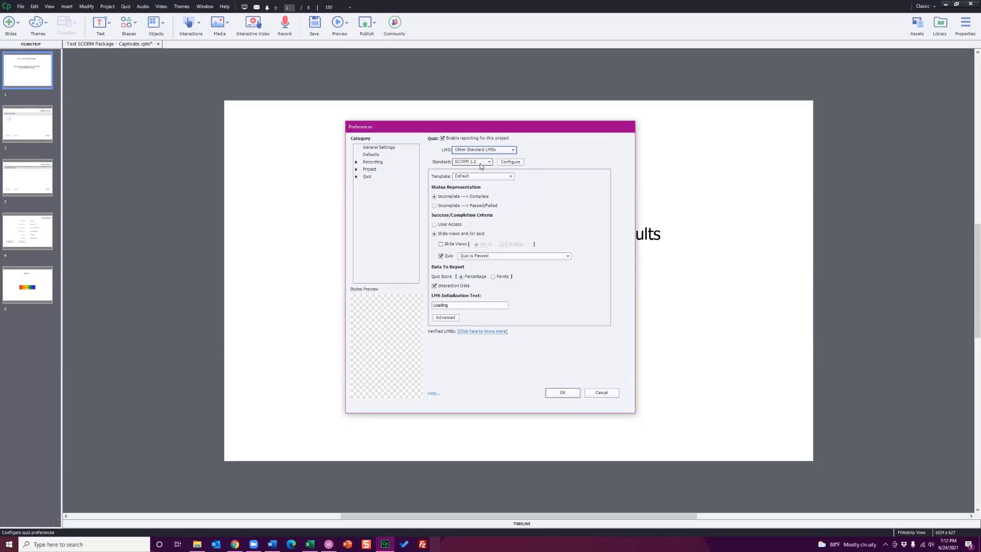
left_click(510, 162)
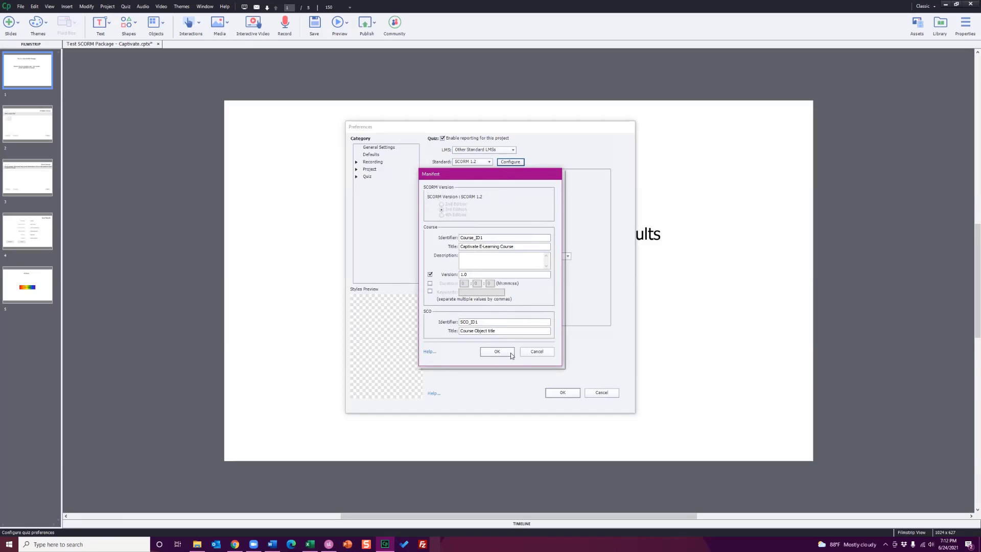
left_click(546, 354)
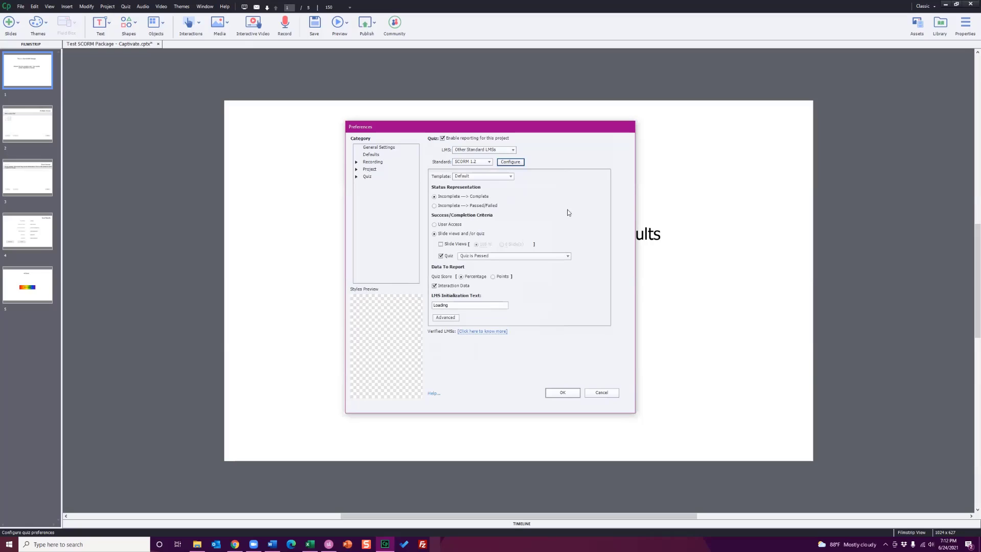
left_click(511, 176)
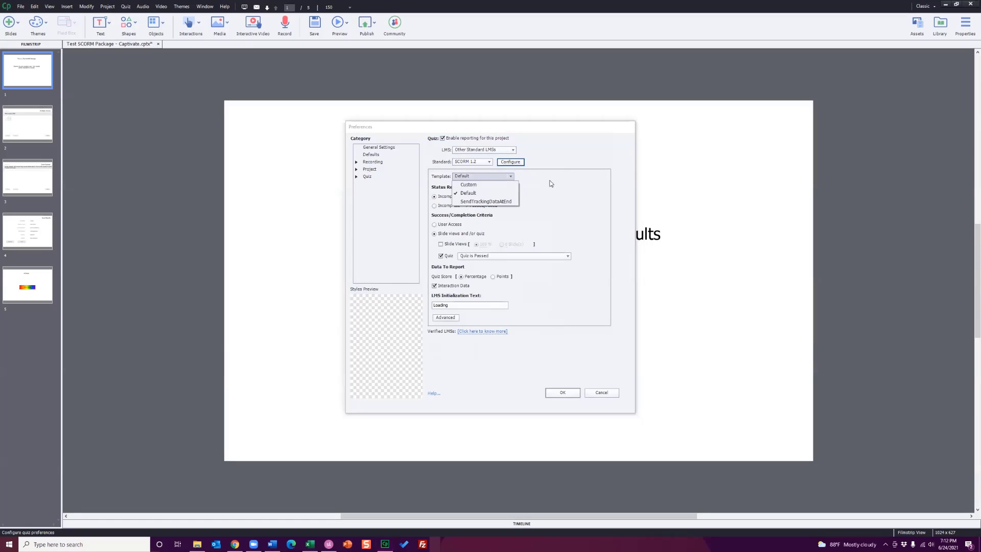
left_click(550, 183)
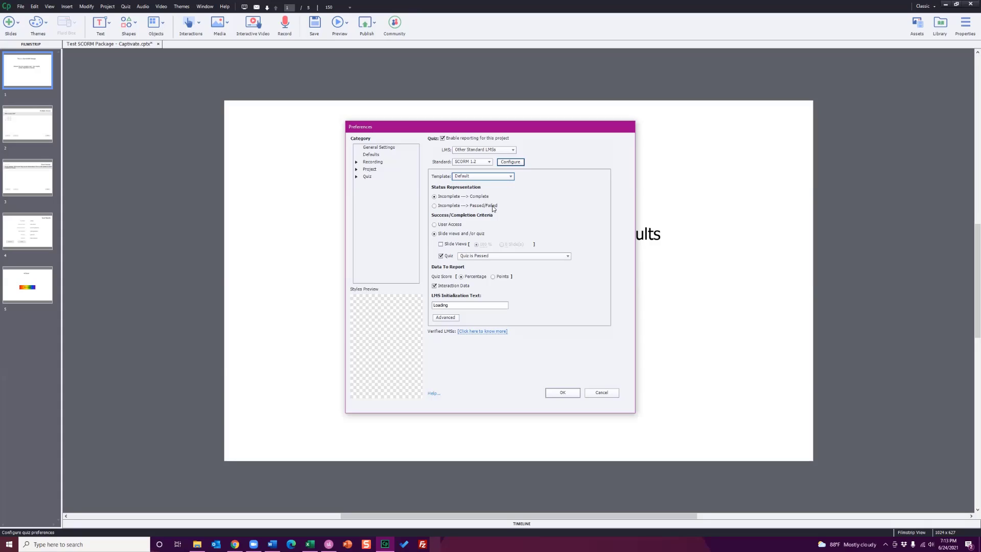
- Try User Access as the completion criterion, return to slide views and/or quiz, and require 15 slide views
left_click(448, 227)
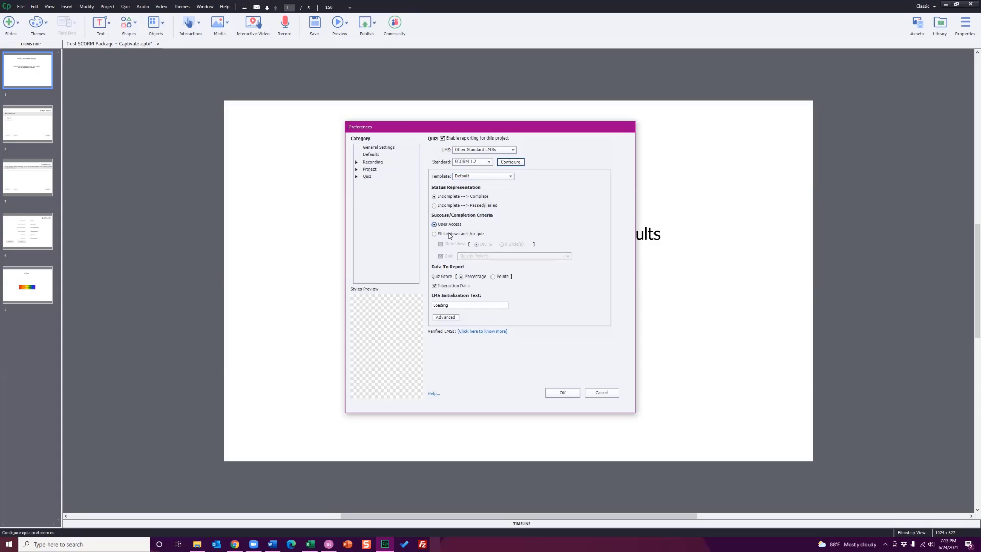
left_click(449, 235)
left_click(455, 245)
left_click(450, 256)
left_click(502, 245)
left_click(506, 245)
type("15")
left_click(554, 245)
- Try a slide views requirement of 80% and turn the Slide Views criterion off
left_click(476, 244)
left_click(483, 244)
type("80")
key("Return")
left_click(450, 247)
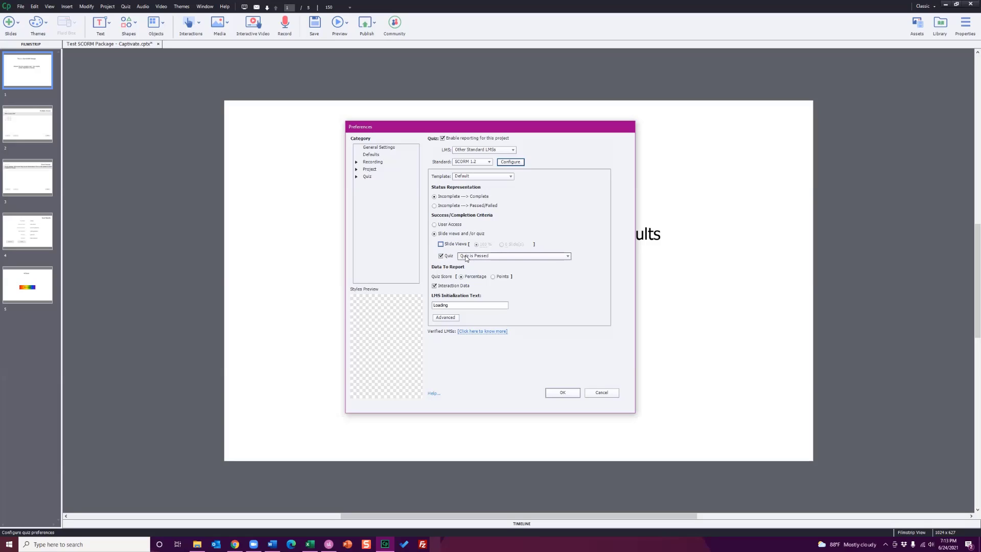
- Review the quiz completion options, the quiz Settings and the Pass or Fail preferences, and return to the Reporting preferences
left_click(480, 257)
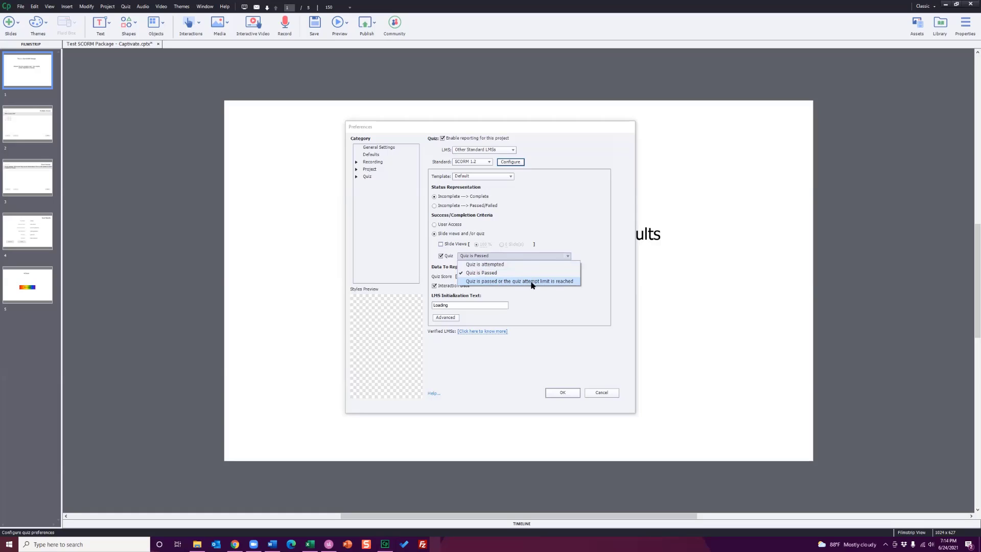
left_click(598, 256)
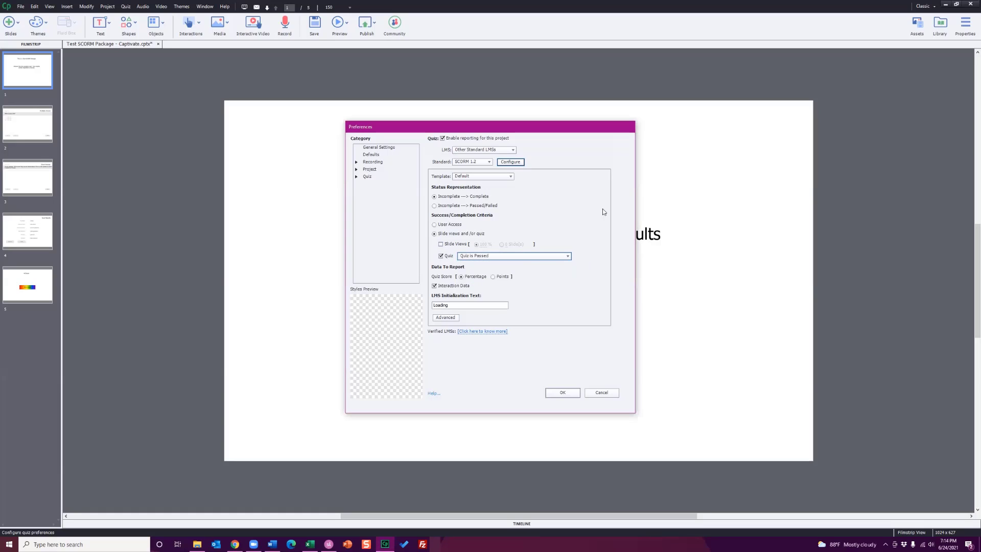
left_click(357, 176)
left_click(375, 192)
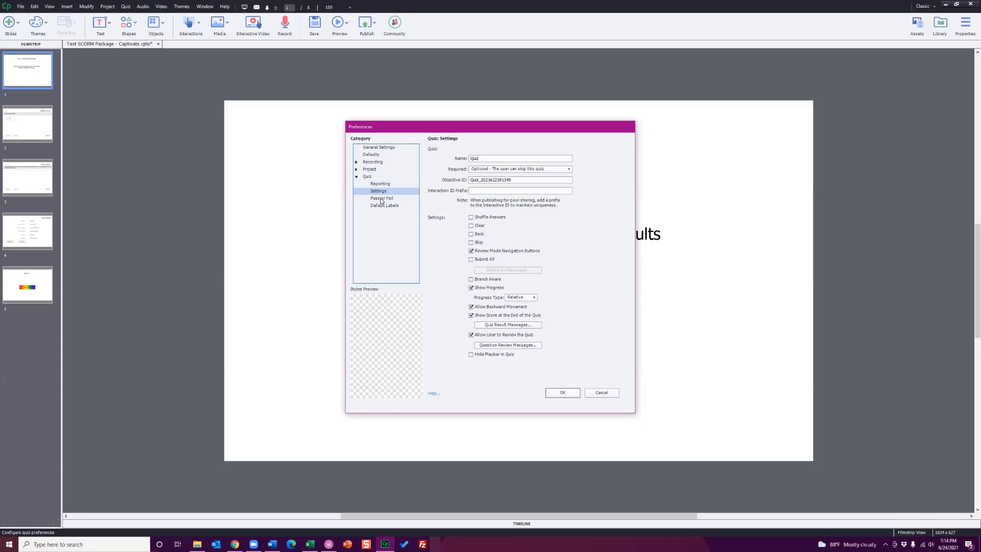
left_click(381, 199)
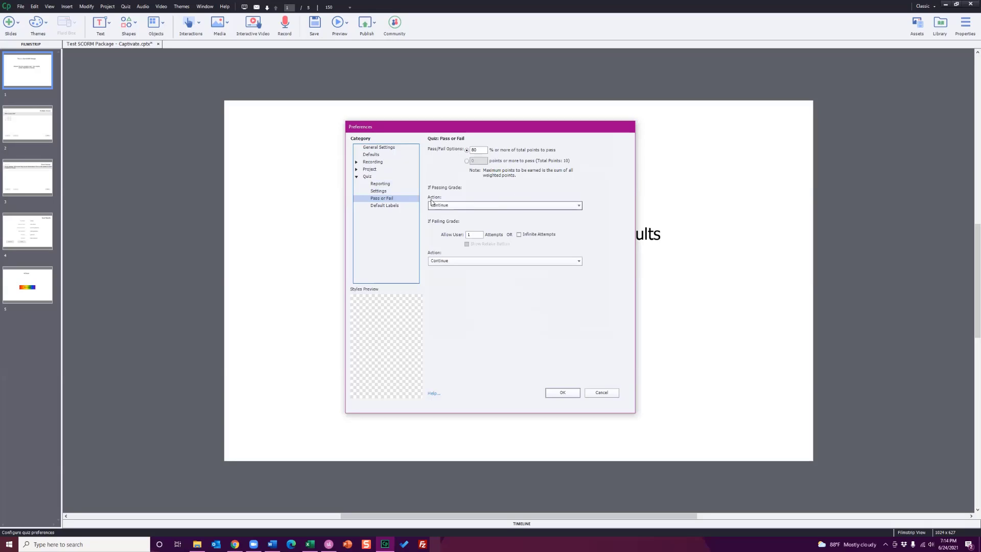
left_click(389, 191)
left_click(387, 185)
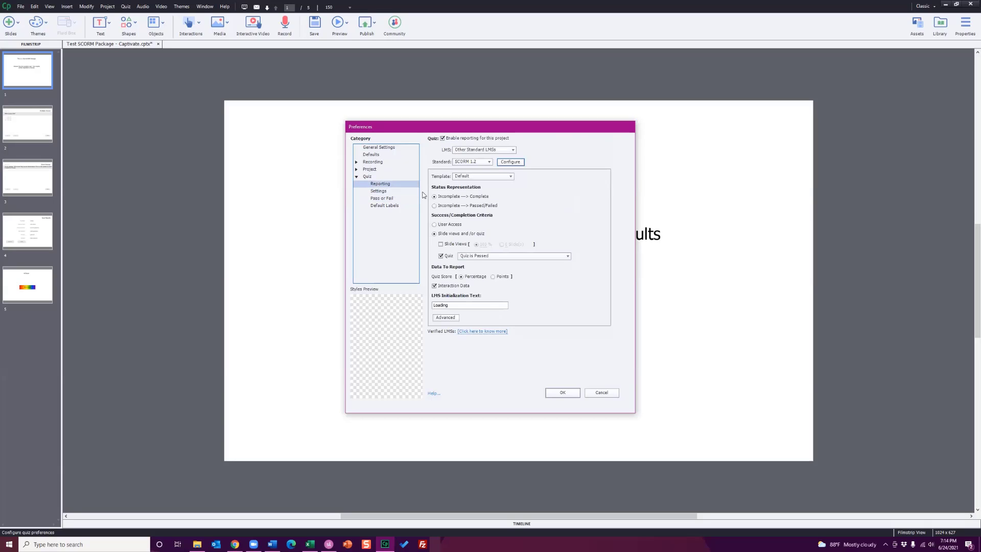
- Try different combinations of the Slide Views and Quiz completion criteria
left_click(440, 244)
left_click(441, 256)
left_click(441, 256)
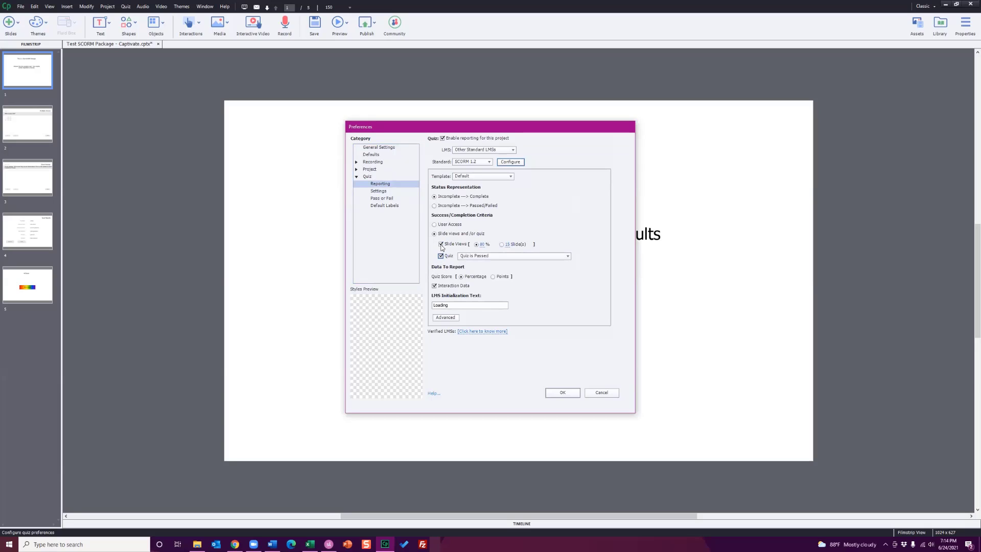
left_click(440, 245)
left_click(441, 256)
left_click(441, 245)
left_click(440, 256)
left_click(441, 244)
- Open the Pass or Fail preferences, try the points-based passing option and switch back to the percentage option
left_click(387, 201)
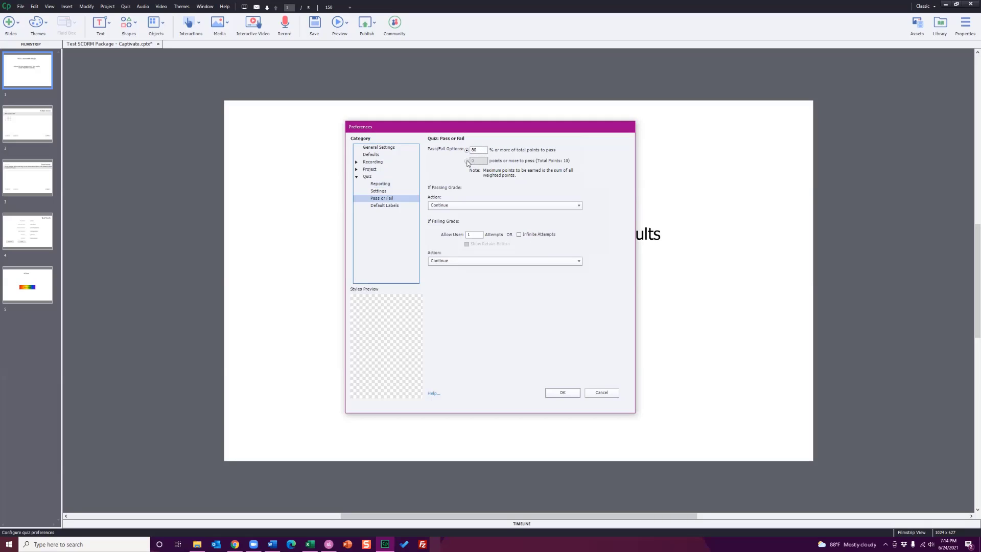
left_click_drag(478, 150, 469, 151)
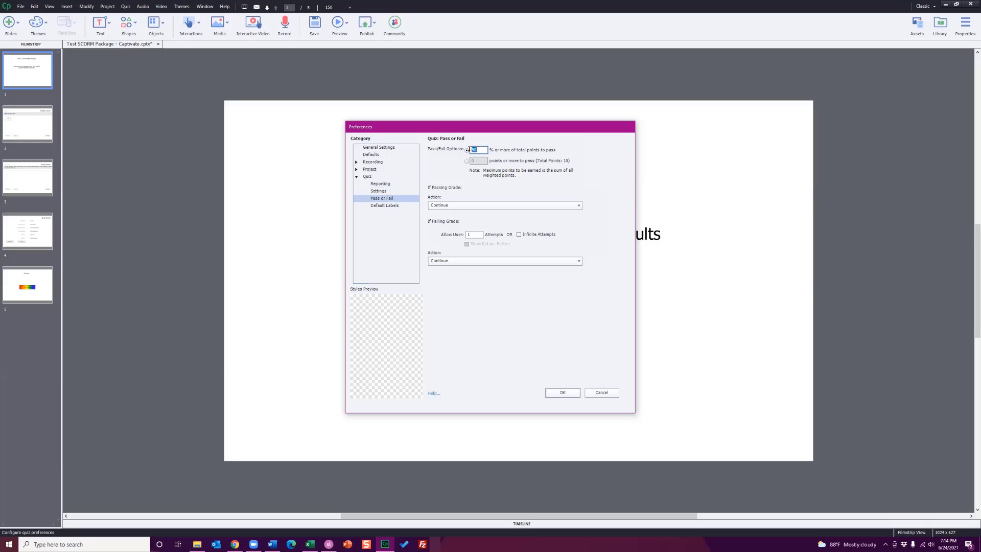
left_click(445, 154)
left_click(466, 161)
left_click(466, 150)
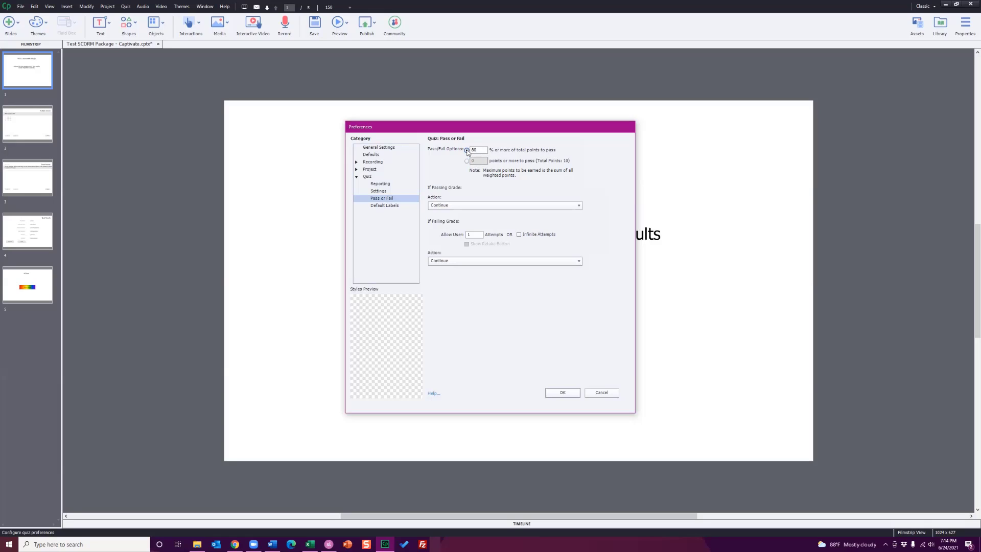
- Review the passing and failing grade actions, try allowing infinite attempts and turn that option back off
left_click(462, 205)
left_click(461, 204)
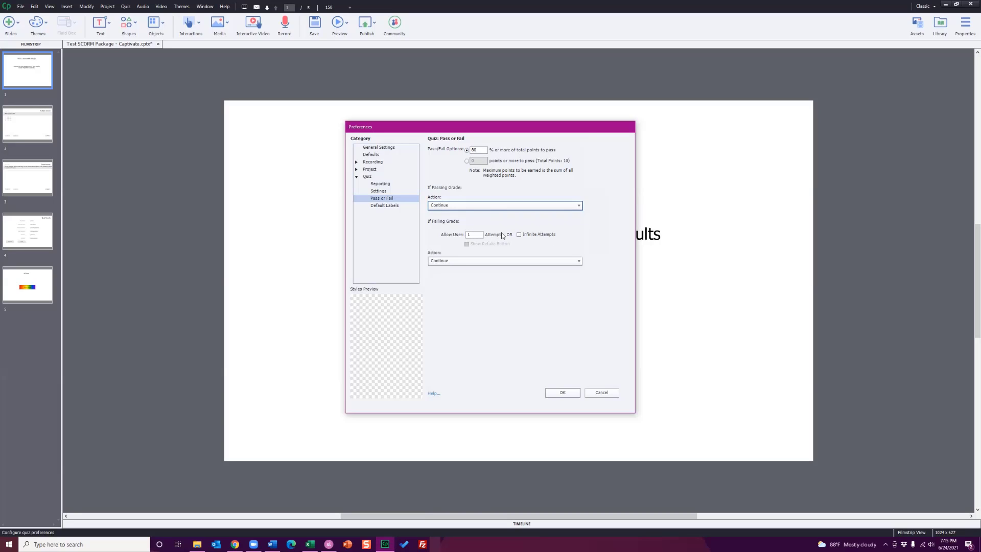
left_click(523, 235)
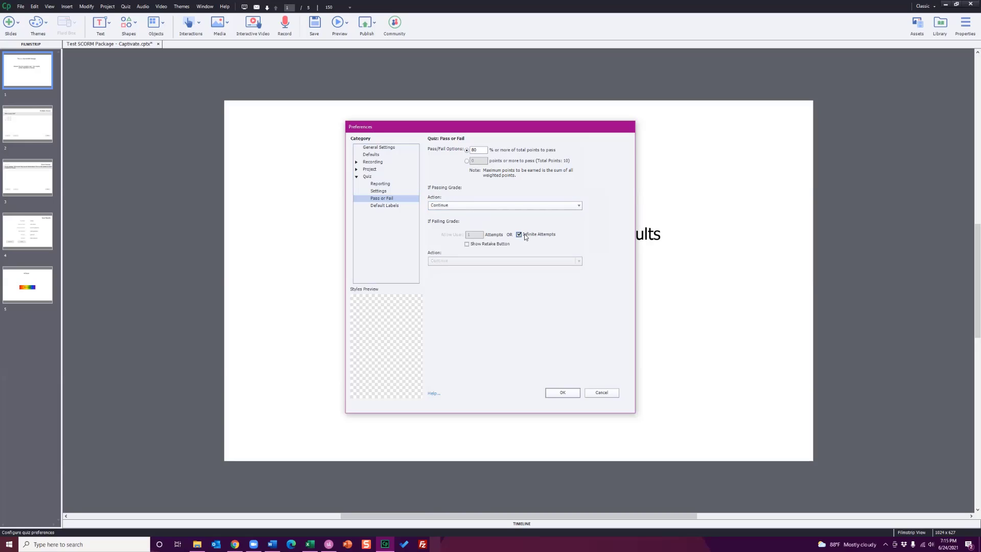
left_click(525, 236)
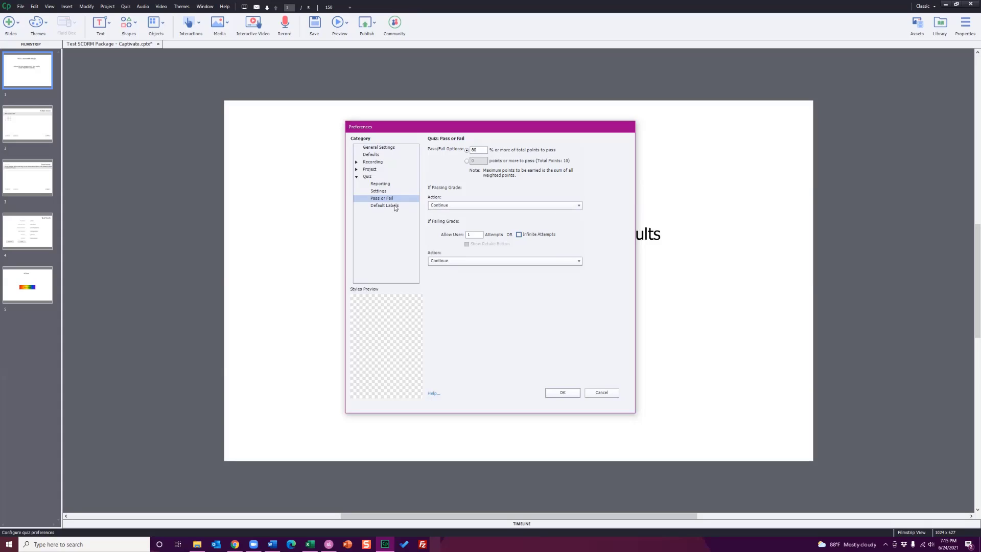
left_click(460, 262)
left_click(460, 263)
- Review the quiz Reporting, Settings and Pass or Fail preferences once more and close the preferences without saving
left_click(389, 185)
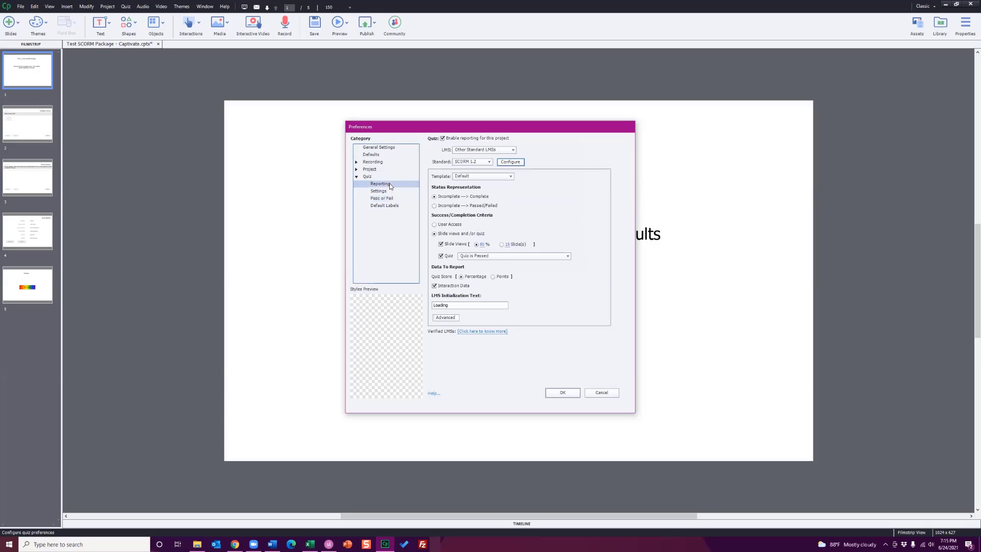
left_click(388, 199)
left_click(386, 193)
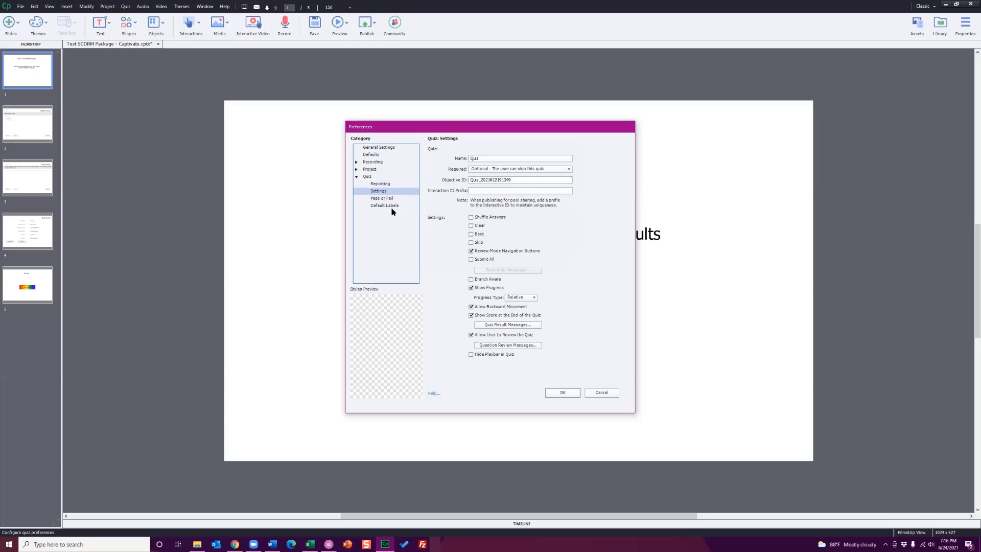
left_click(384, 199)
left_click(402, 192)
left_click(391, 185)
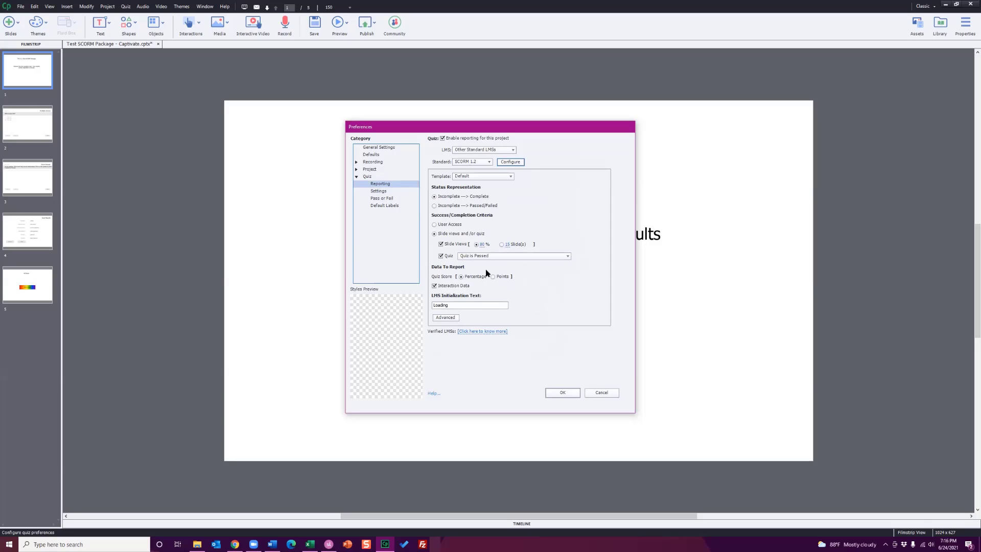
left_click(602, 393)
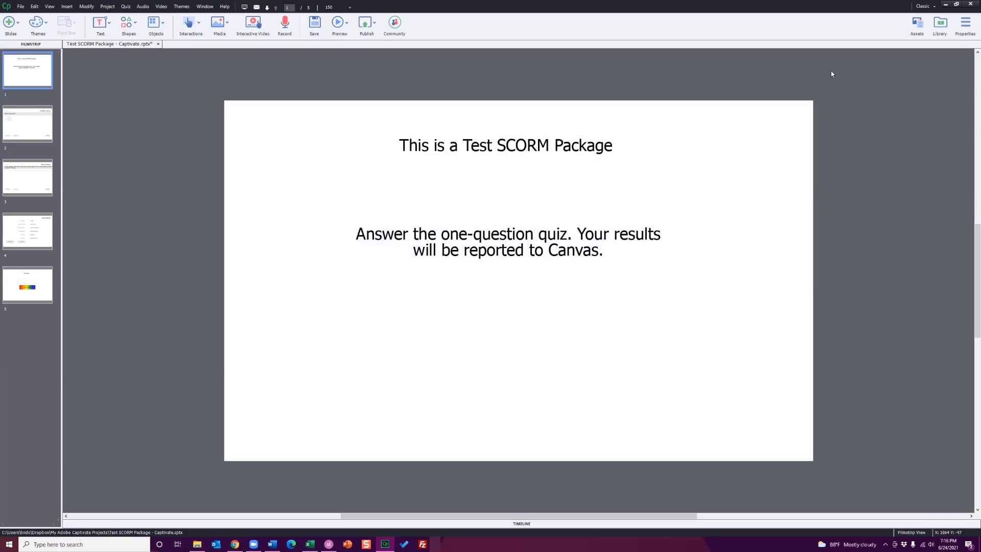
- Switch to the Test SCORM Package project in Articulate Storyline, maximize it and view slides 1.1 through 1.4
left_click(946, 4)
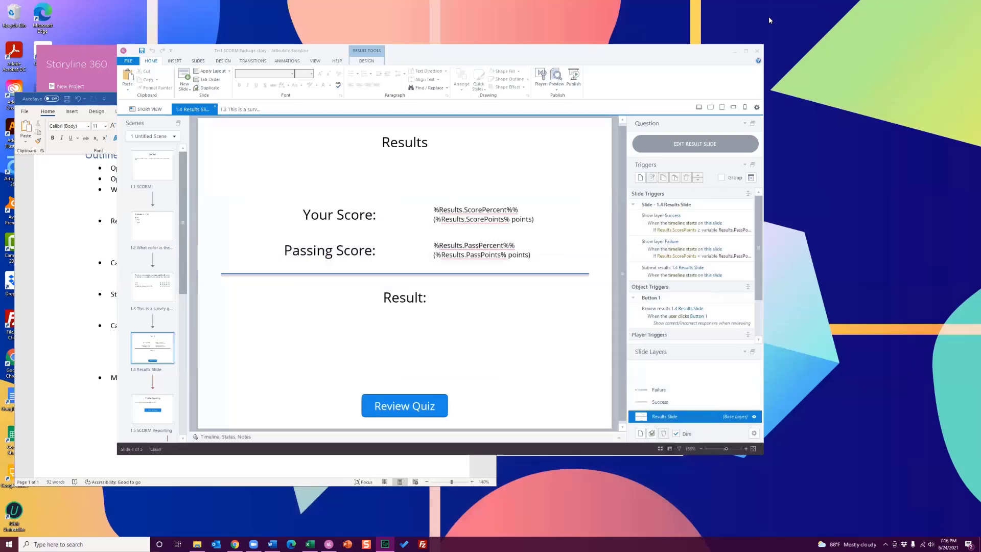
left_click(746, 51)
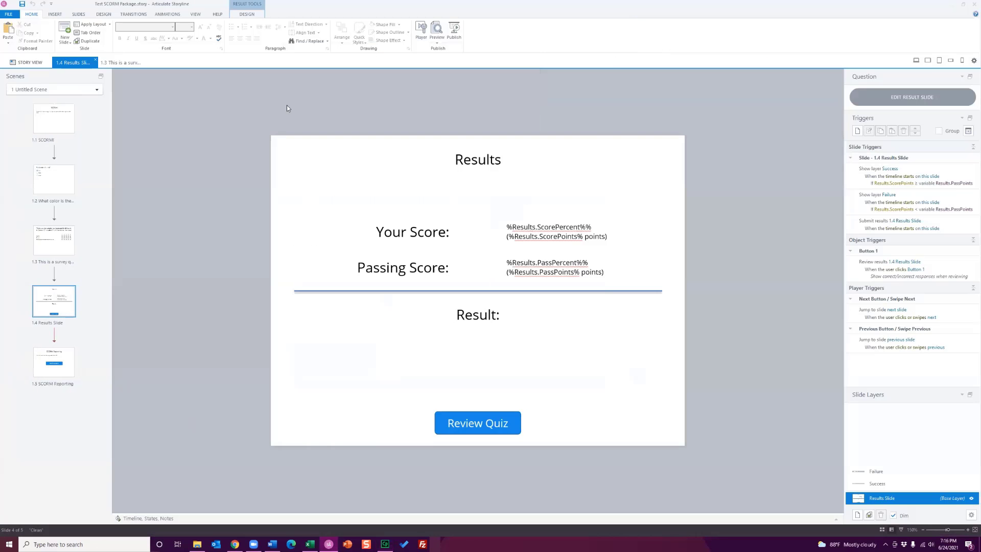
left_click(72, 127)
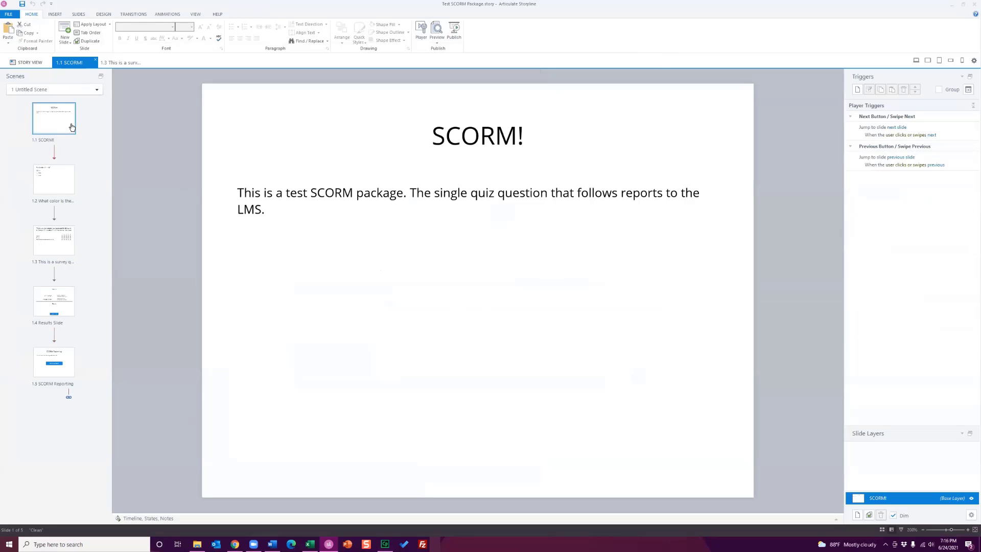
left_click(55, 190)
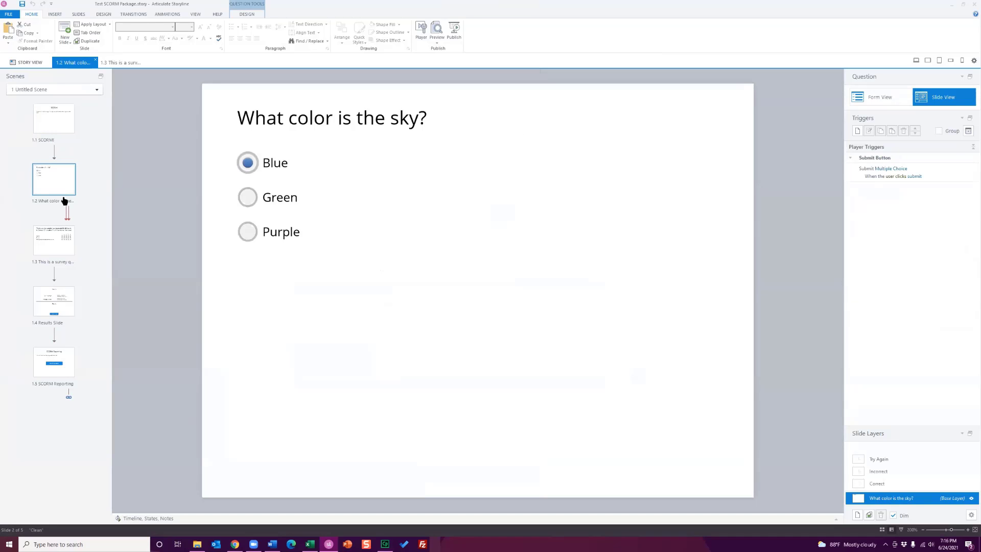
left_click(56, 240)
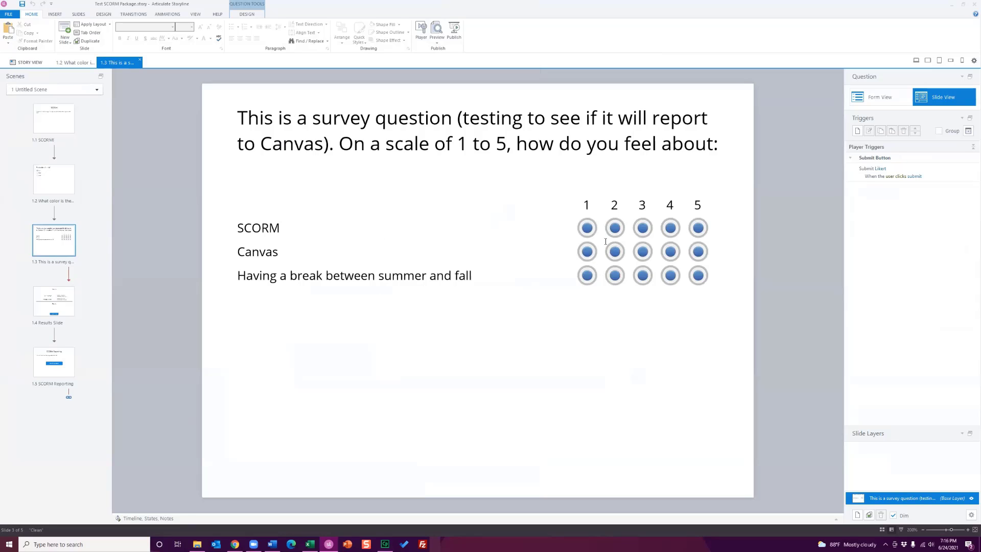
left_click(62, 297)
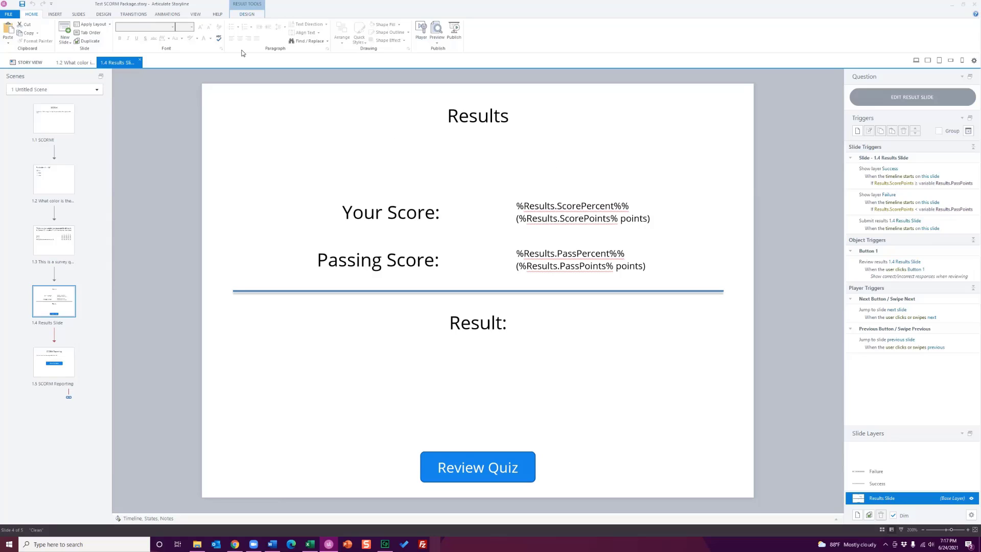
- Examine the result slide's design options and properties, including its passing score, and close the properties without changes
left_click(249, 14)
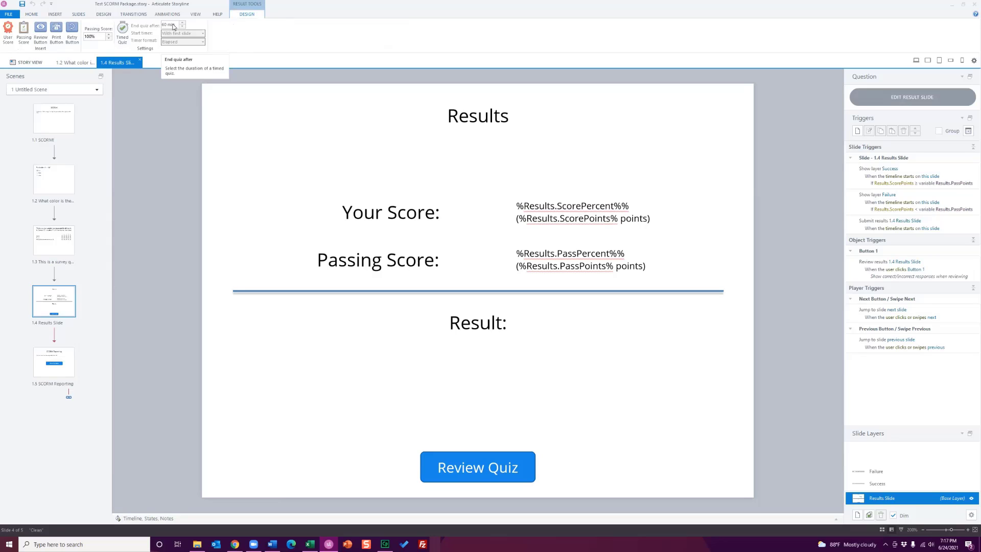
left_click(24, 33)
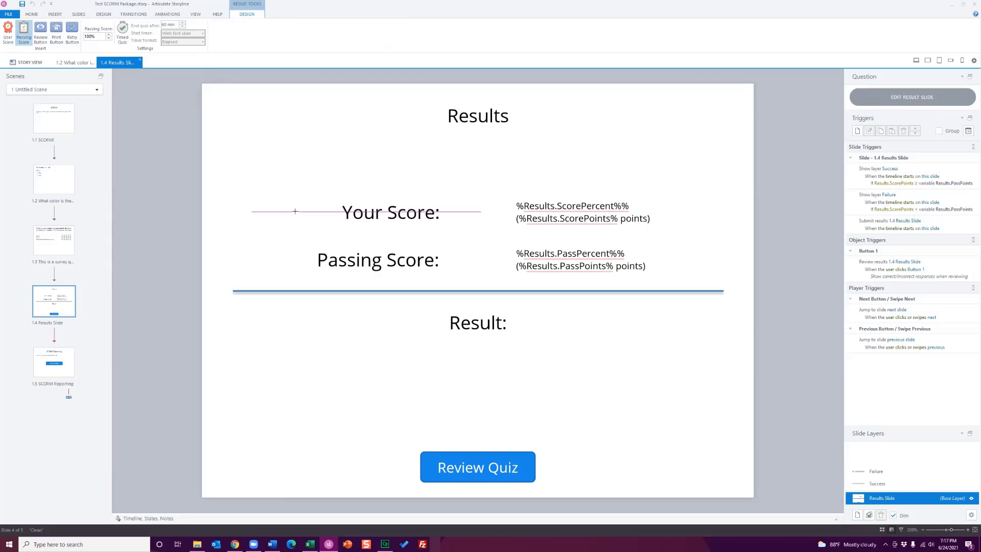
left_click(888, 102)
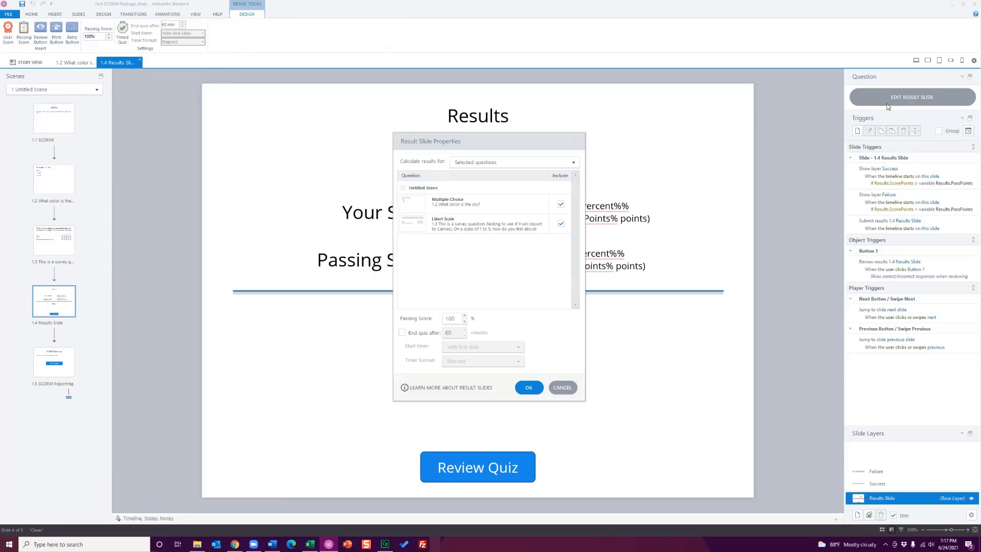
left_click_drag(454, 317, 442, 318)
left_click(562, 388)
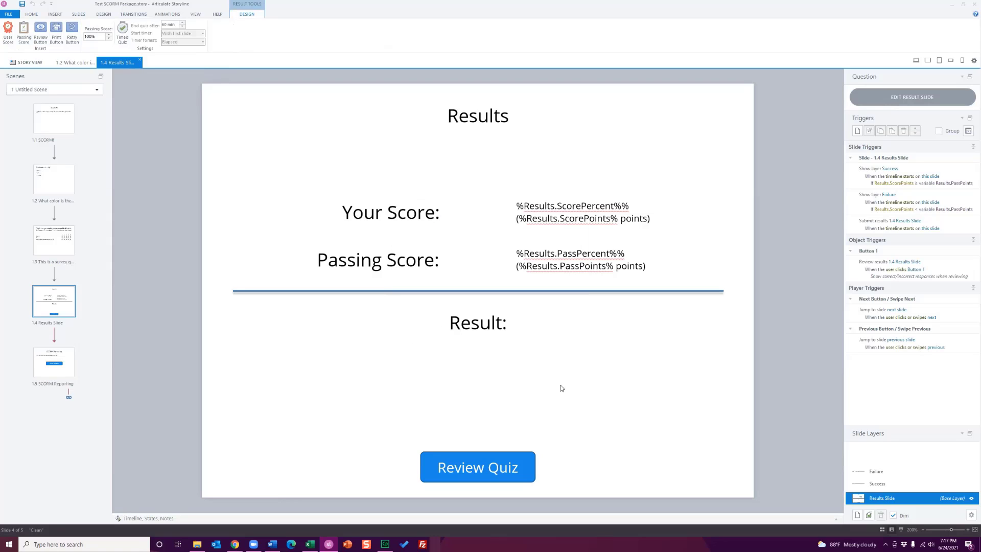
- Open the publish settings, look through the Review 360, Web, CD and Word outputs and return to the LMS output
left_click(31, 15)
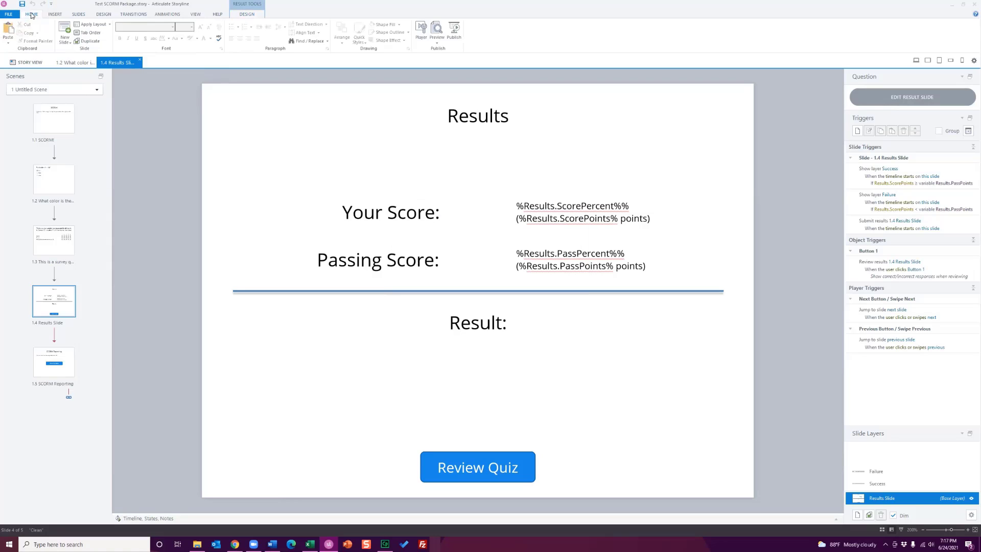
left_click(454, 30)
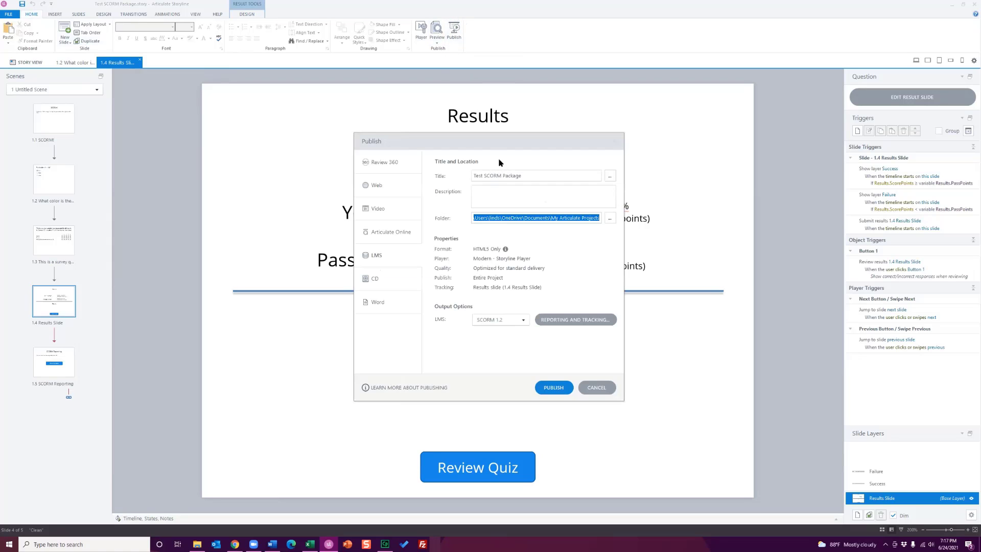
left_click(402, 163)
left_click(394, 189)
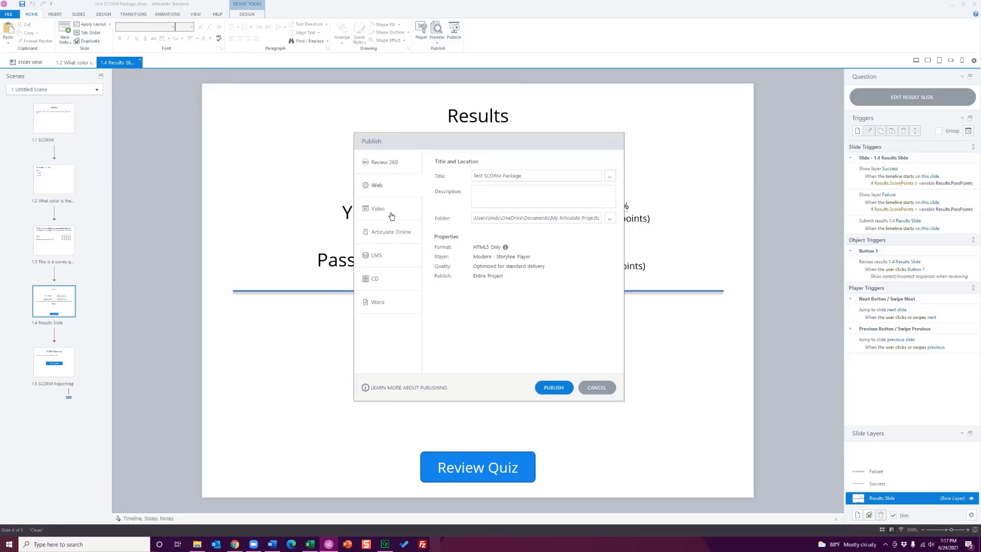
left_click(376, 254)
left_click(368, 279)
left_click(396, 305)
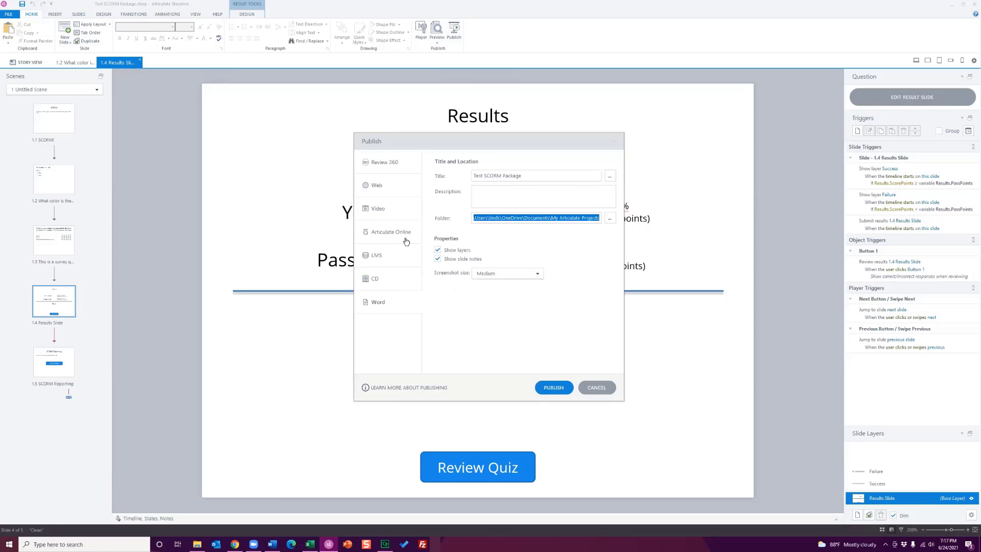
left_click(393, 258)
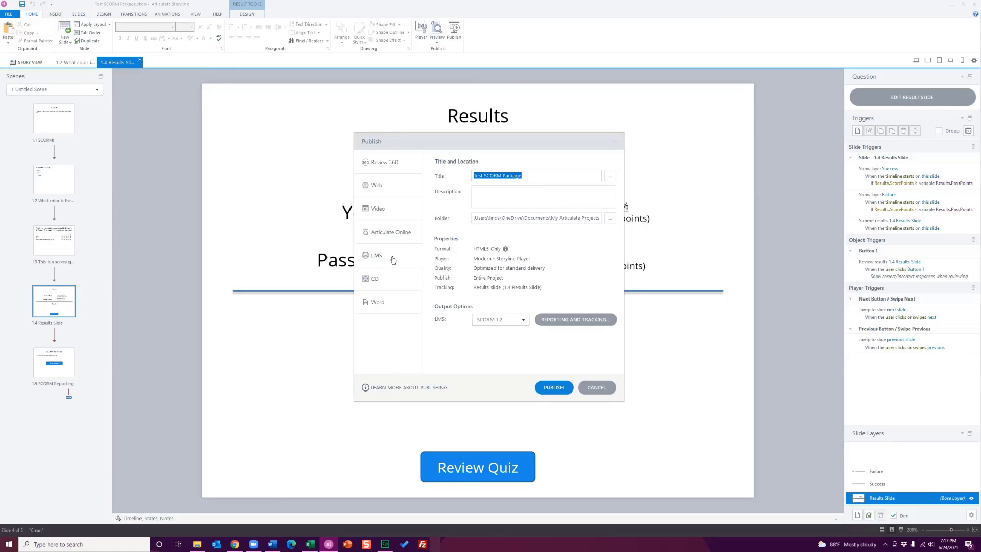
- Check the package title, open the tracking options for the LMS output and view the available result slides
left_click_drag(531, 175, 472, 176)
left_click(507, 289)
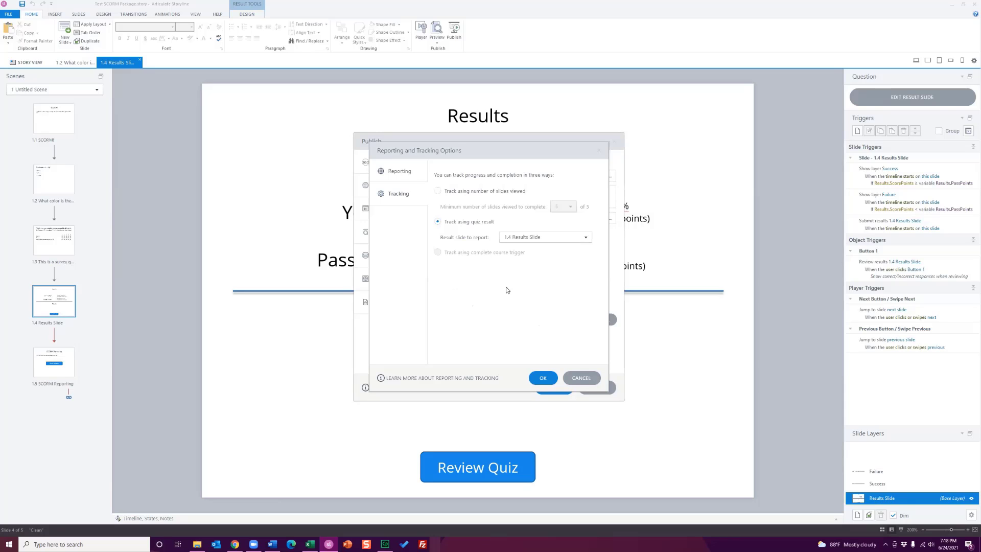
left_click(534, 238)
left_click(533, 237)
- Try alternating between tracking by number of slides viewed and tracking by quiz result
left_click(459, 192)
left_click(458, 220)
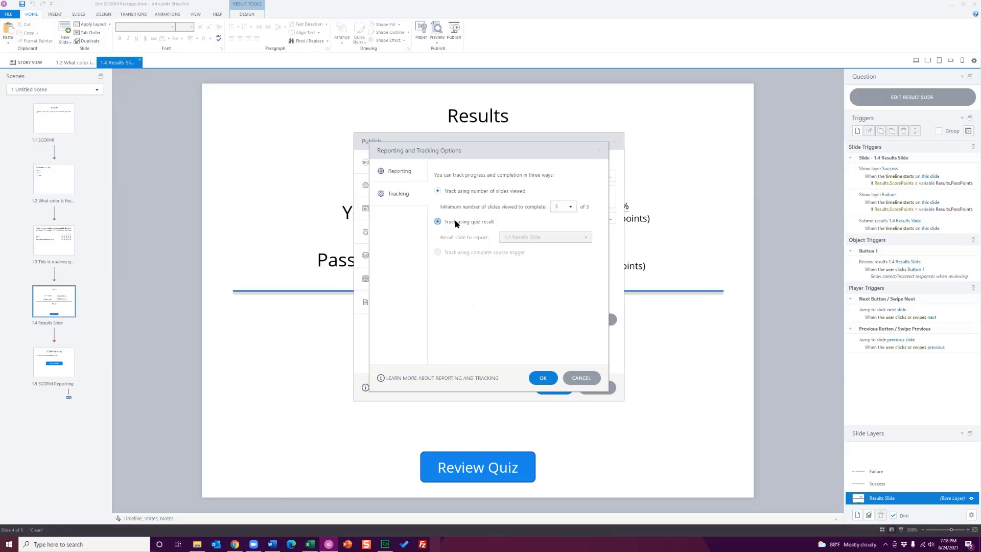
left_click(462, 190)
left_click(465, 221)
left_click(462, 192)
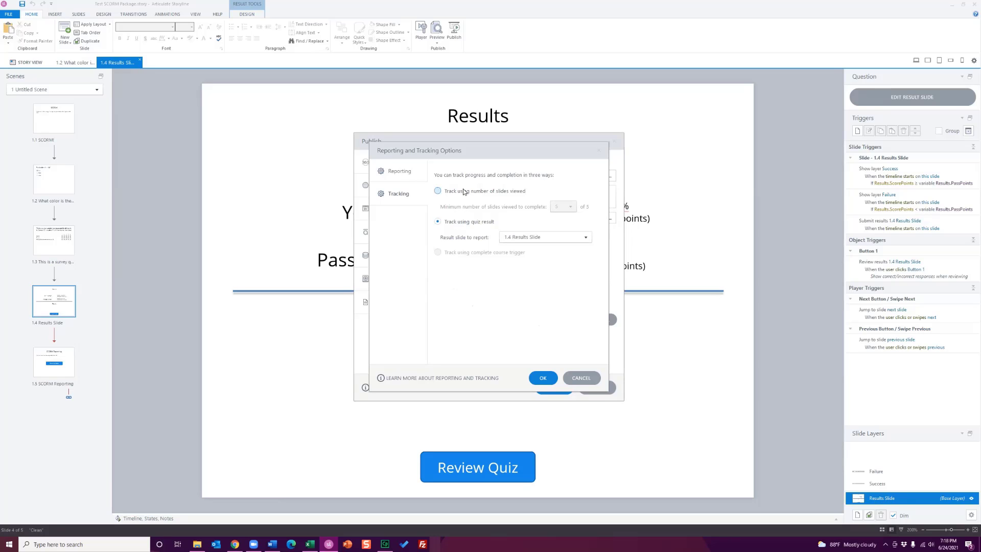
left_click(464, 226)
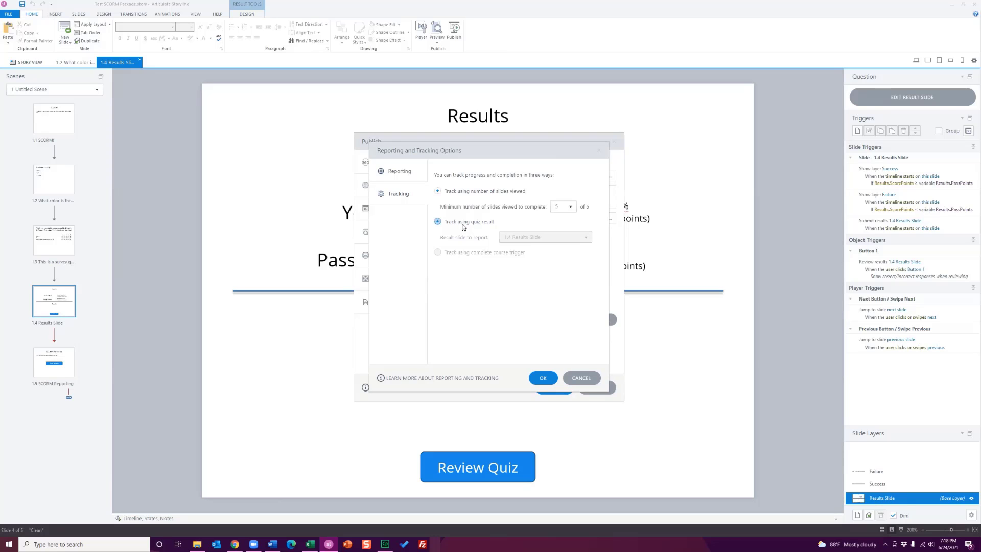
- Check the minimum slides viewed setting, switch back to tracking by quiz result and view the result slide choices
left_click(503, 191)
left_click(567, 207)
left_click(565, 214)
left_click(471, 222)
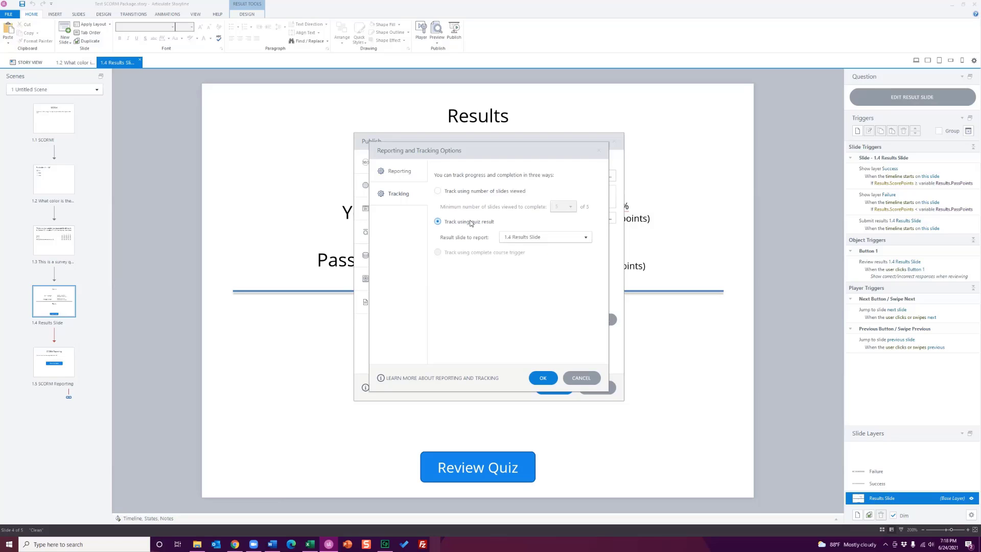
left_click(557, 235)
left_click(556, 235)
- Open the reporting options, try Tin Can API as the LMS standard and switch back to SCORM 1.2
left_click(404, 172)
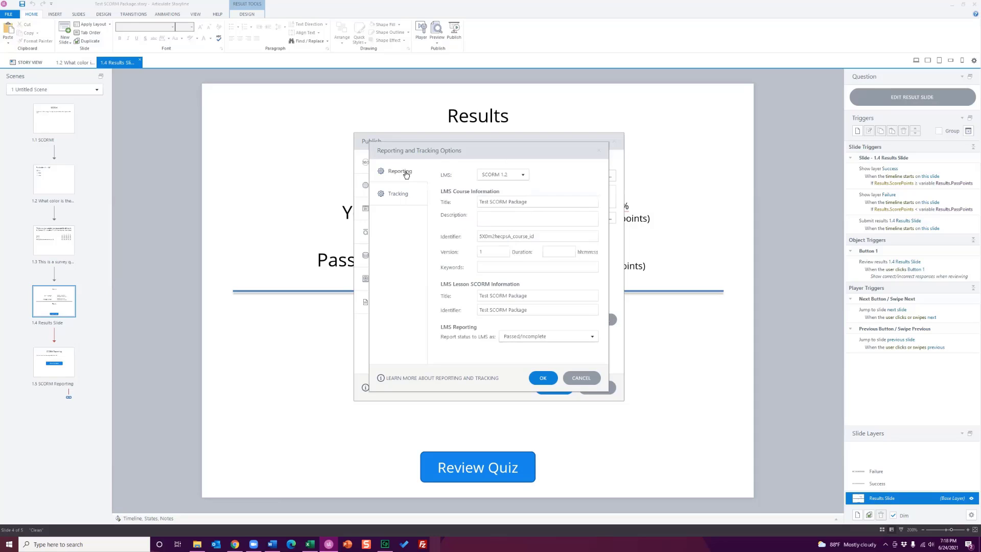
left_click(523, 176)
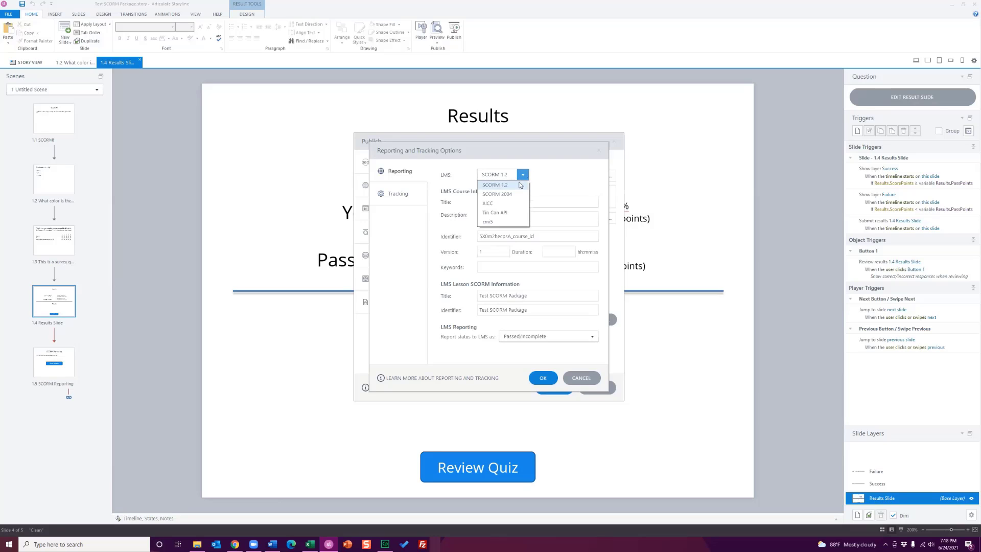
left_click(510, 214)
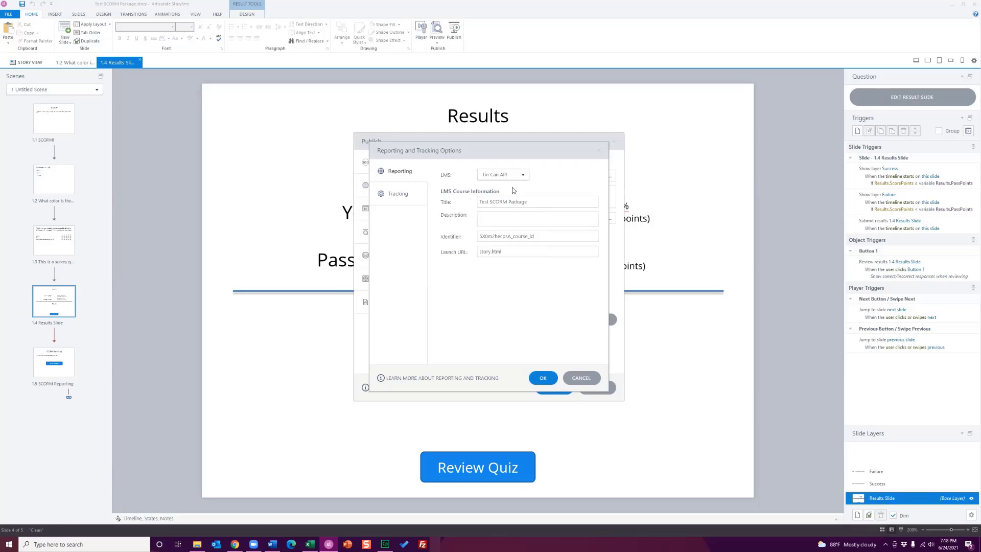
left_click(523, 178)
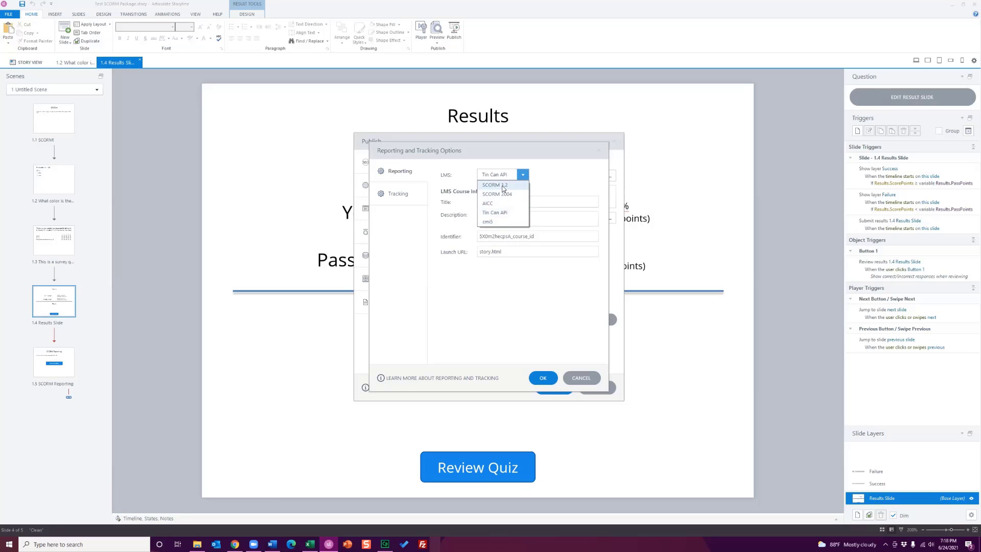
left_click(503, 186)
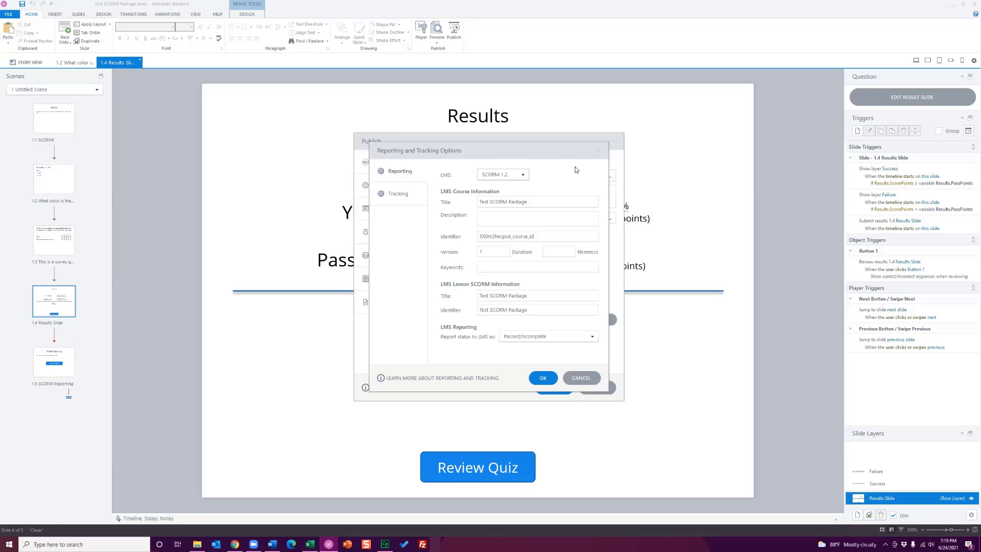
- Review the course title and the LMS status reporting choices, and close the reporting and tracking options without saving
left_click_drag(533, 202, 478, 202)
left_click(560, 336)
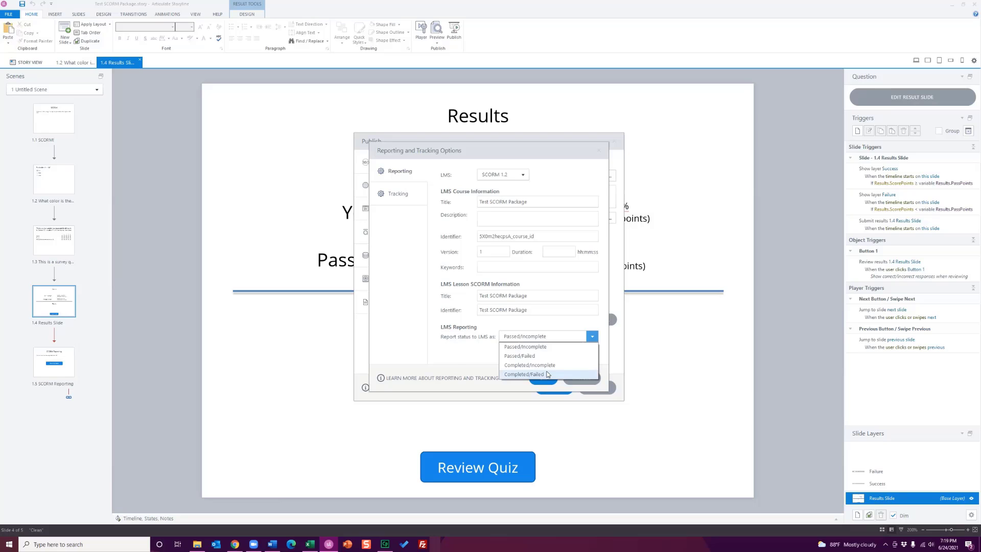
left_click(456, 358)
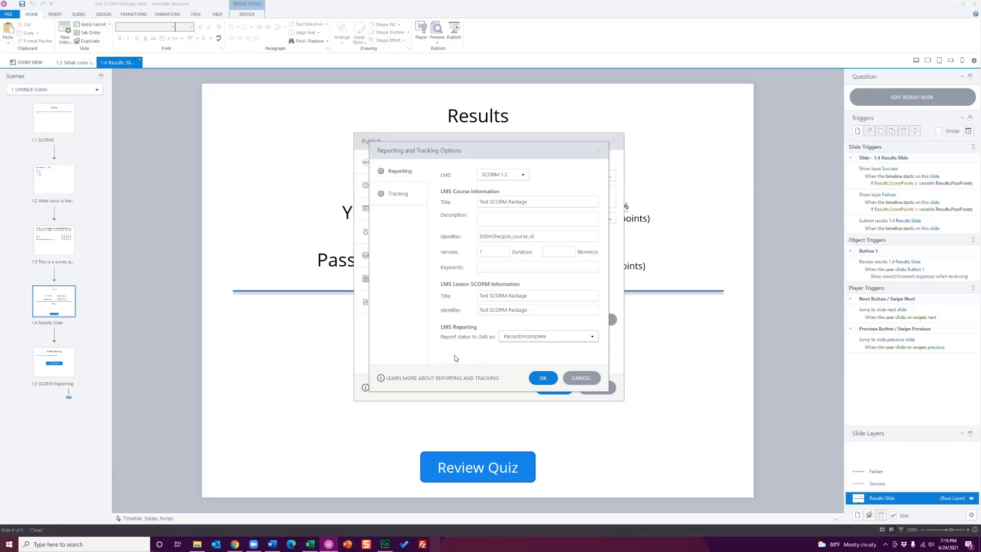
left_click(598, 377)
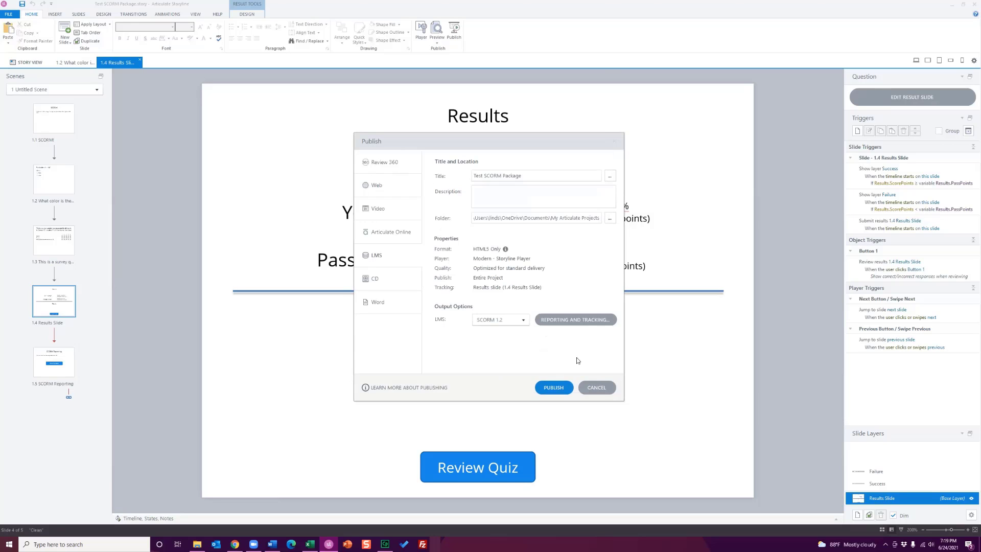
- Publish the Test SCORM Package project for LMS with SCORM 1.2 output, keeping the existing output folder
left_click(593, 389)
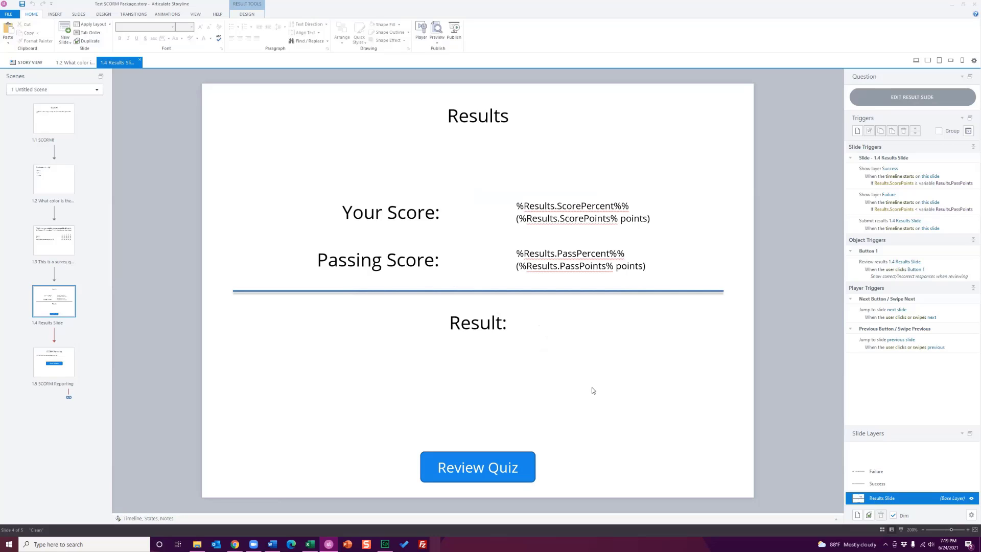
left_click(454, 37)
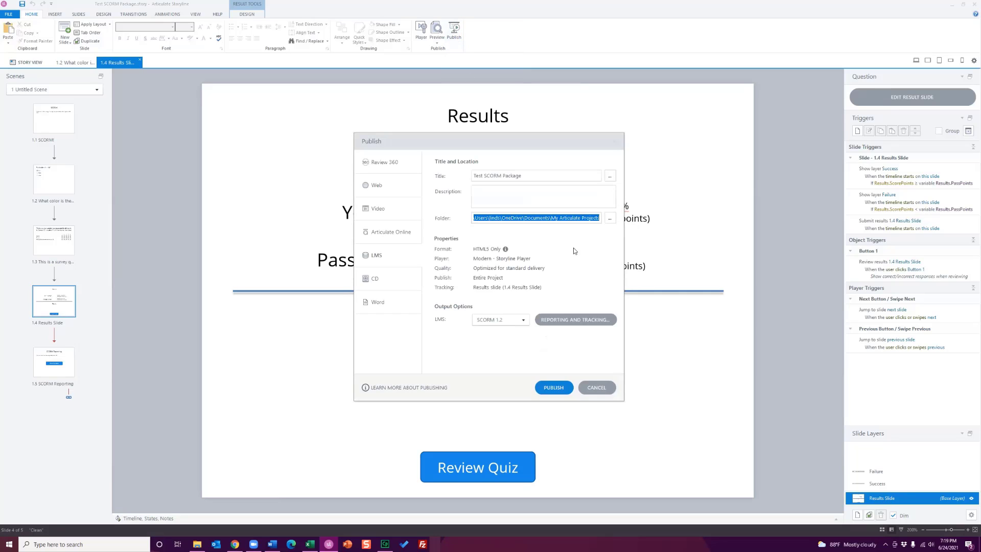
left_click(556, 388)
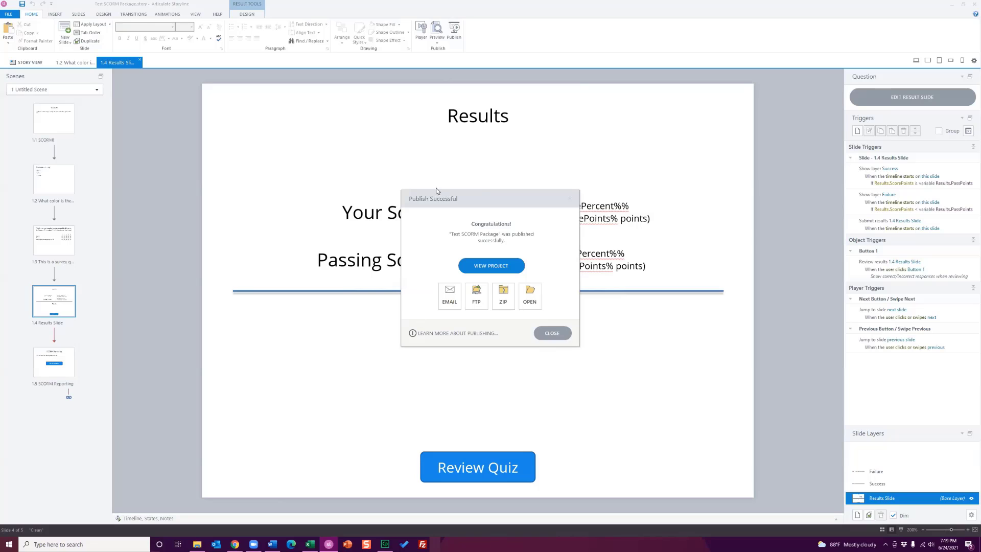
- Zip the published output as Test SCORM Package.zip in My Articulate Projects, replacing the existing archive, and dismiss the publish summary
left_click(504, 299)
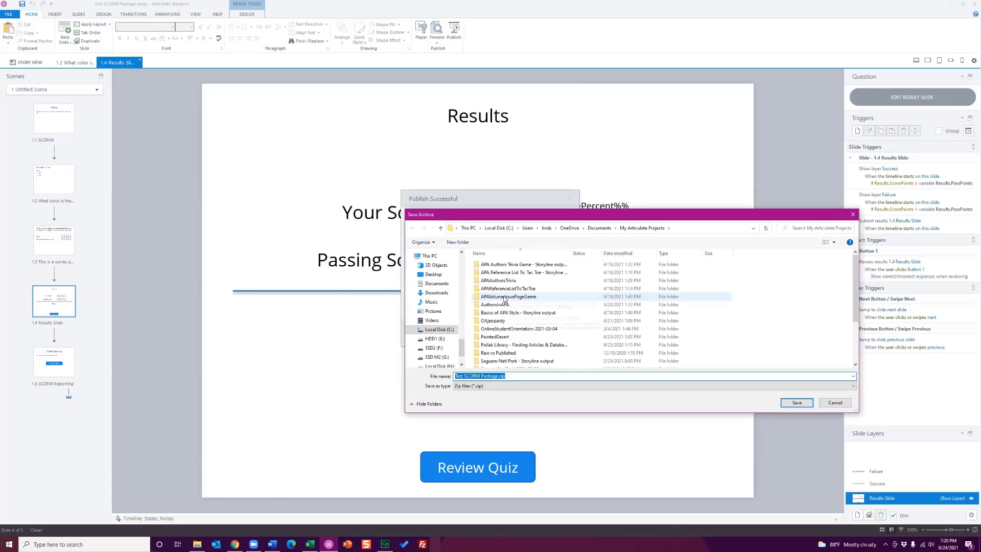
left_click(798, 404)
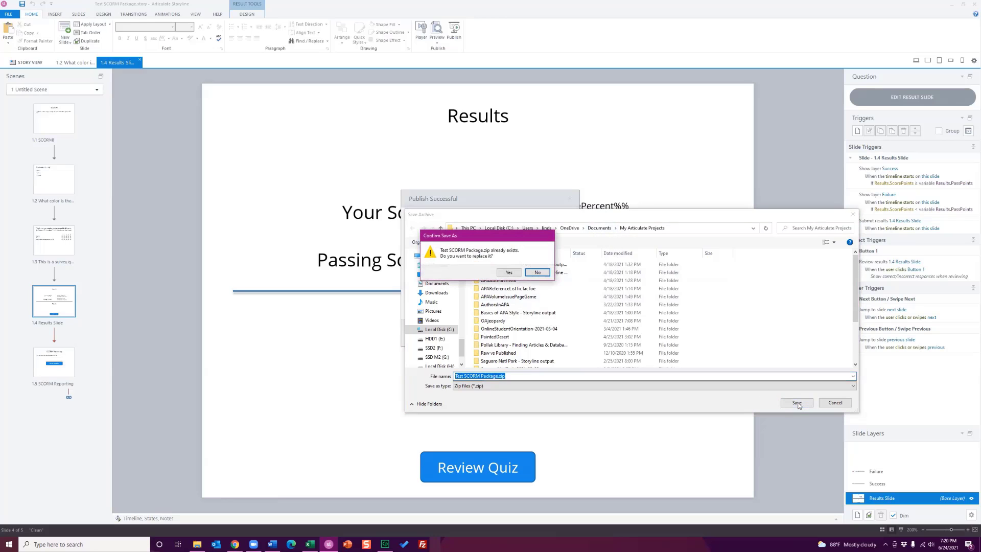
left_click(512, 272)
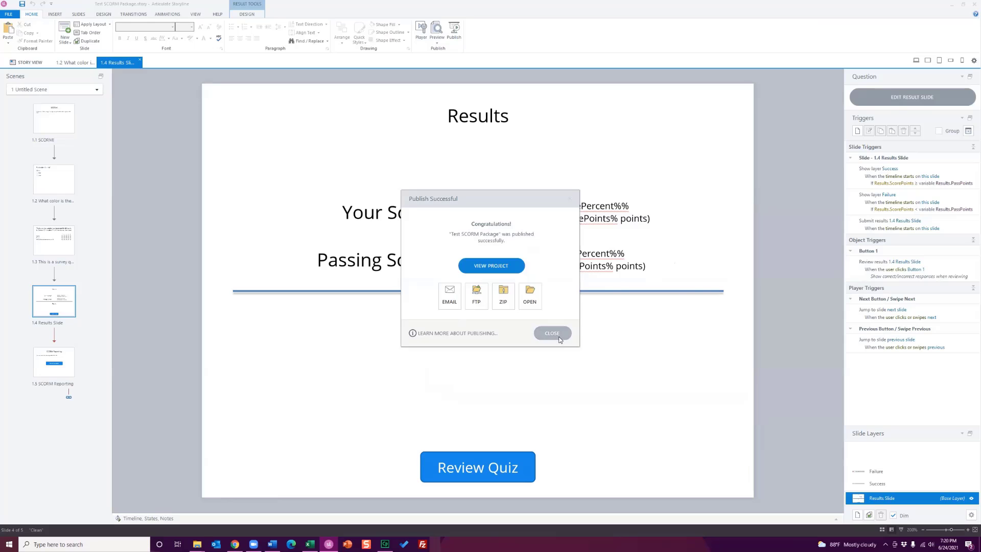
left_click(554, 334)
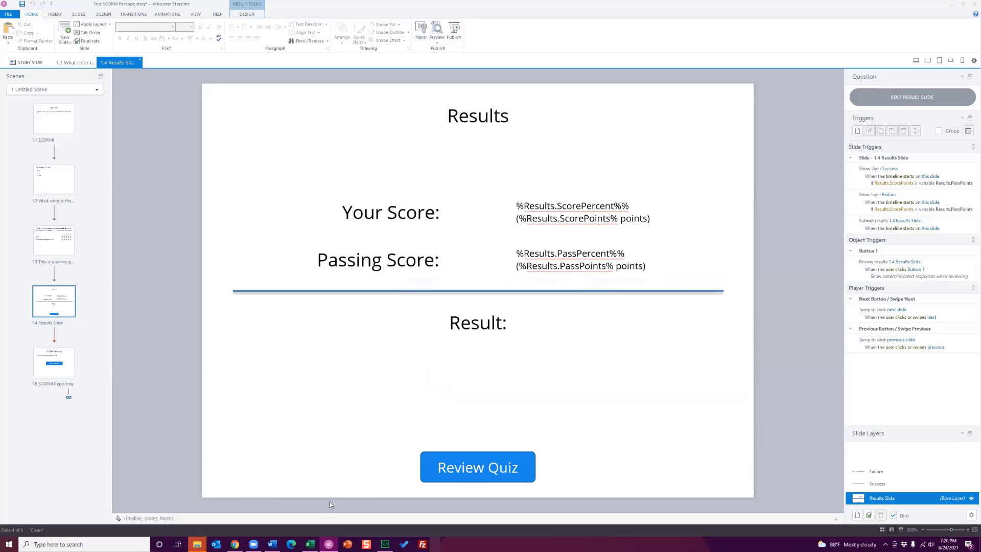
- Switch to Captivate, dismiss the publish settings and enable reporting for the project in the quiz preferences
left_click(385, 543)
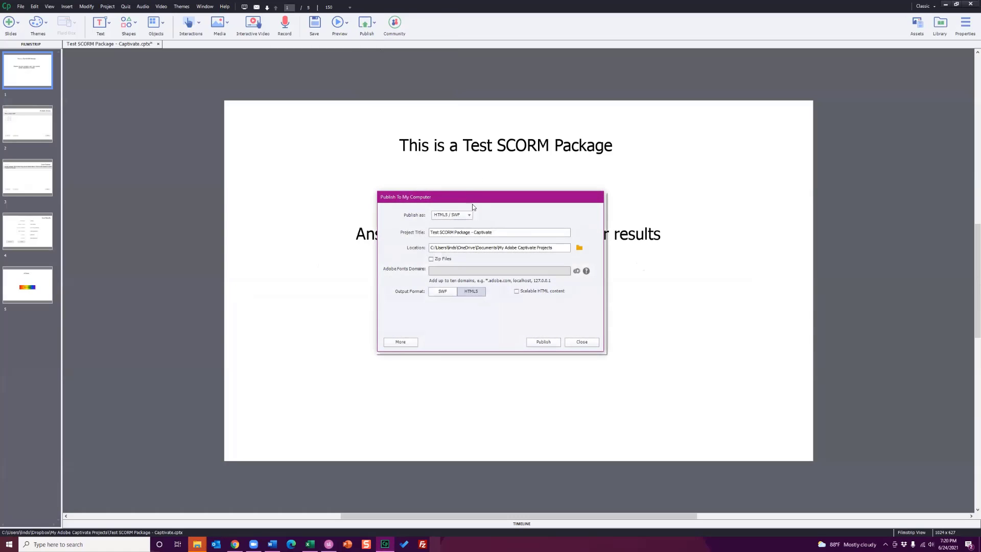
left_click(582, 342)
left_click(127, 7)
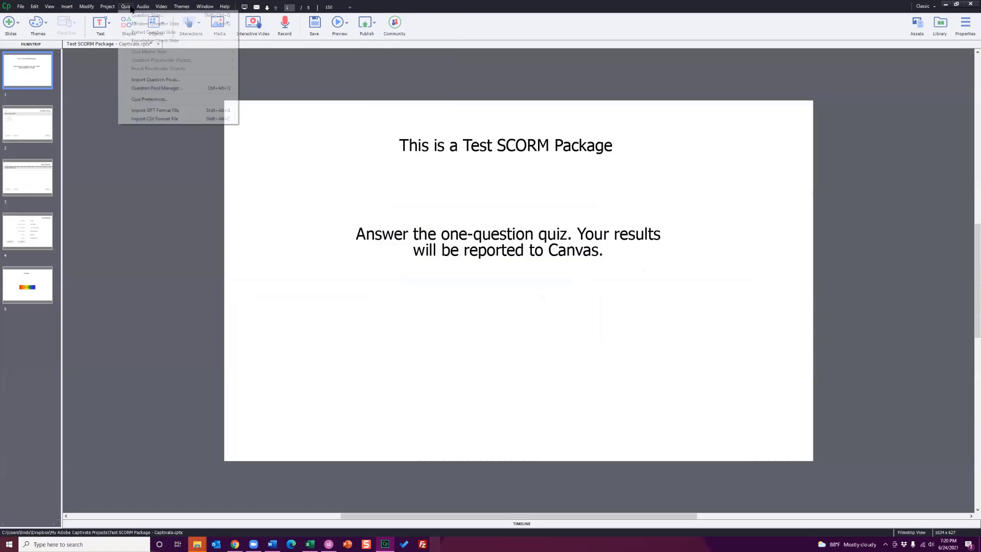
left_click(126, 7)
left_click(126, 7)
left_click(147, 99)
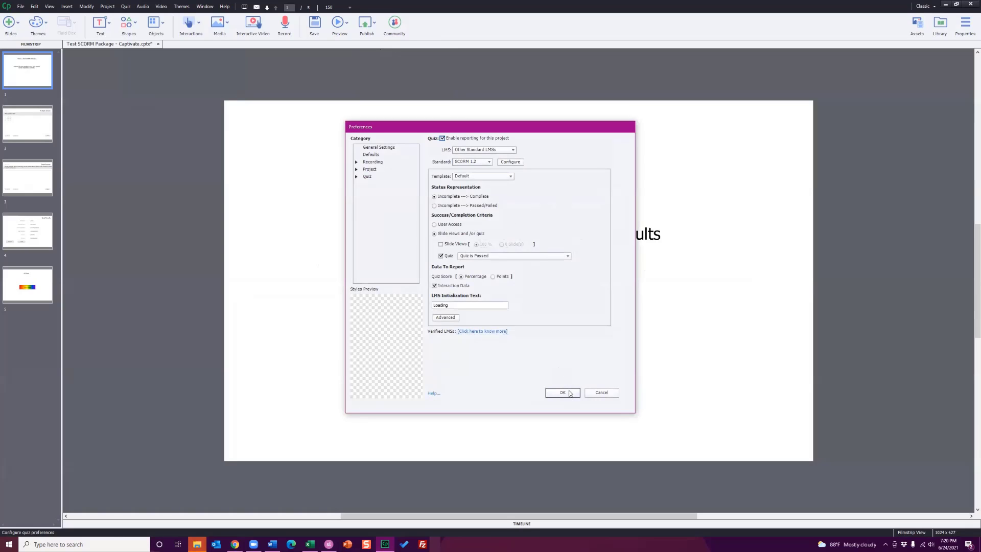
left_click(566, 395)
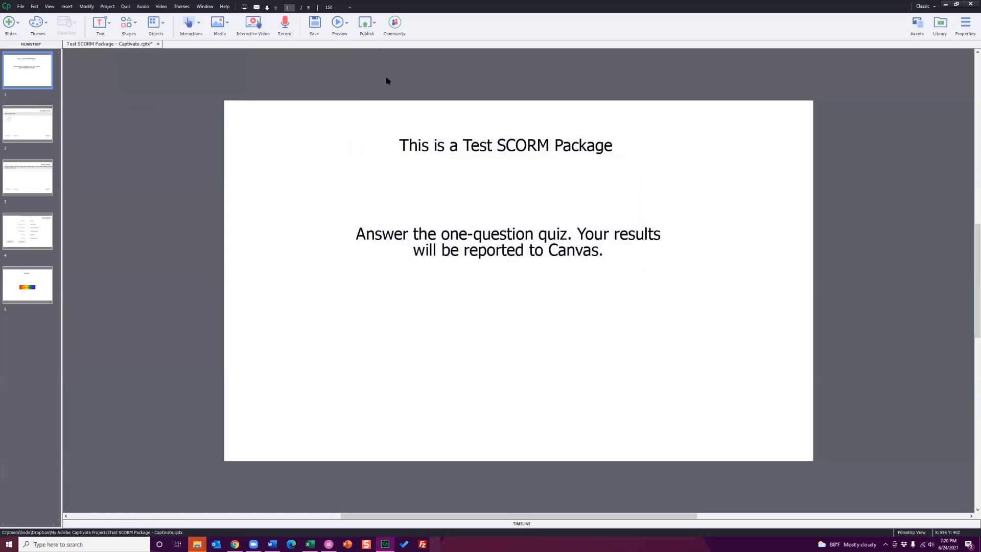
- Review the zip files option in the publish-to-computer settings and close them without publishing
left_click(378, 24)
left_click(387, 49)
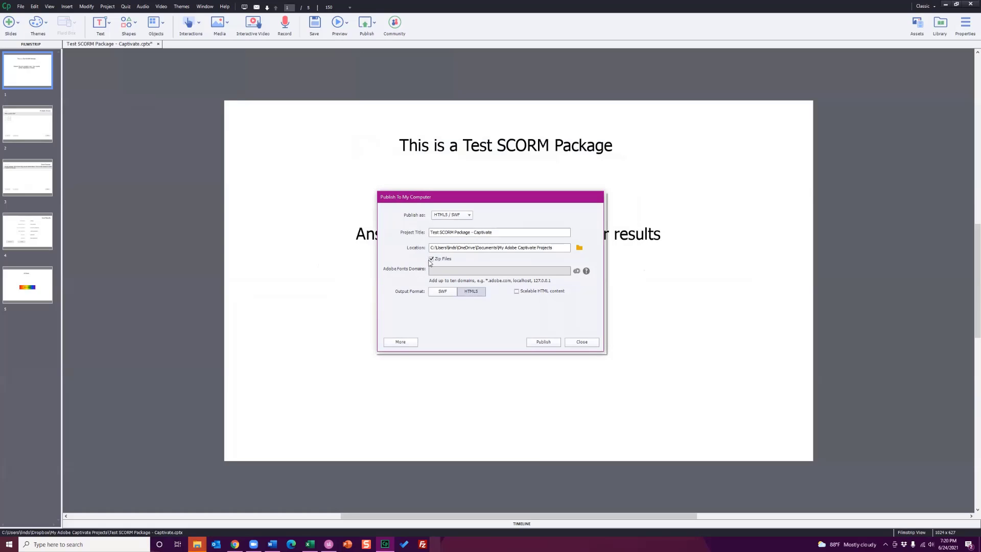
left_click(579, 344)
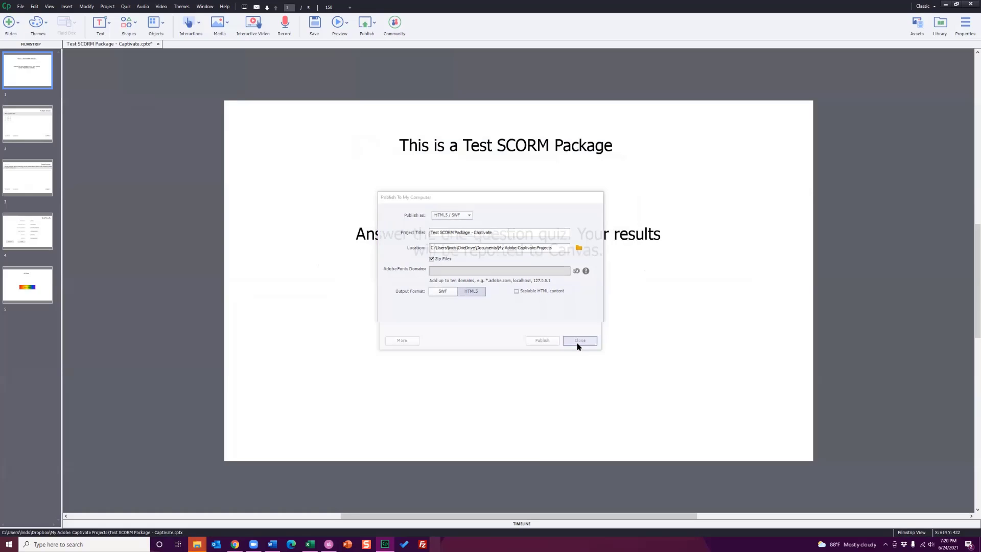
- Clear the Captivate, Storyline, outline document, Storyline start and file explorer windows from the desktop
left_click(947, 6)
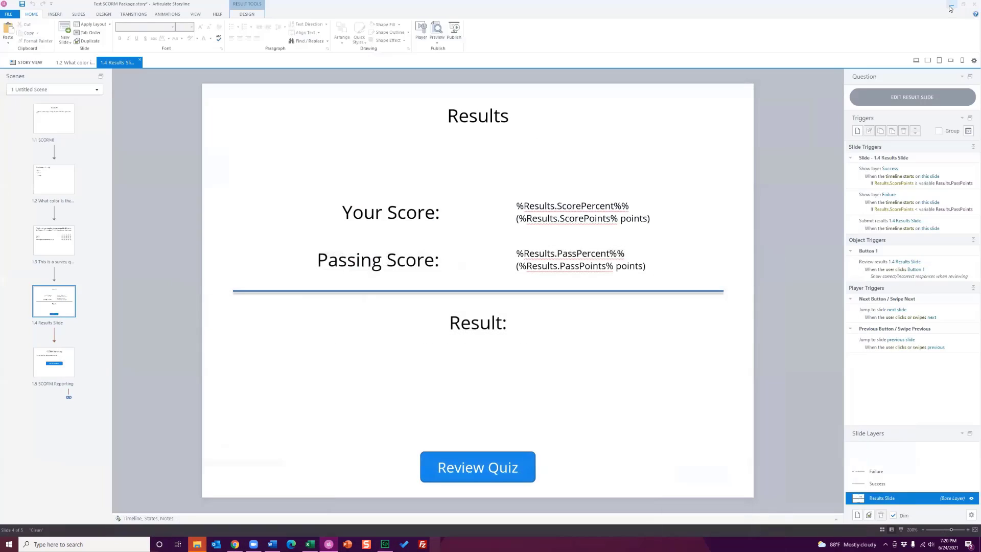
left_click(951, 7)
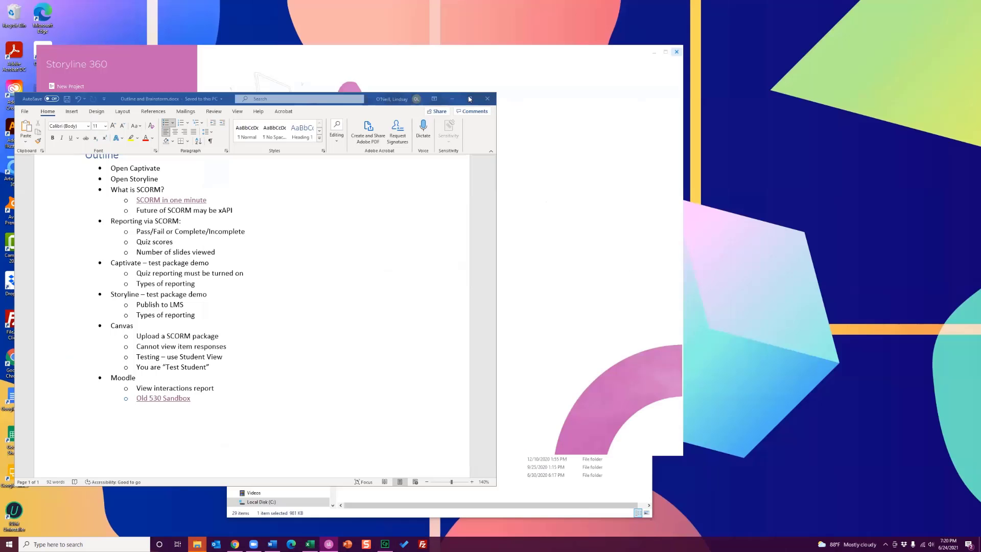
left_click_drag(215, 102, 980, 118)
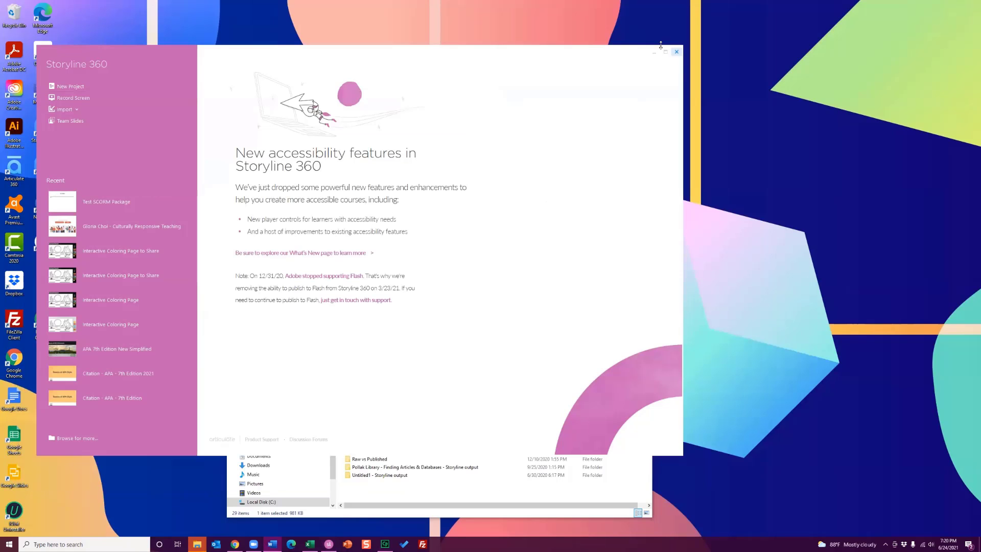
left_click(677, 52)
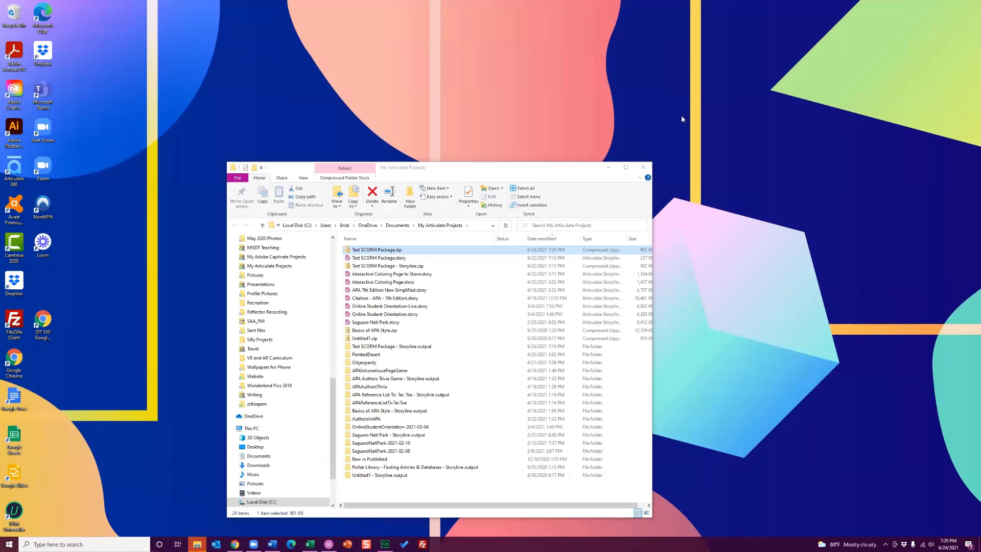
left_click(608, 167)
- Switch to the Chrome window showing the Canvas grades, move it toward the desktop's upper-left corner and enlarge it
left_click(235, 544)
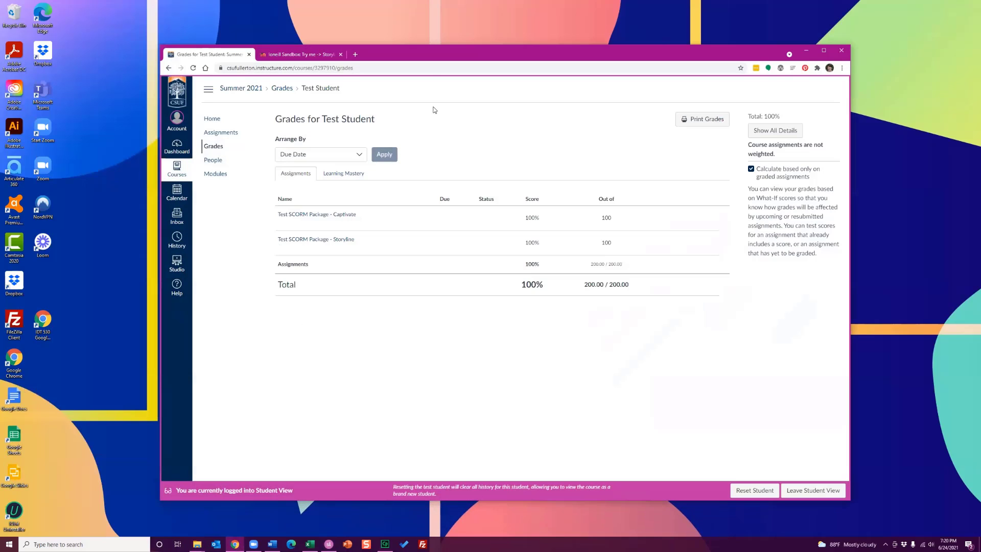
left_click_drag(421, 47, 339, 23)
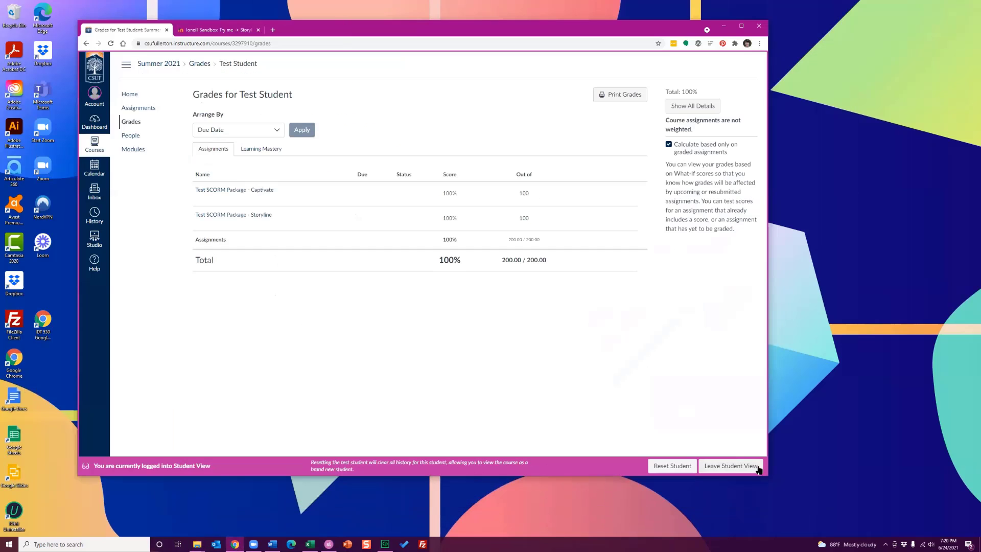
left_click_drag(767, 475, 913, 517)
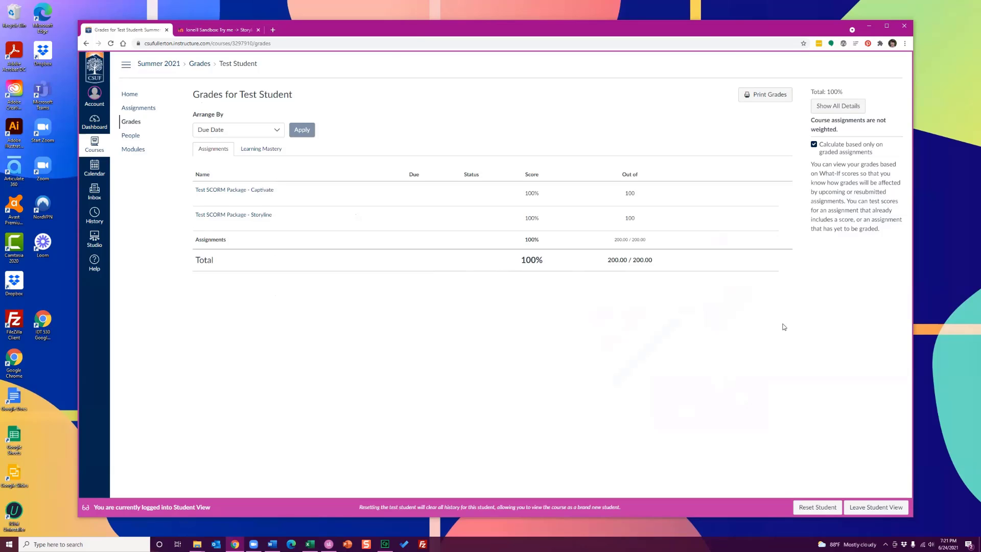
- Leave Student View and look over the modules on the course home page
left_click(887, 510)
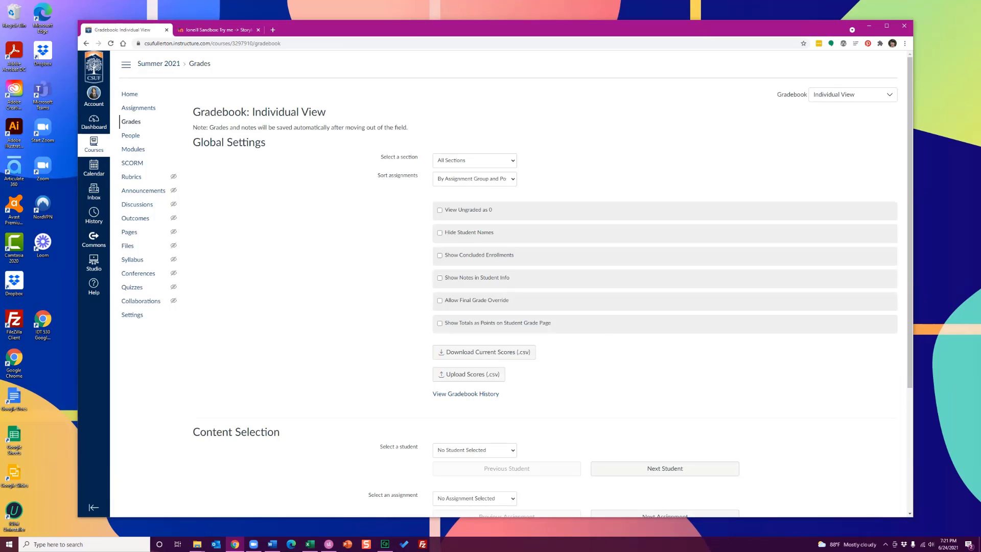
left_click(138, 94)
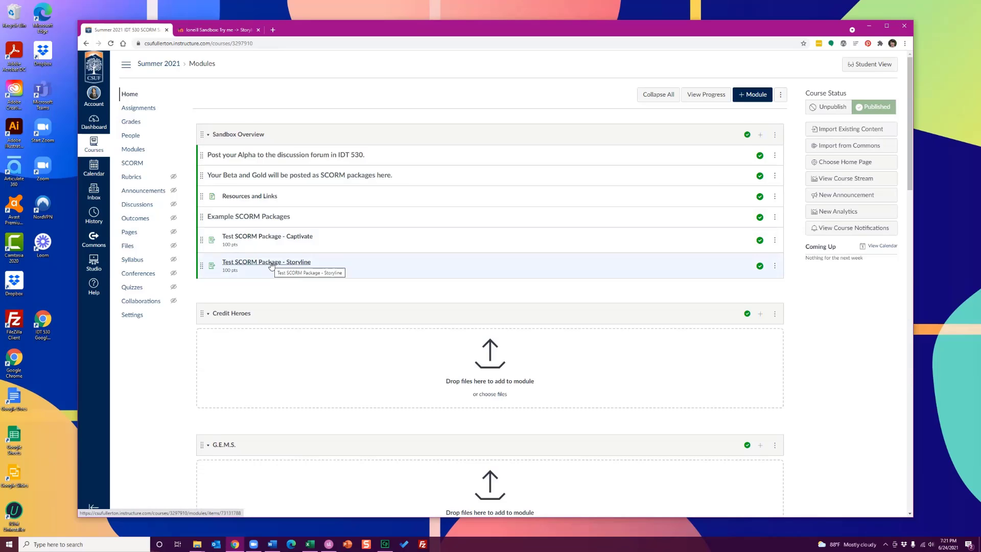
scroll(276, 269, "down", 11)
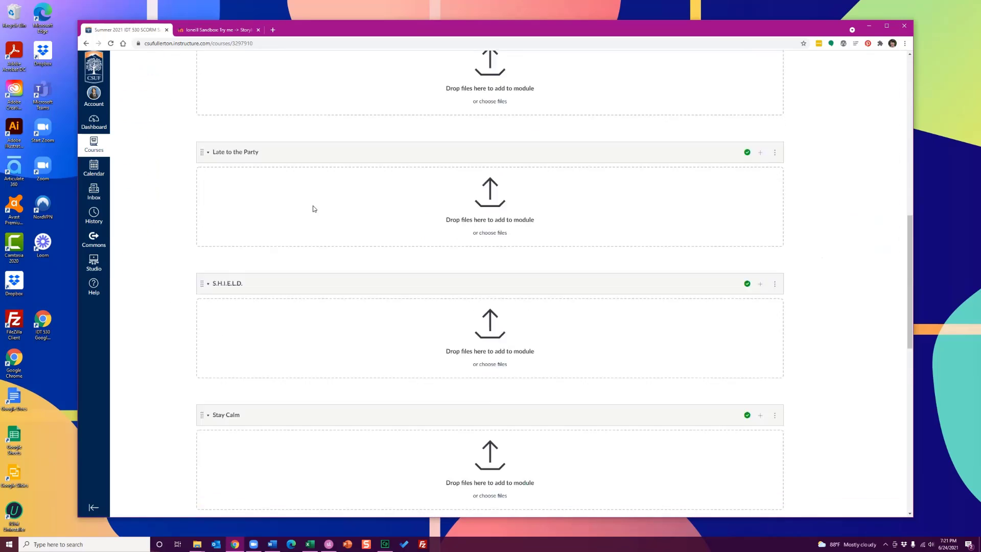
scroll(314, 208, "up", 15)
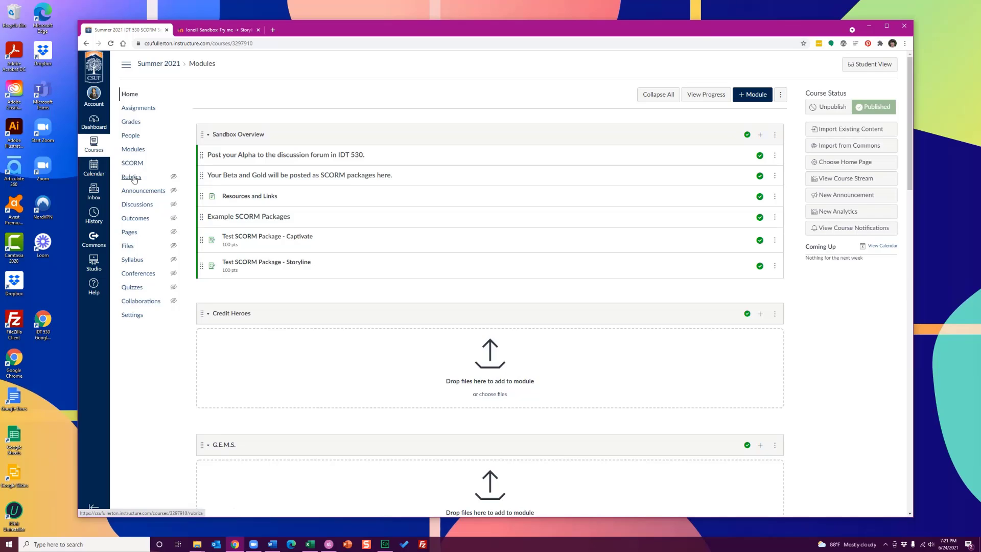
- Check the SCORM item in the course's navigation settings and return to the course home page
left_click(138, 317)
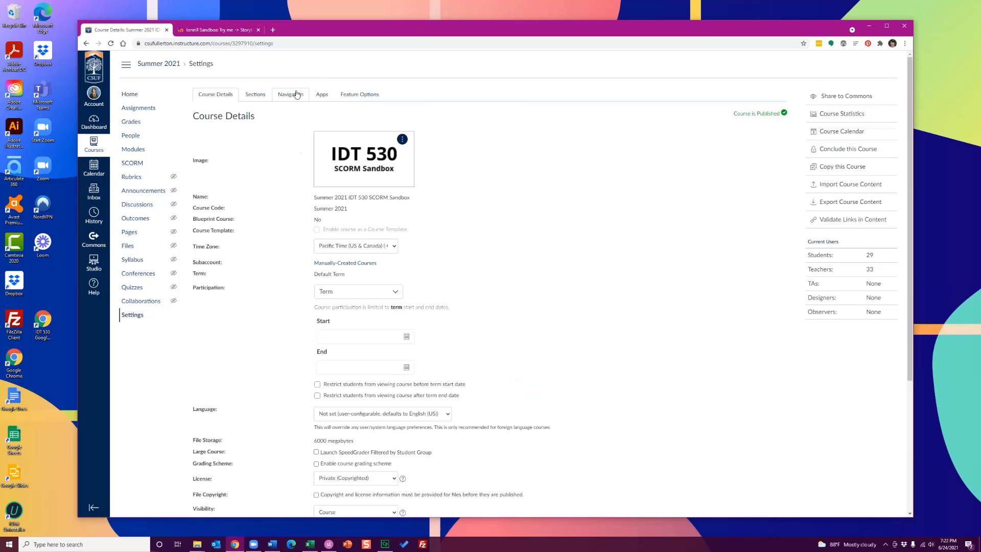
left_click(290, 94)
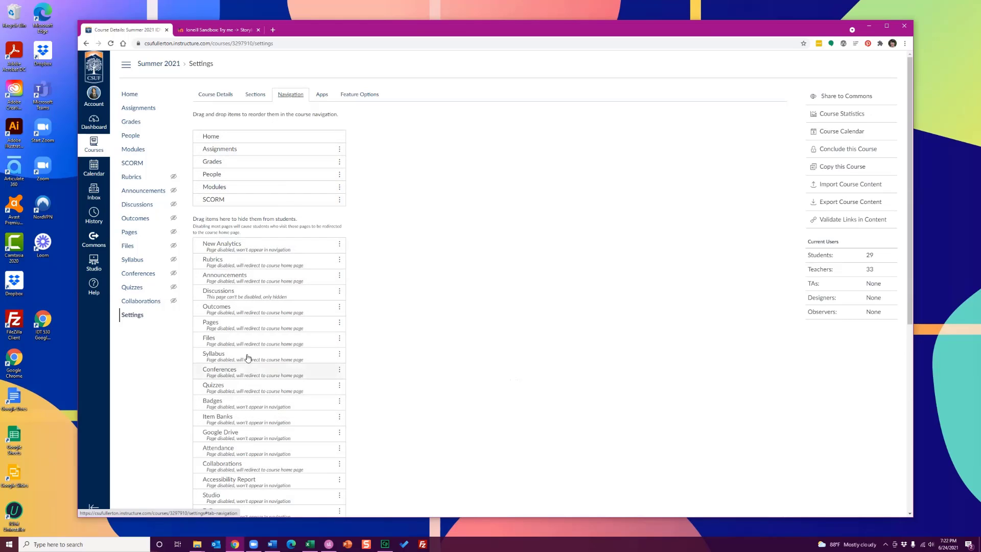
scroll(246, 356, "down", 6)
scroll(247, 356, "up", 6)
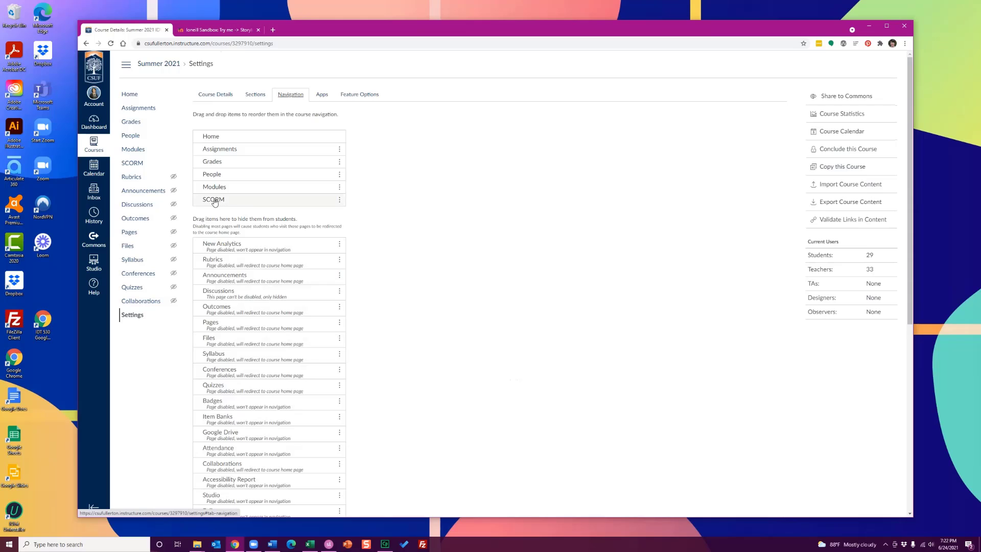
left_click(134, 96)
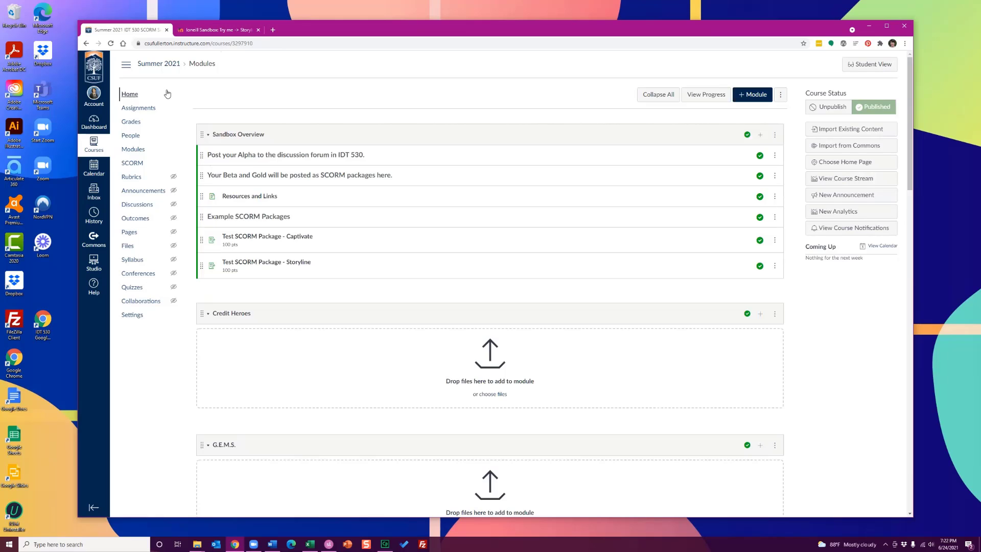
- Upload Test SCORM Package - Captivate.zip from My Adobe Captivate Projects to the course's SCORM page
left_click(133, 164)
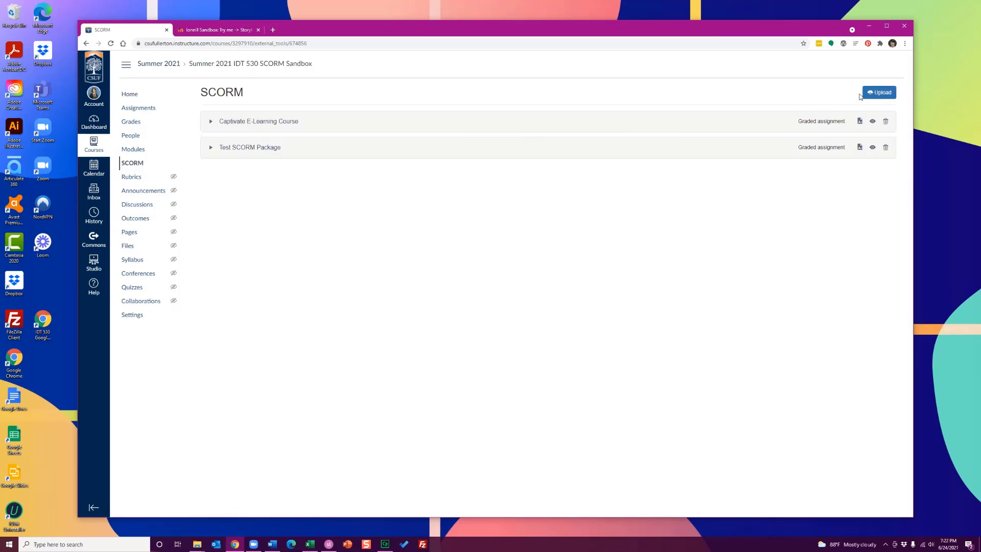
left_click(879, 94)
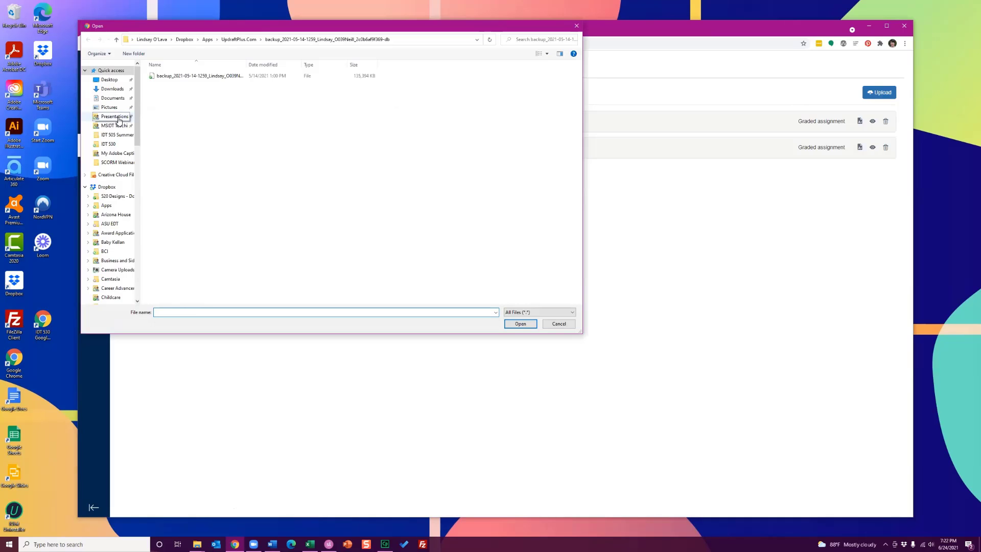
left_click(113, 99)
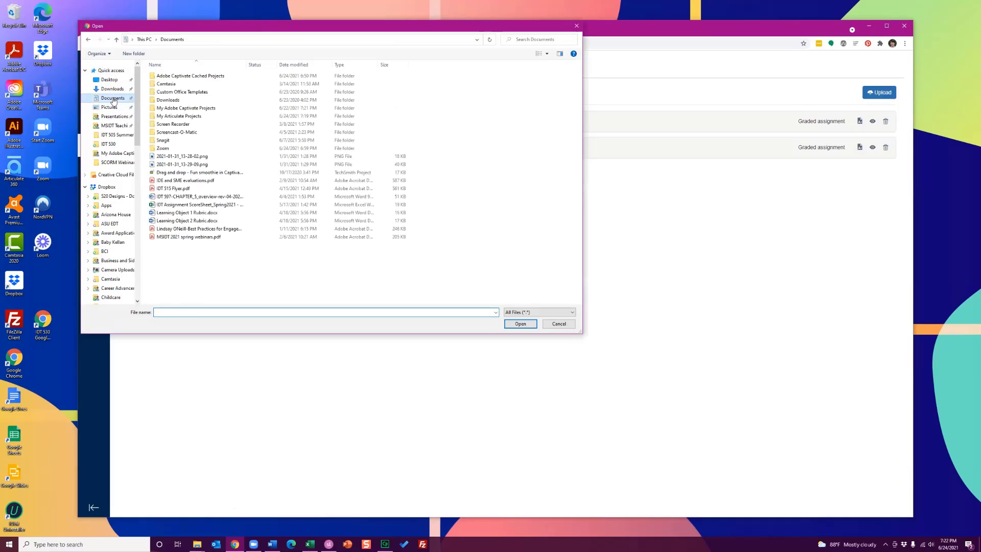
double_click(188, 108)
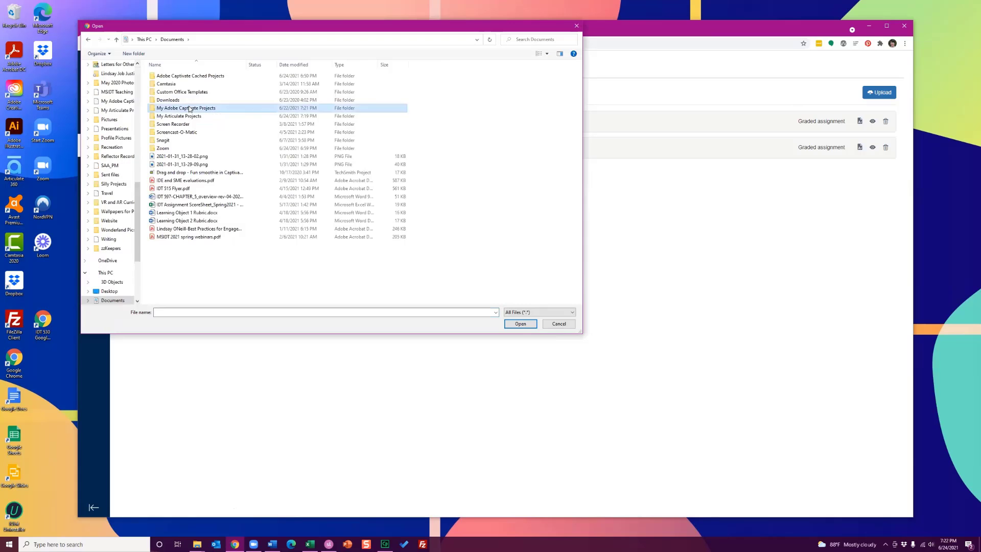
left_click(202, 181)
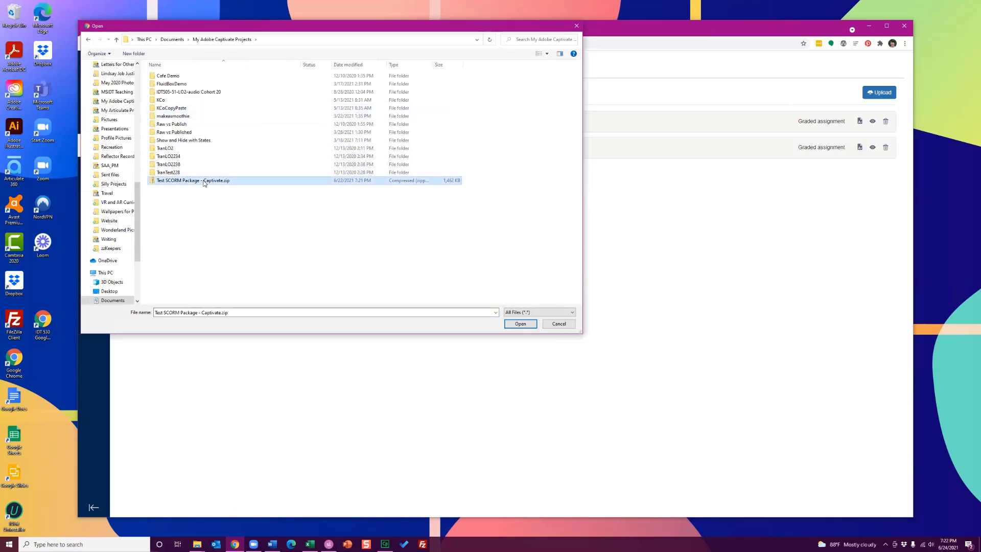
left_click(520, 324)
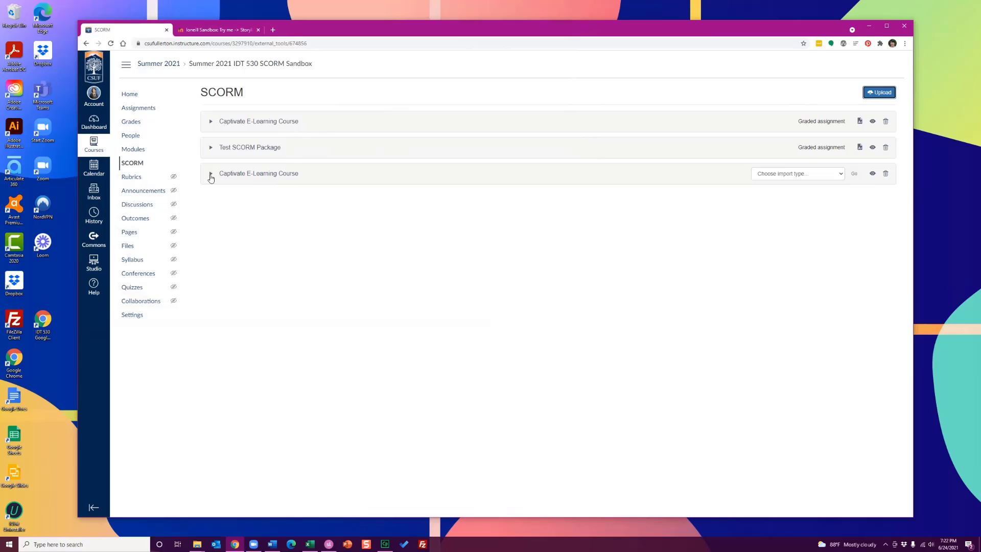
- Import the newly uploaded Captivate E-Learning Course package as a graded assignment
left_click(786, 176)
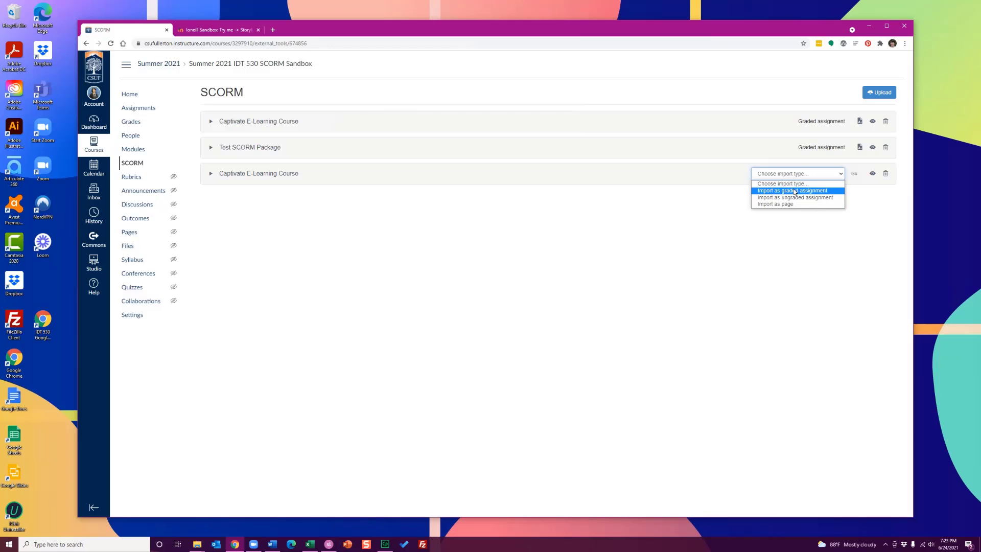
left_click(795, 191)
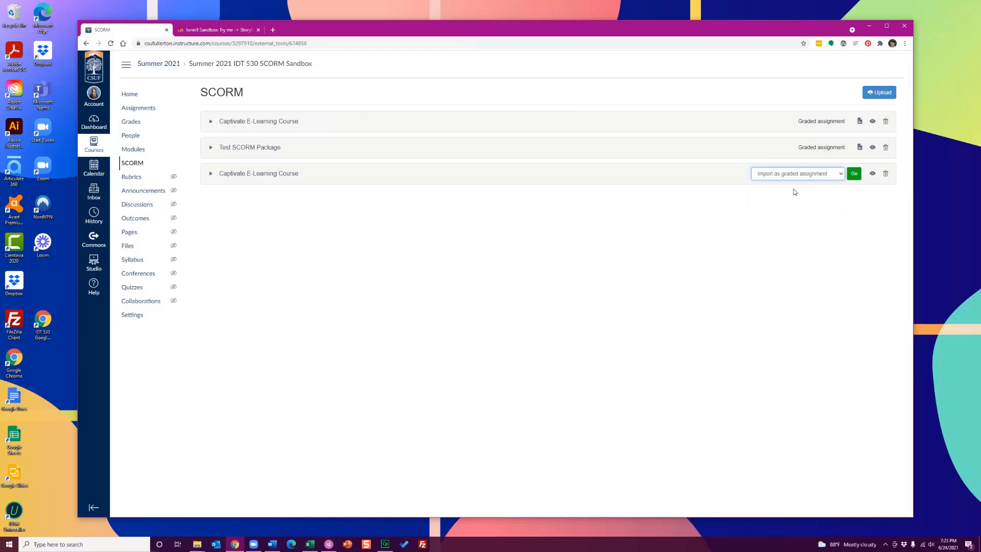
left_click(853, 174)
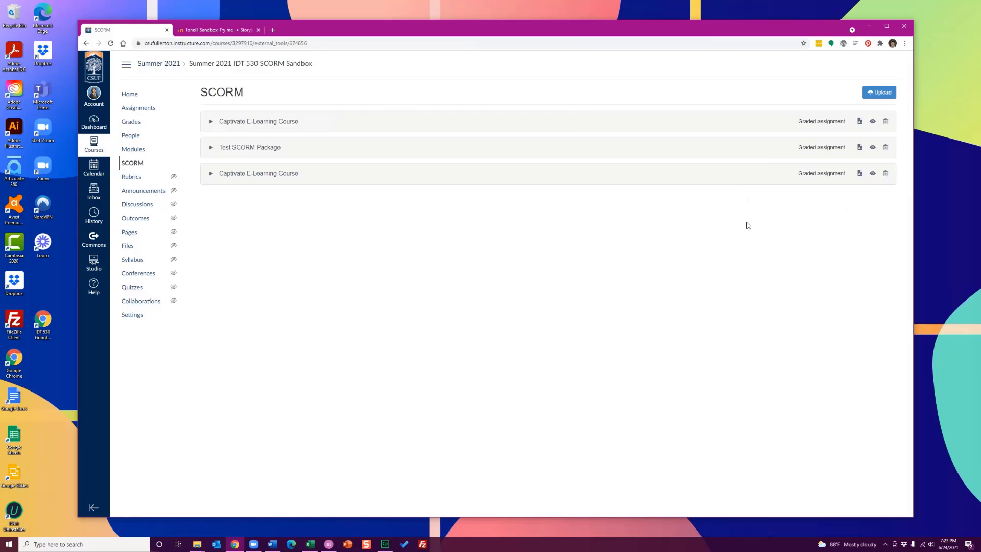
- Open the imported assignment's settings for editing and check its description, points, assignment group and grade display options
left_click(860, 174)
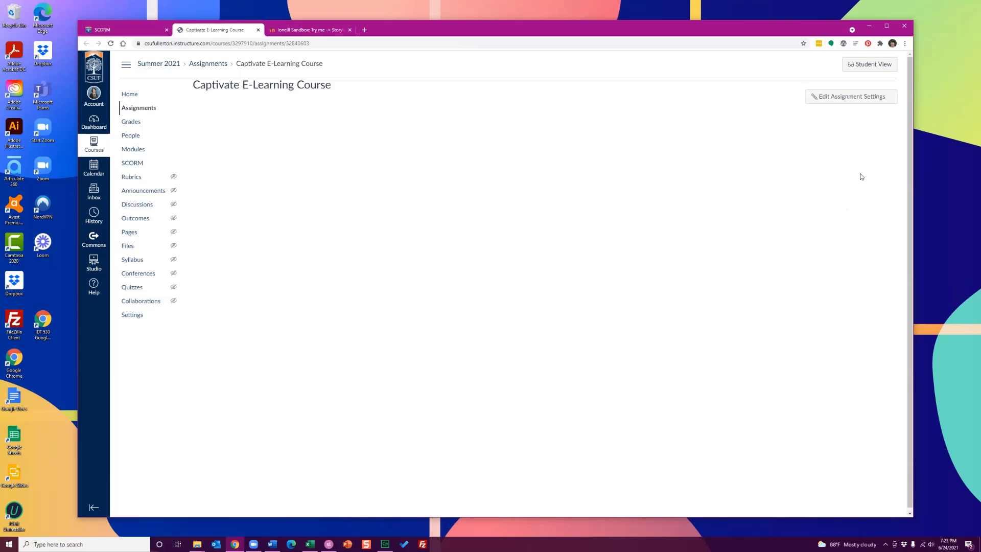
left_click(831, 98)
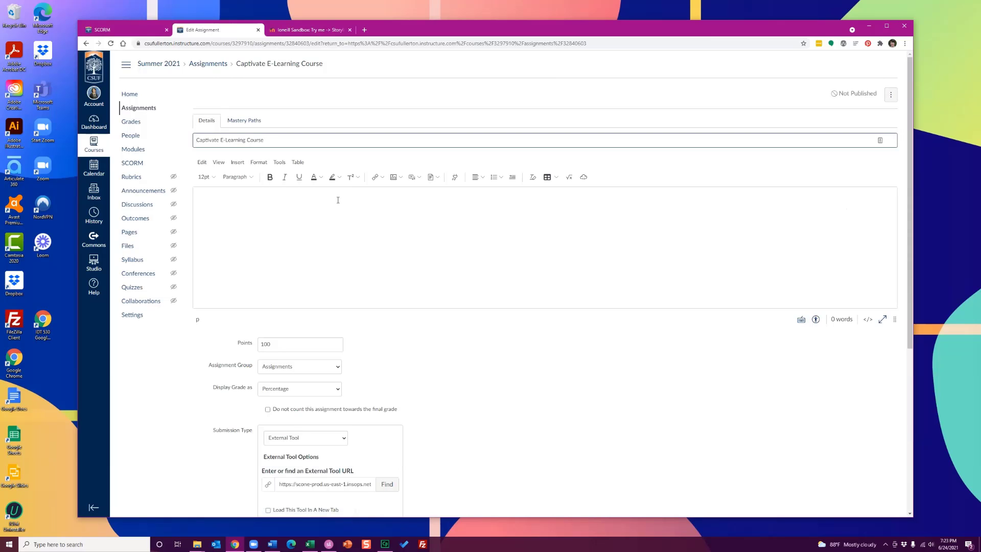
left_click(275, 217)
scroll(296, 202, "down", 2)
double_click(259, 230)
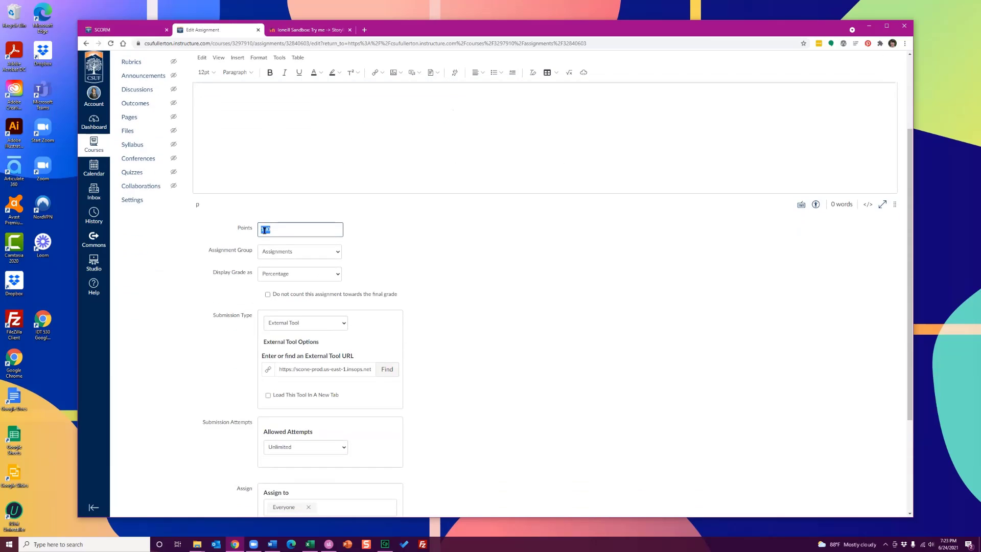
scroll(452, 246, "down", 1)
left_click(295, 214)
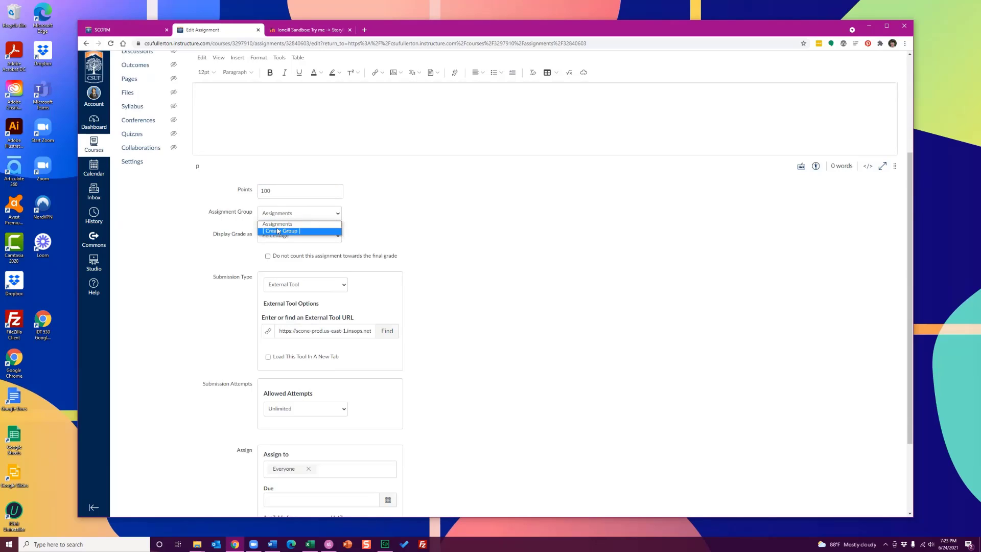
left_click(380, 218)
left_click(318, 237)
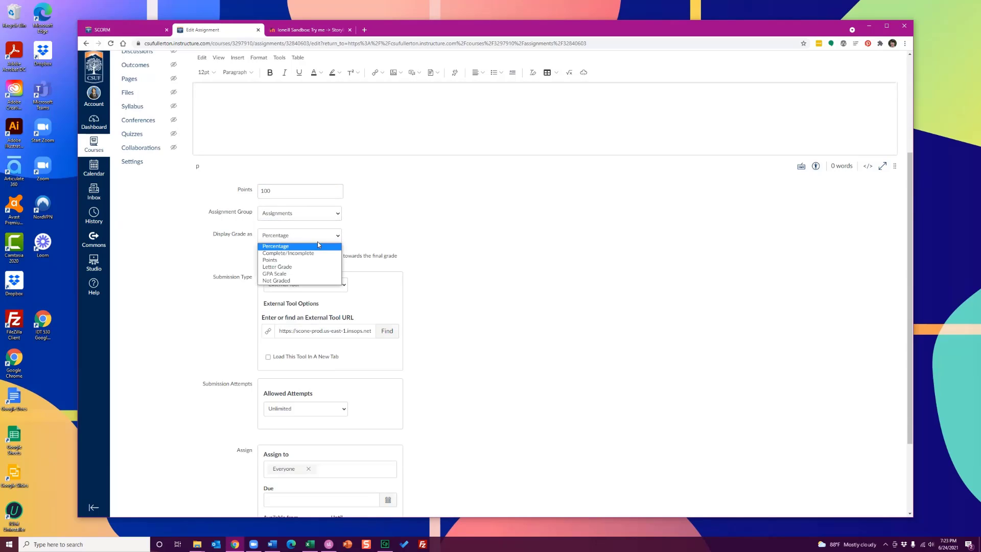
left_click(506, 252)
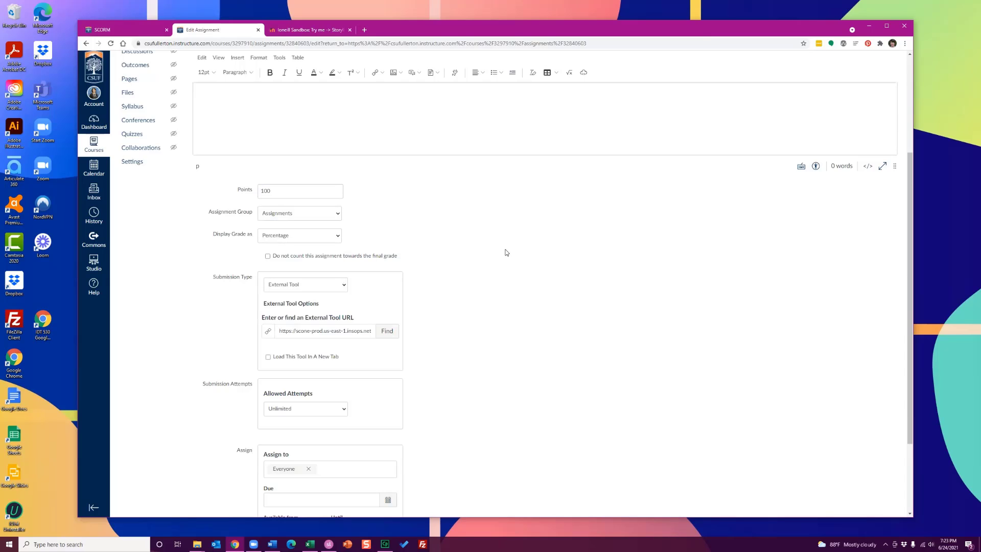
- Review the assignment's points, submission, attempts and availability settings, and save the assignment
scroll(465, 250, "down", 2)
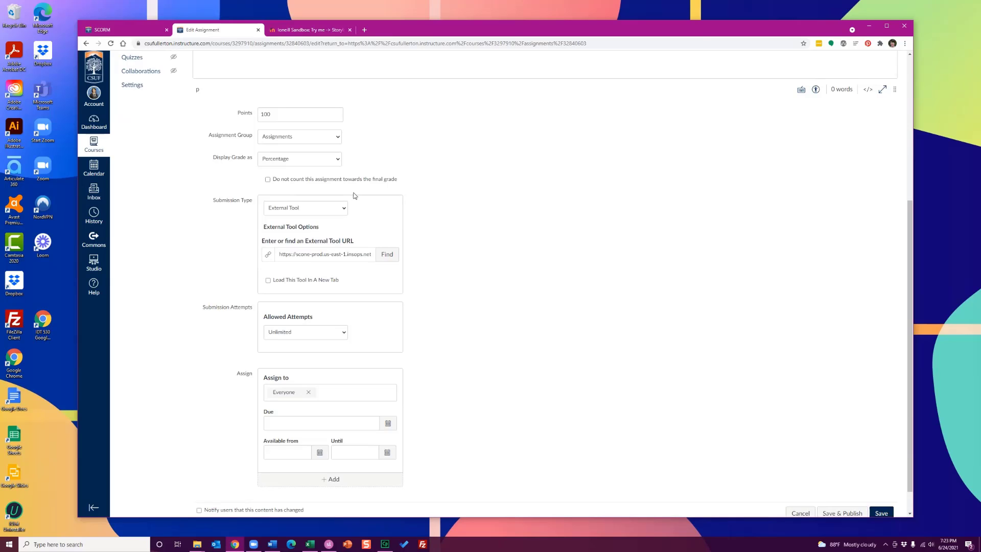
double_click(284, 112)
left_click(485, 198)
scroll(400, 269, "down", 1)
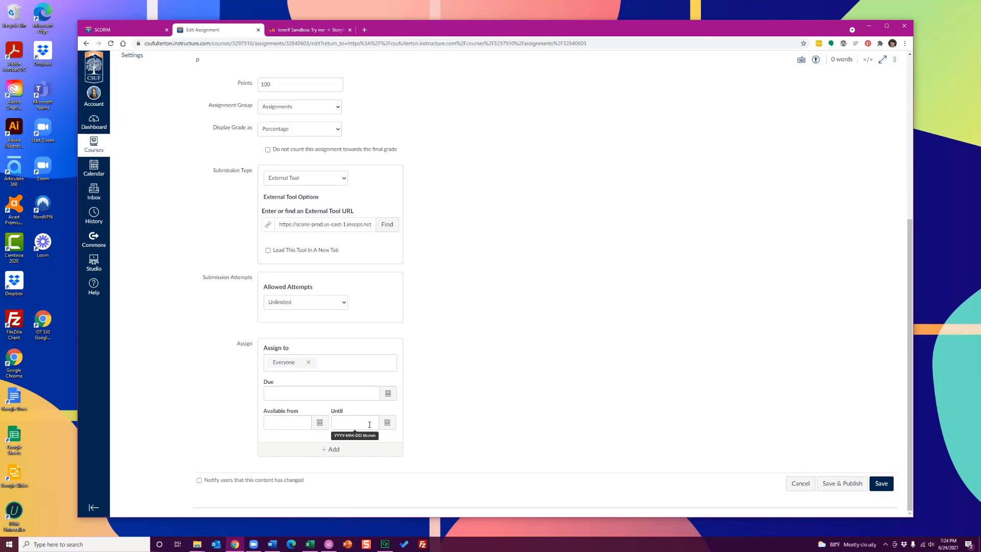
left_click(882, 484)
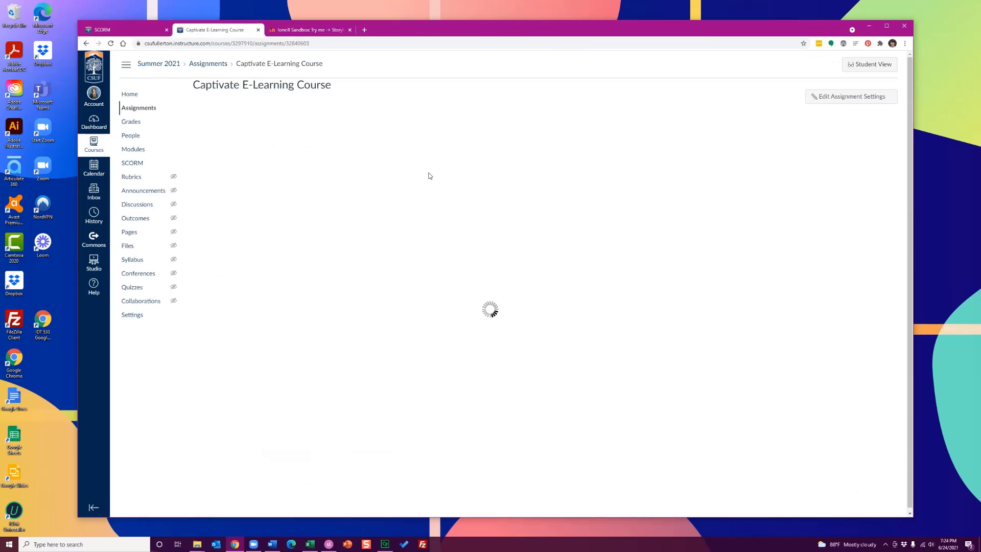
- From the course home page, add the Captivate E-Learning Course assignment to the Play Area module
left_click(137, 97)
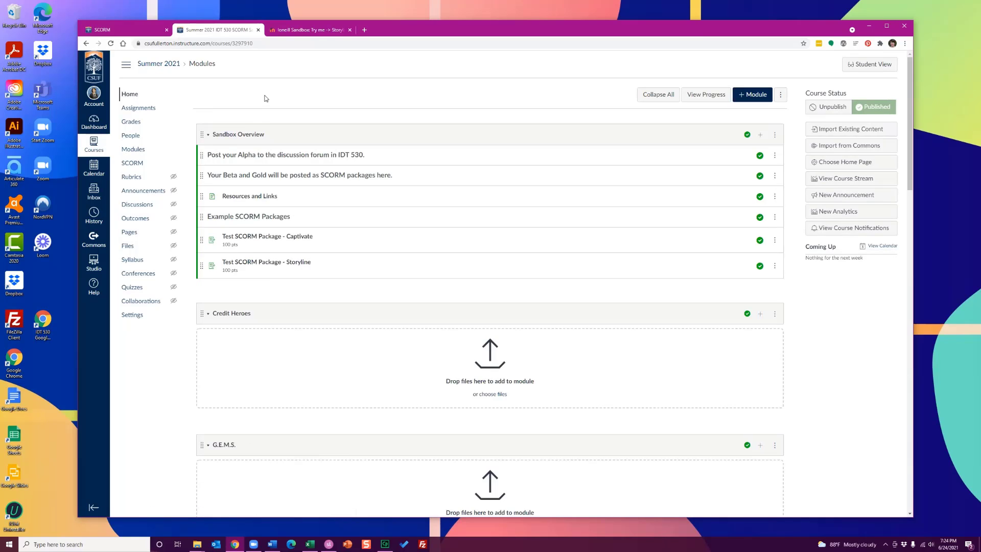
scroll(266, 99, "down", 9)
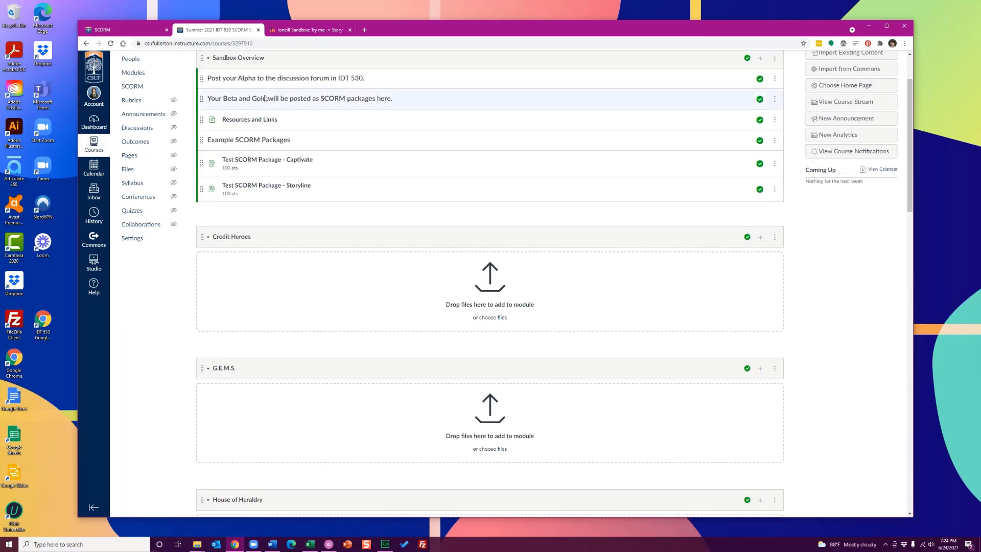
scroll(271, 118, "down", 3)
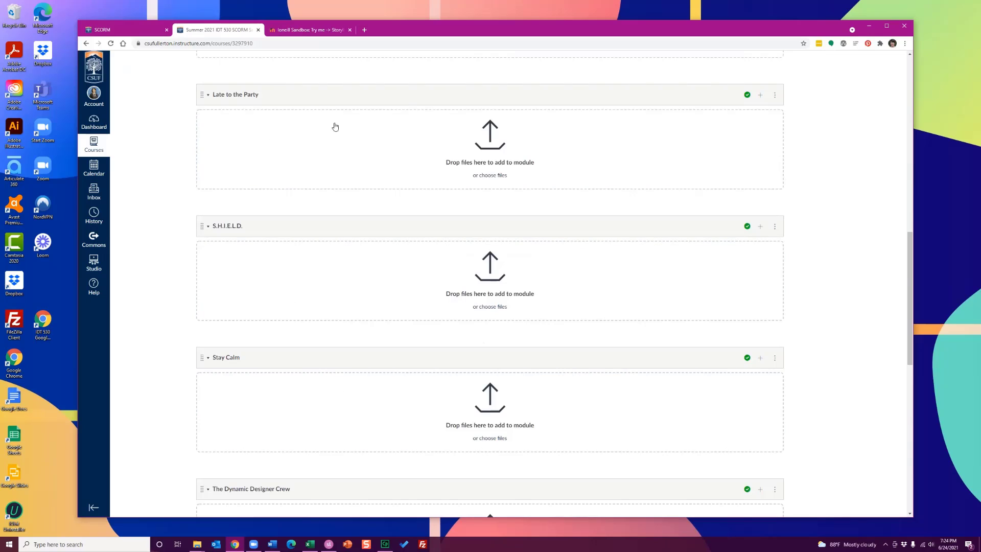
scroll(265, 351, "up", 5)
scroll(265, 353, "up", 6)
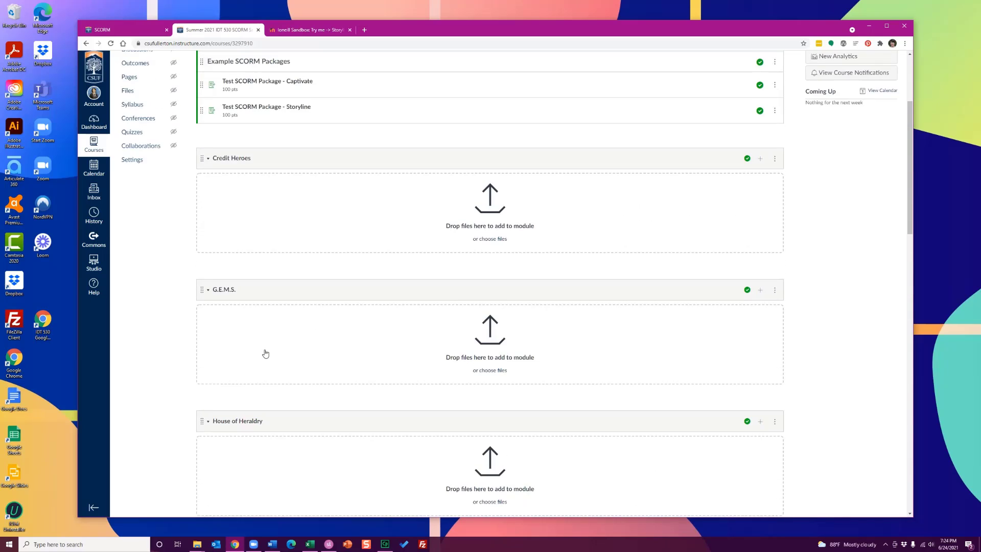
scroll(265, 353, "down", 15)
scroll(265, 352, "down", 6)
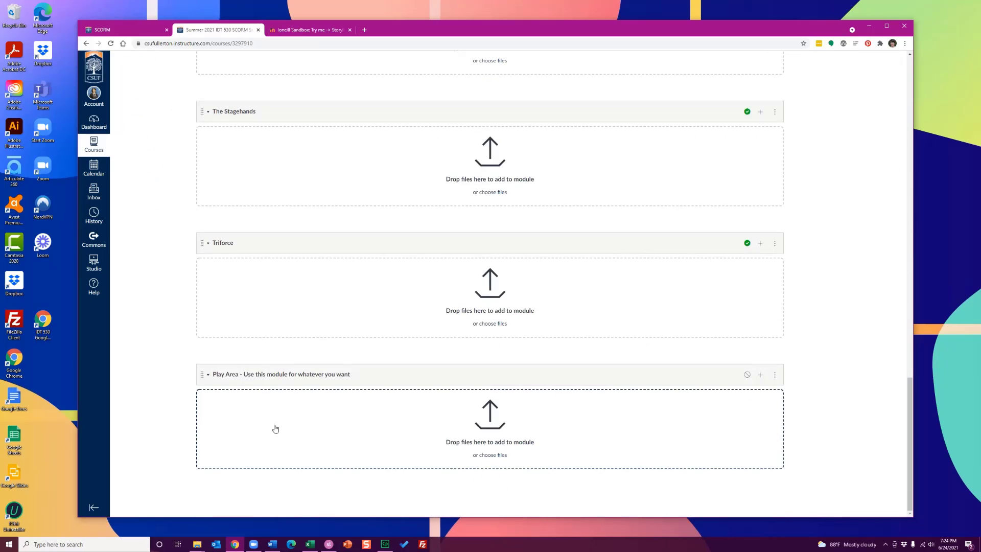
left_click(761, 379)
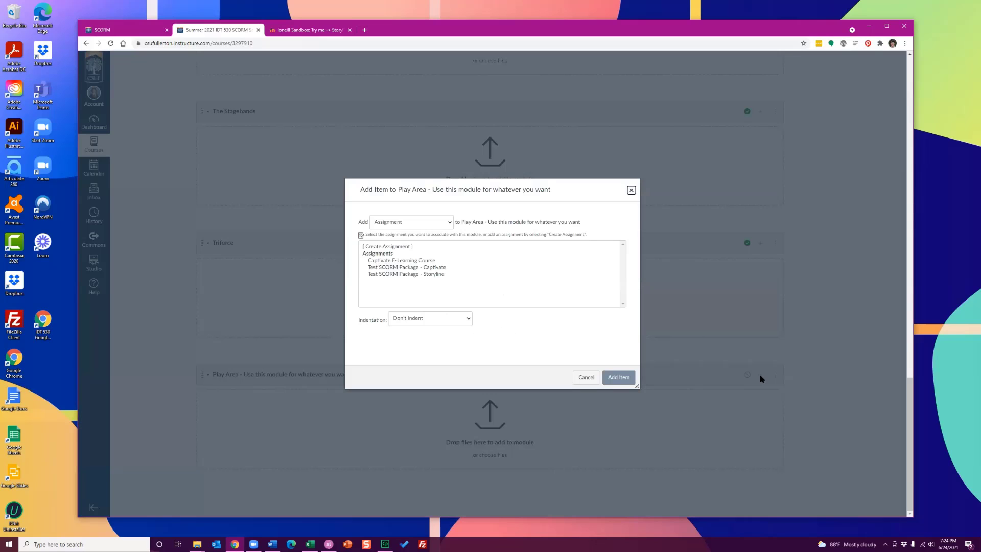
left_click(398, 219)
left_click(397, 210)
left_click(409, 261)
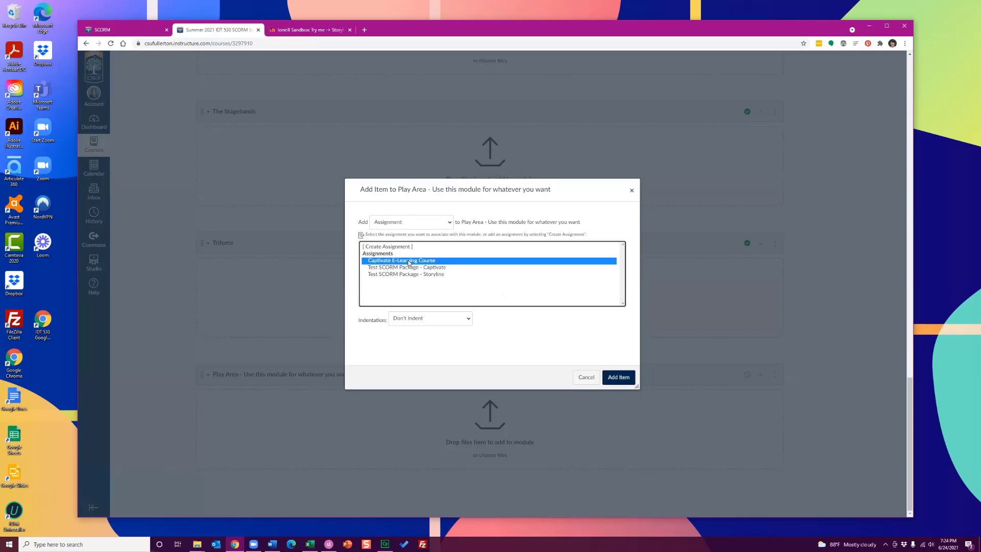
left_click(623, 378)
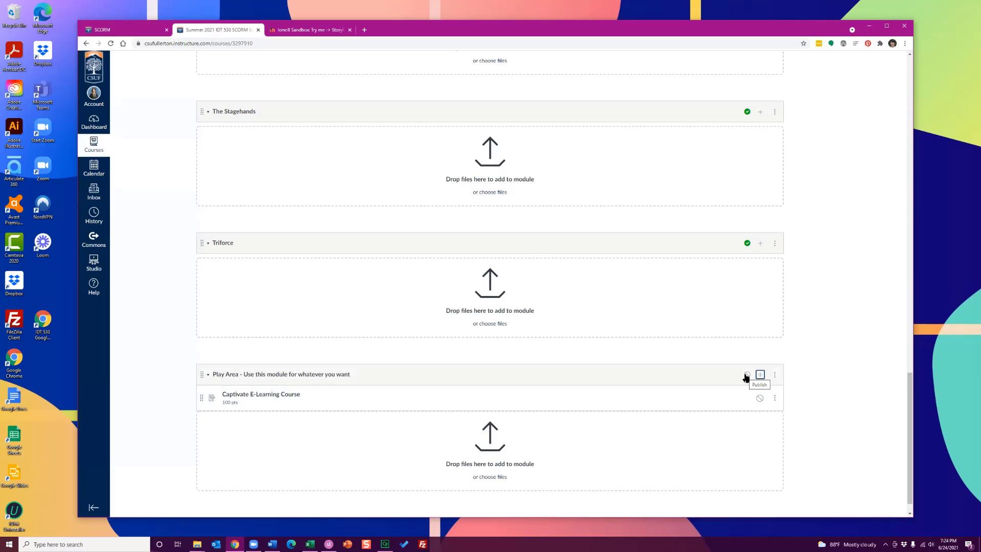
- Publish the Play Area module and its Captivate E-Learning Course assignment
left_click(746, 376)
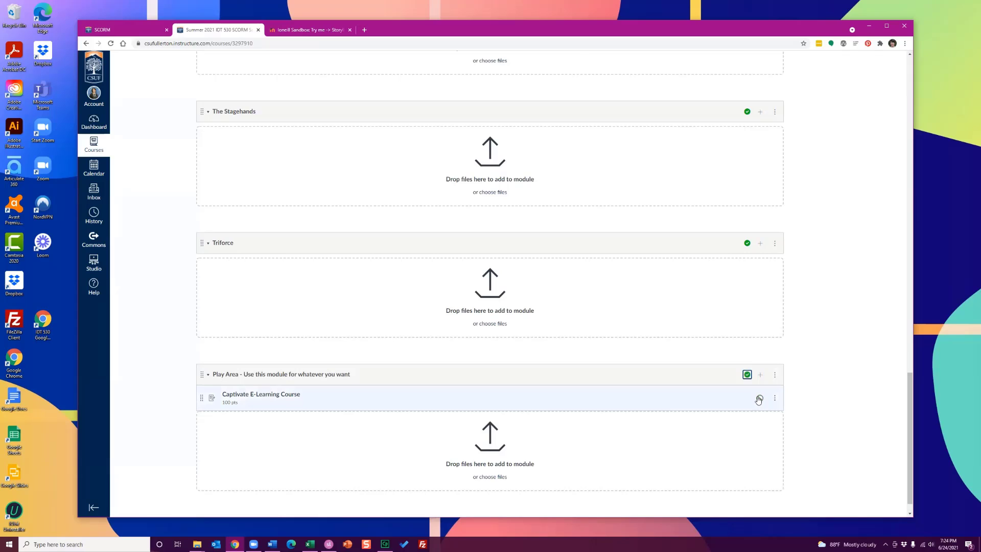
left_click(759, 399)
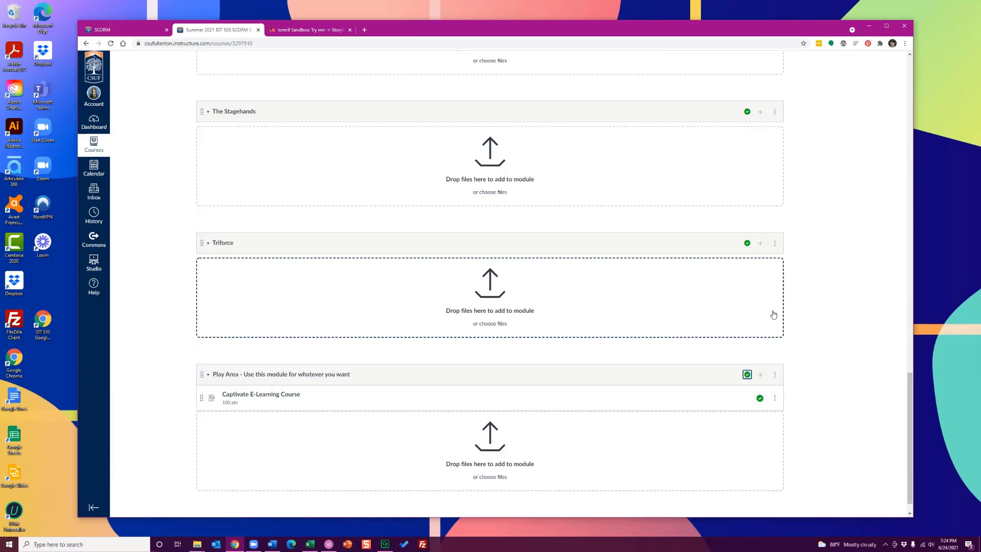
scroll(773, 314, "down", 1)
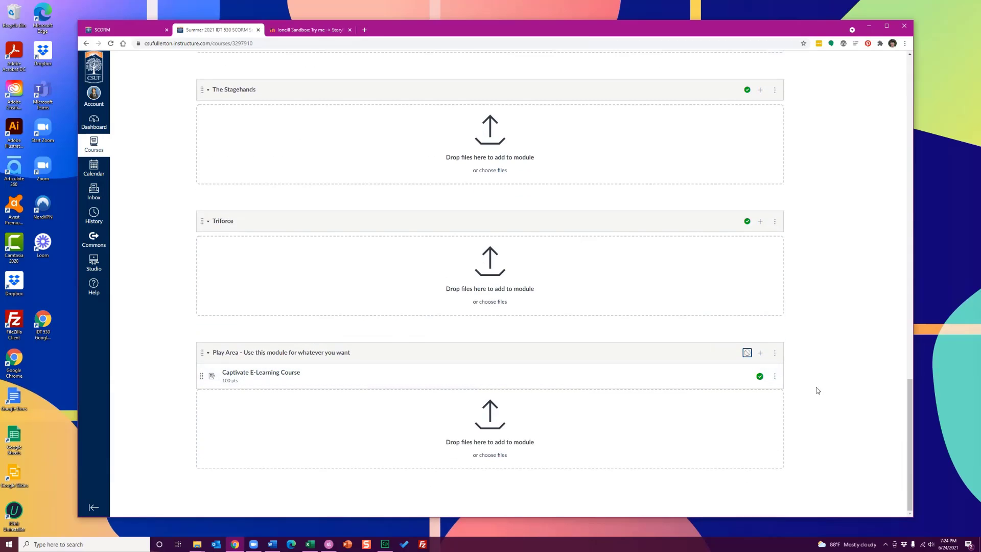
left_click(747, 353)
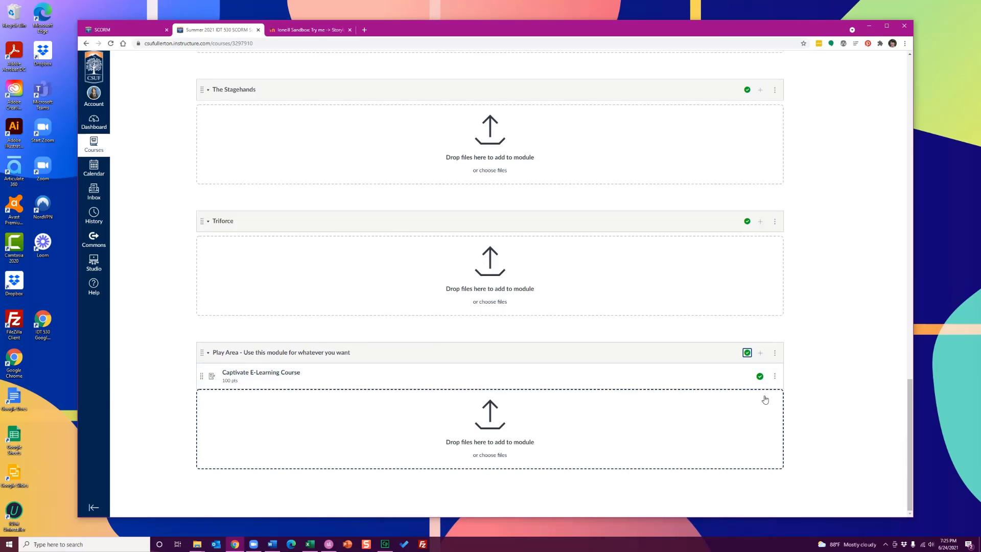
left_click(826, 382)
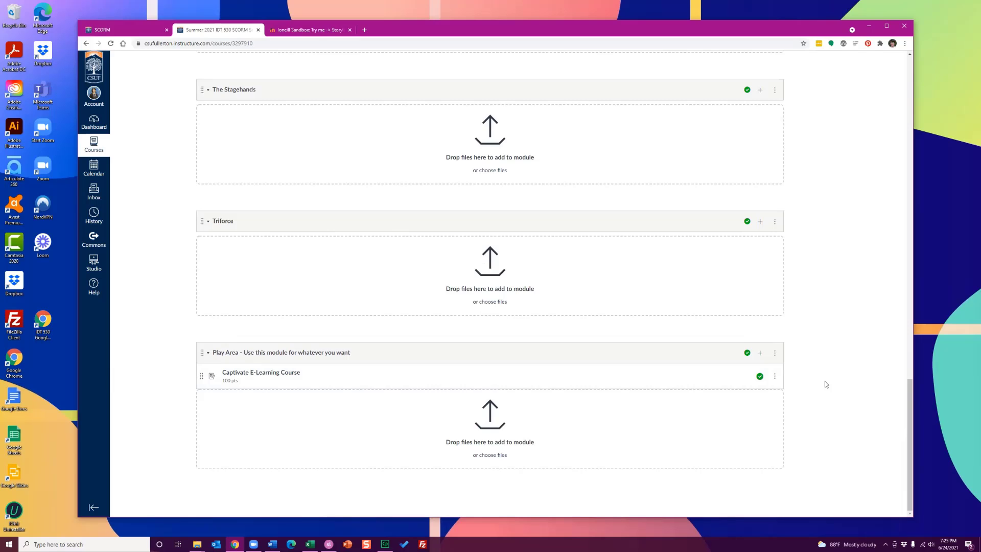
- Switch the course to Student View and open Captivate E-Learning Course in the Play Area module
scroll(826, 384, "up", 1)
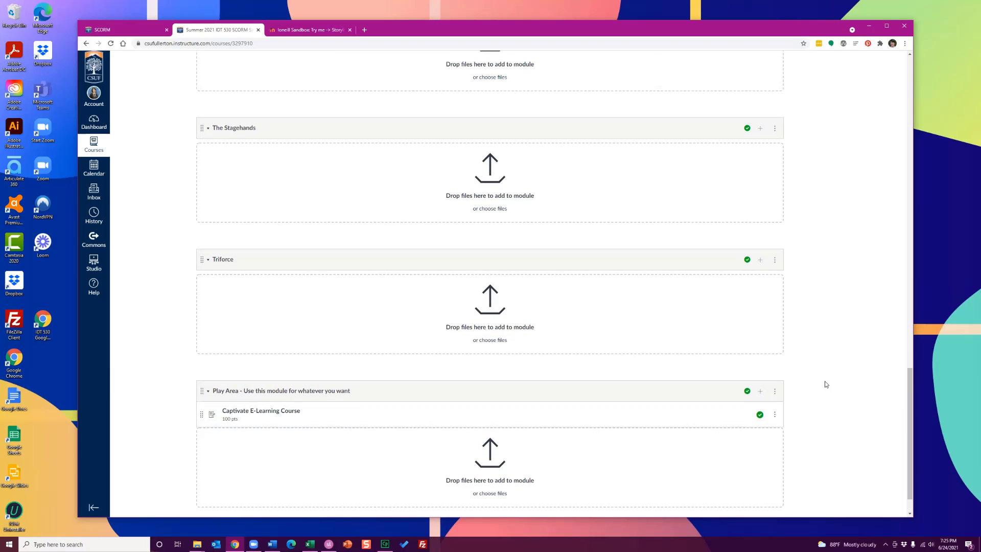
scroll(826, 384, "up", 15)
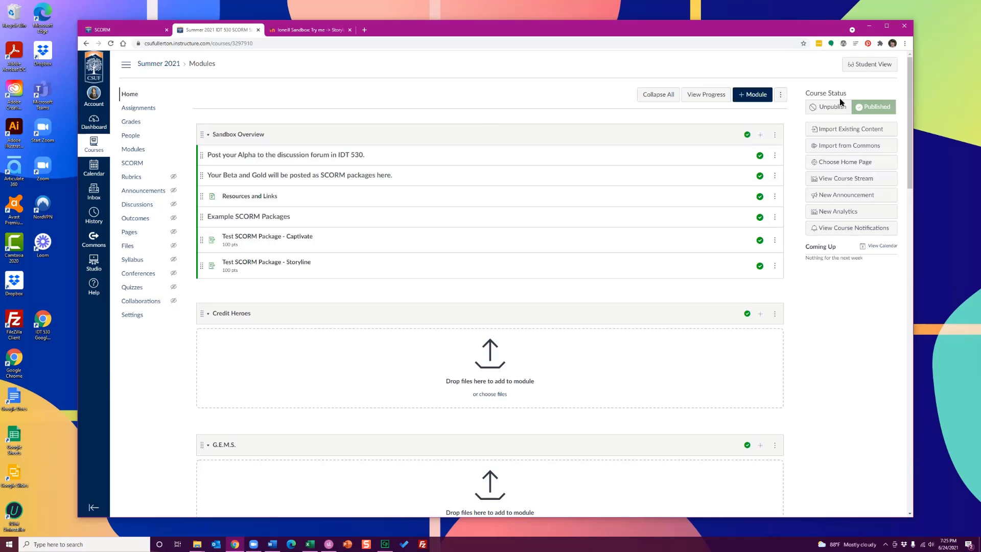
left_click(877, 66)
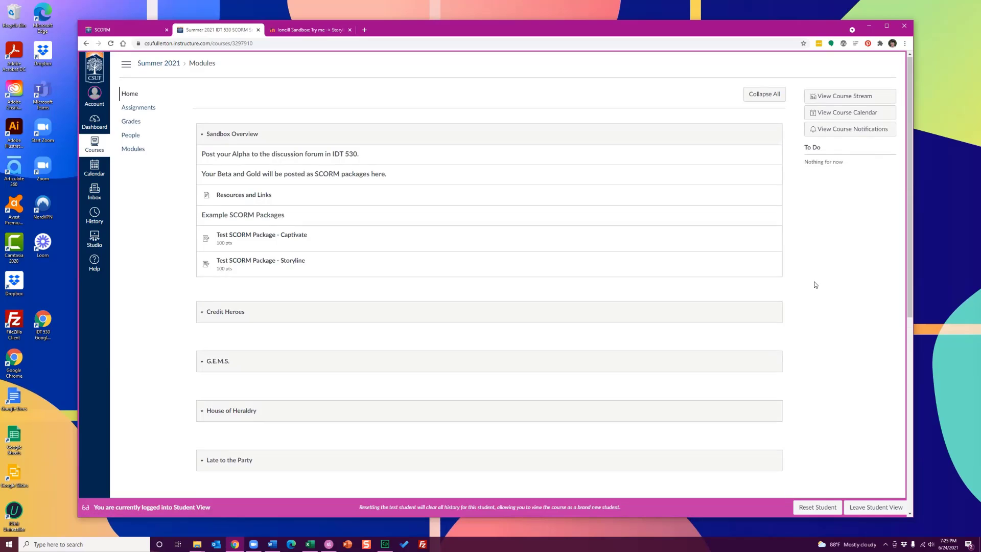
scroll(814, 284, "down", 7)
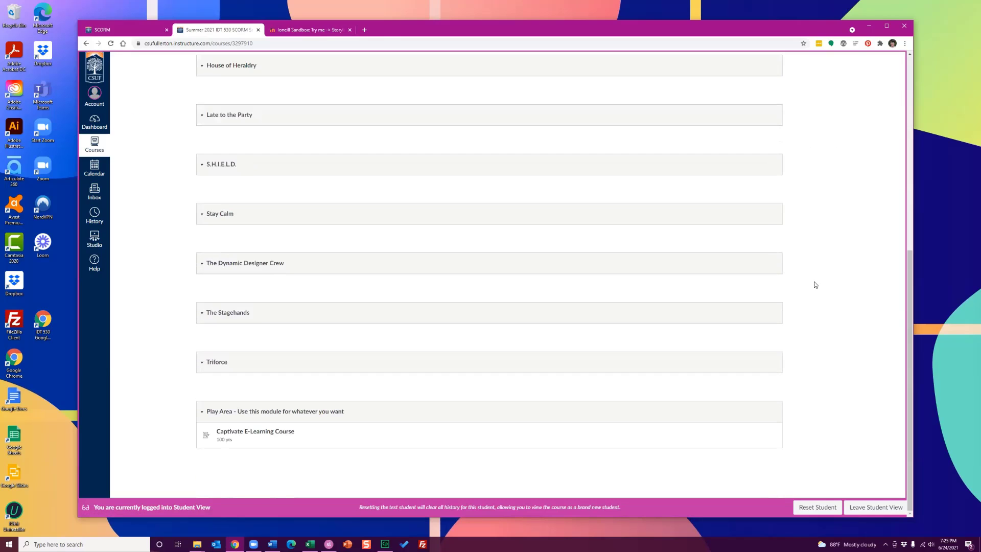
left_click(257, 434)
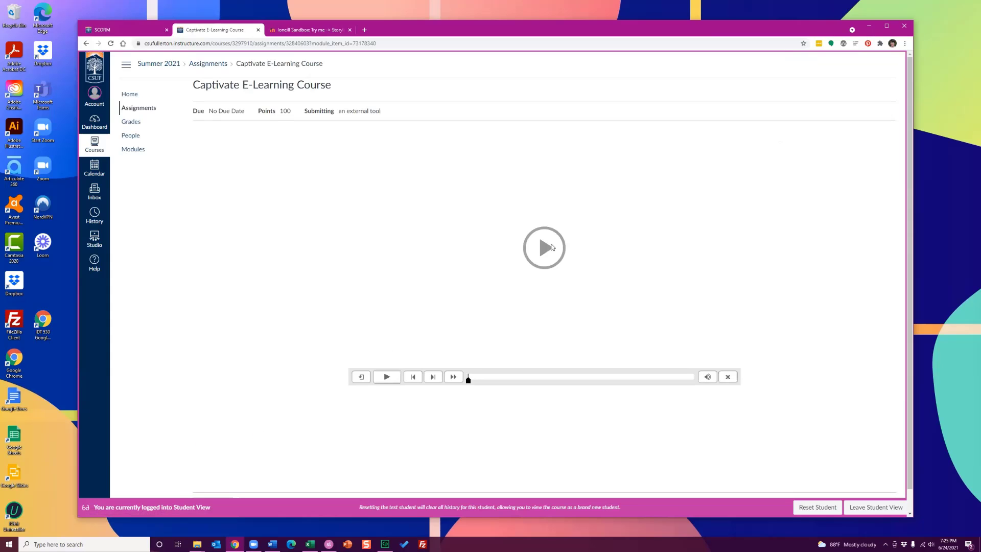
- Start the course, advance to its multiple-choice question and submit the answer C) IDT 530
left_click(542, 253)
left_click(432, 377)
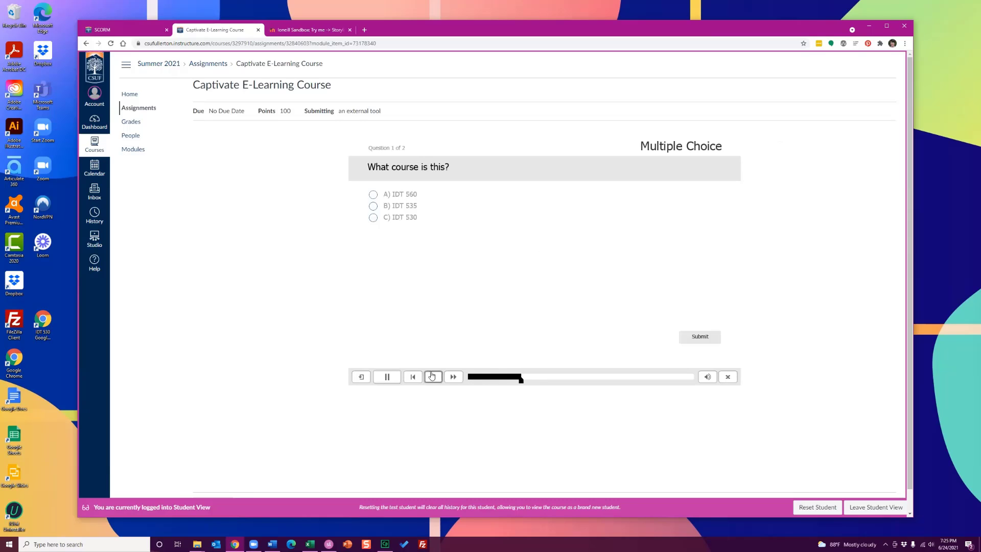
left_click(401, 220)
left_click(697, 337)
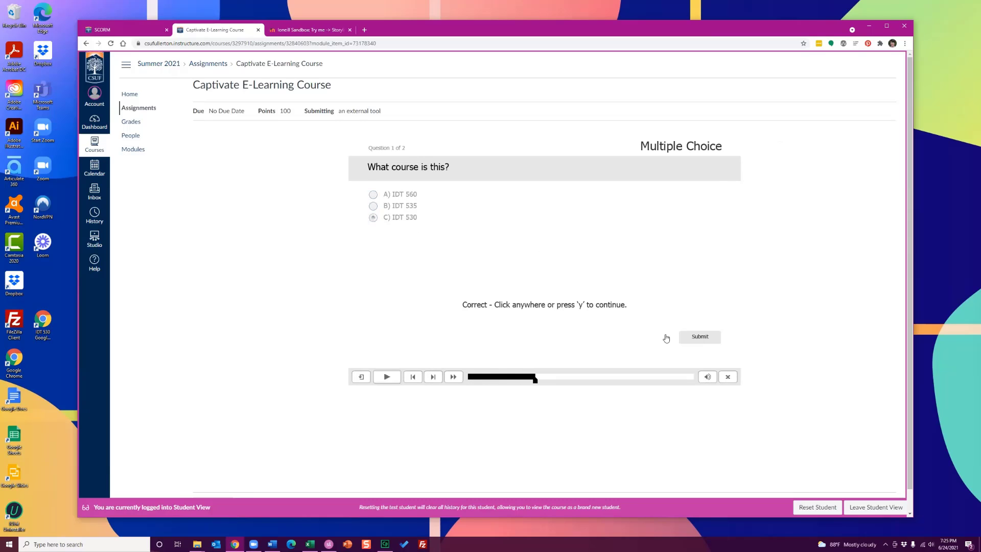
- Advance through the remaining slides to the end of the course and open the test student's grades
left_click(434, 377)
left_click(434, 377)
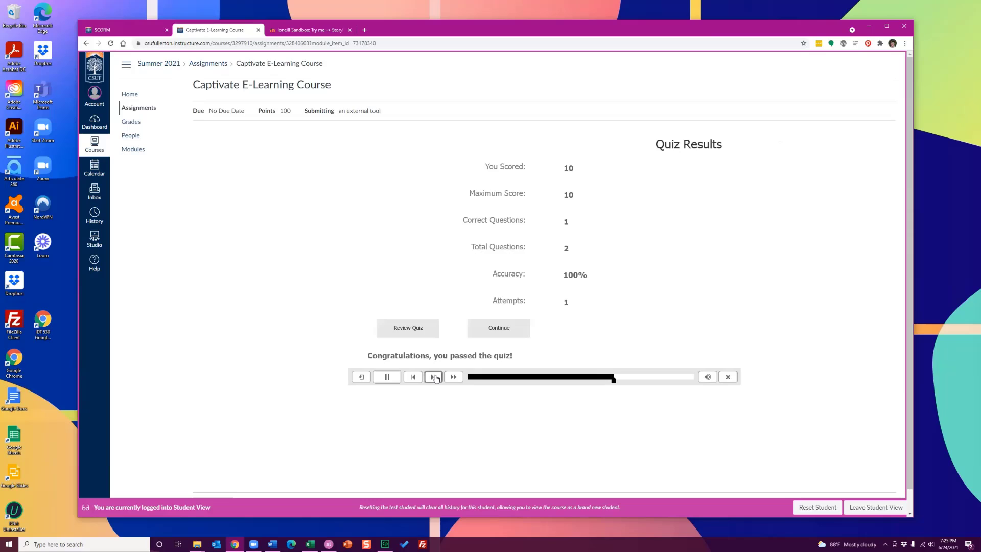
left_click(433, 376)
left_click(542, 264)
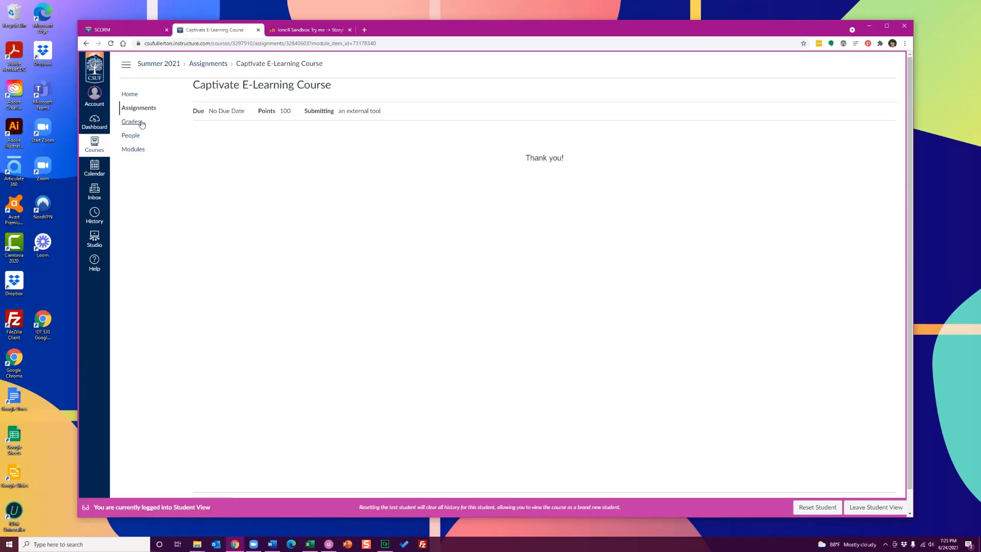
left_click(136, 127)
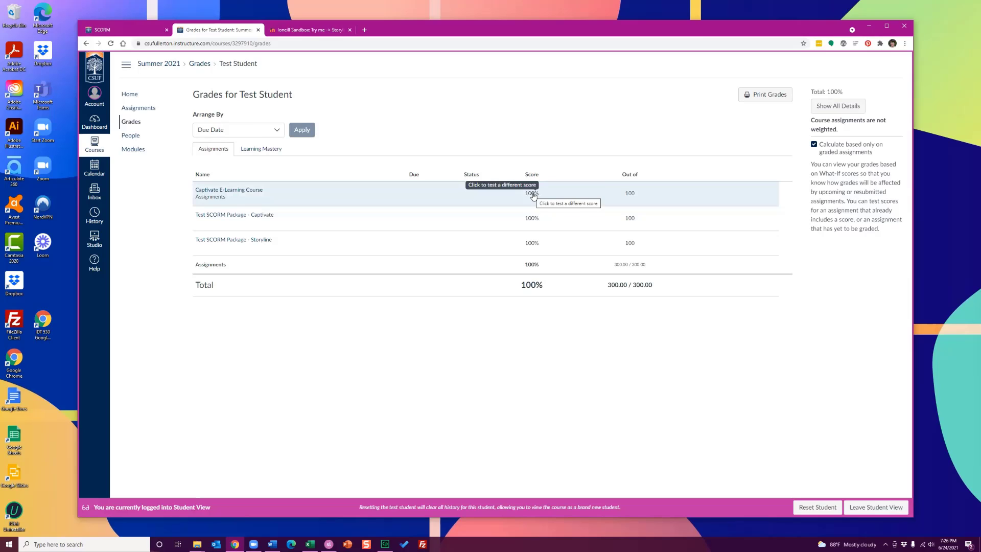
- Open the test student's submission details for Captivate E-Learning Course and leave Student View
left_click_drag(577, 31, 575, 33)
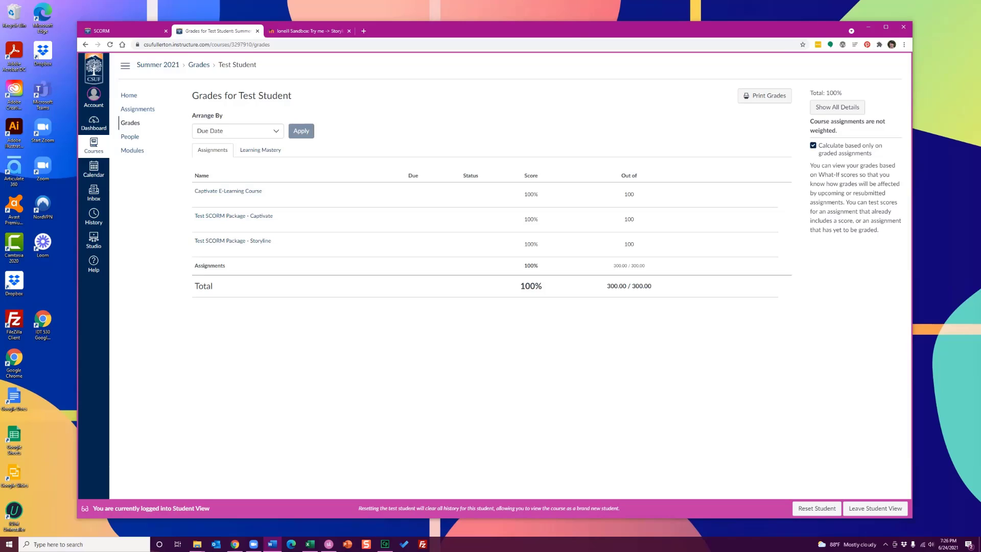
left_click(240, 192)
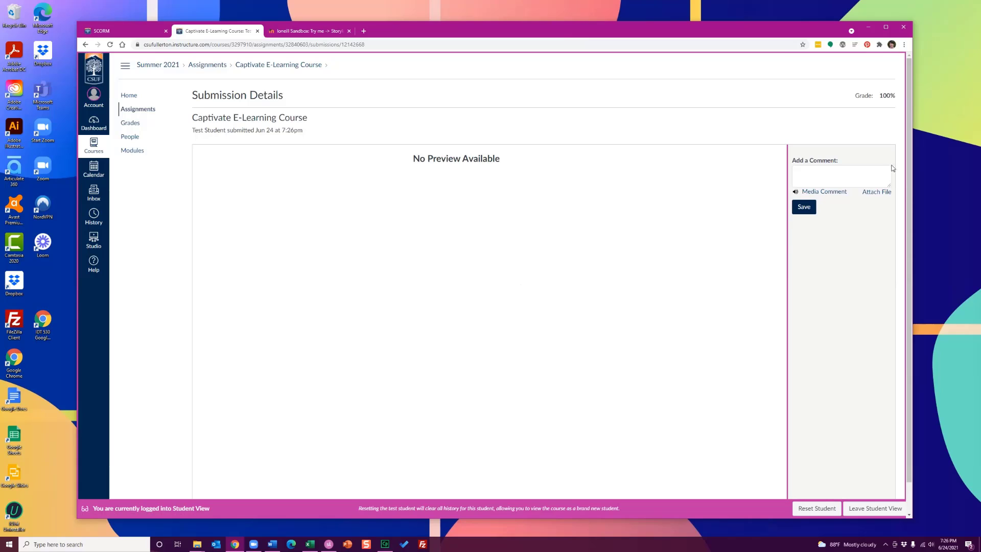
left_click(873, 508)
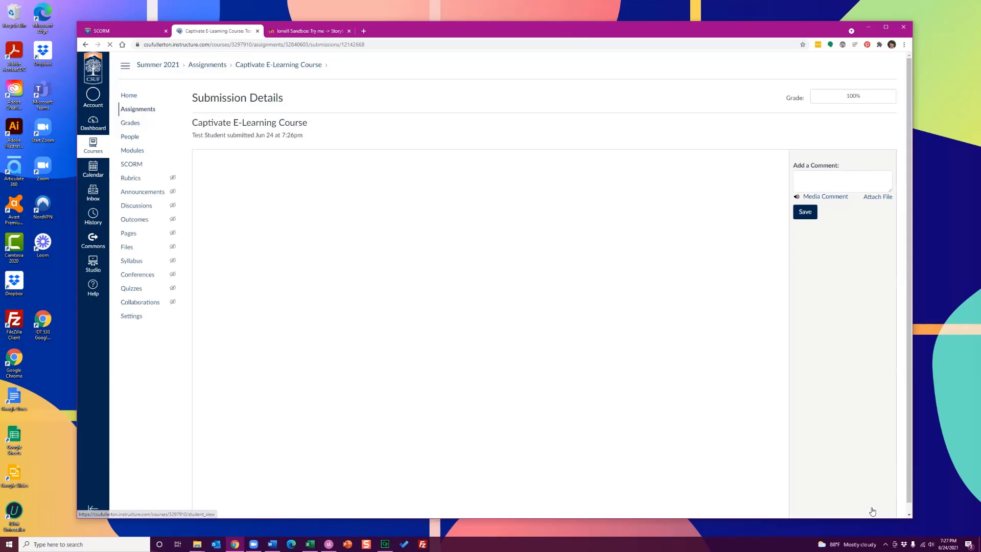
- Open the course gradebook and select the Captivate E-Learning Course assignment to examine its score information
left_click(132, 123)
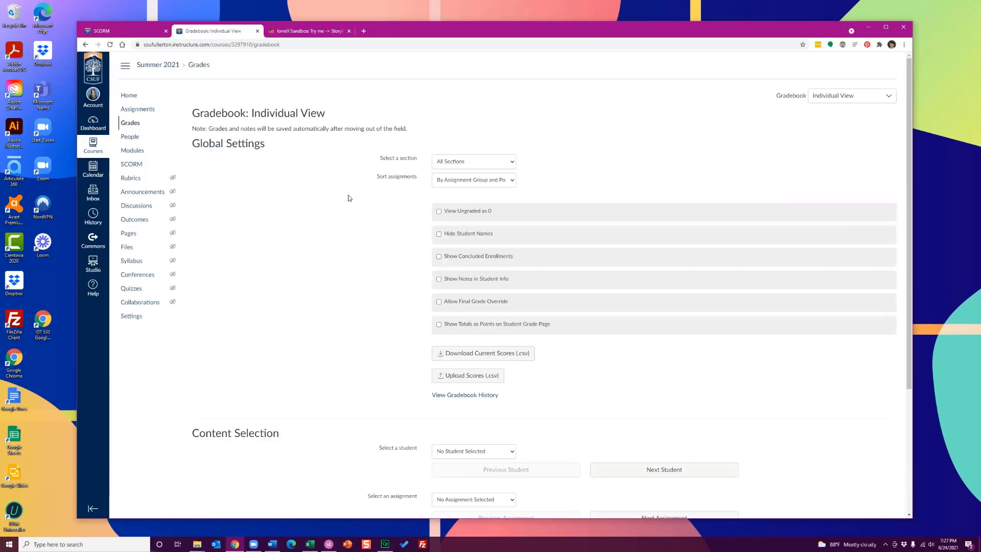
scroll(347, 198, "down", 3)
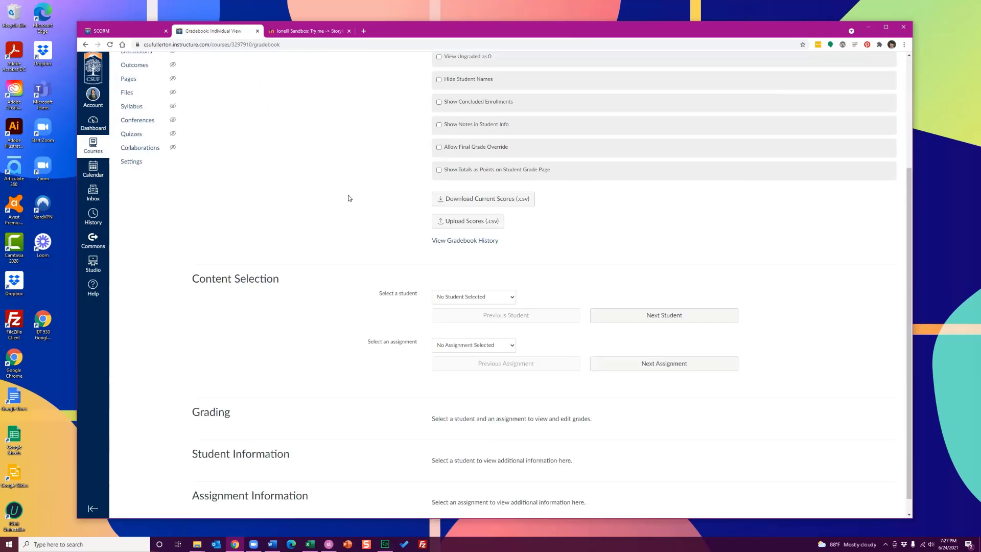
left_click(475, 327)
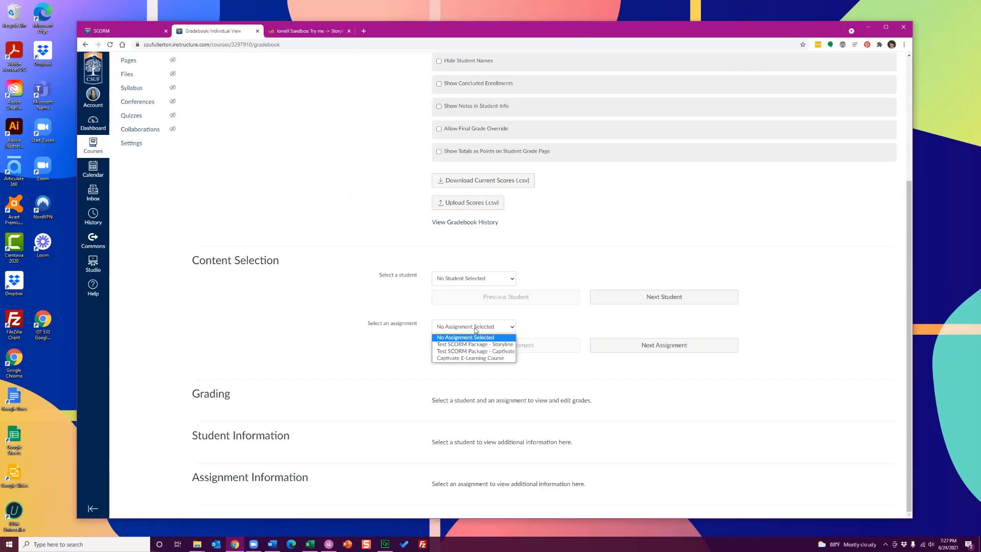
scroll(387, 289, "up", 3)
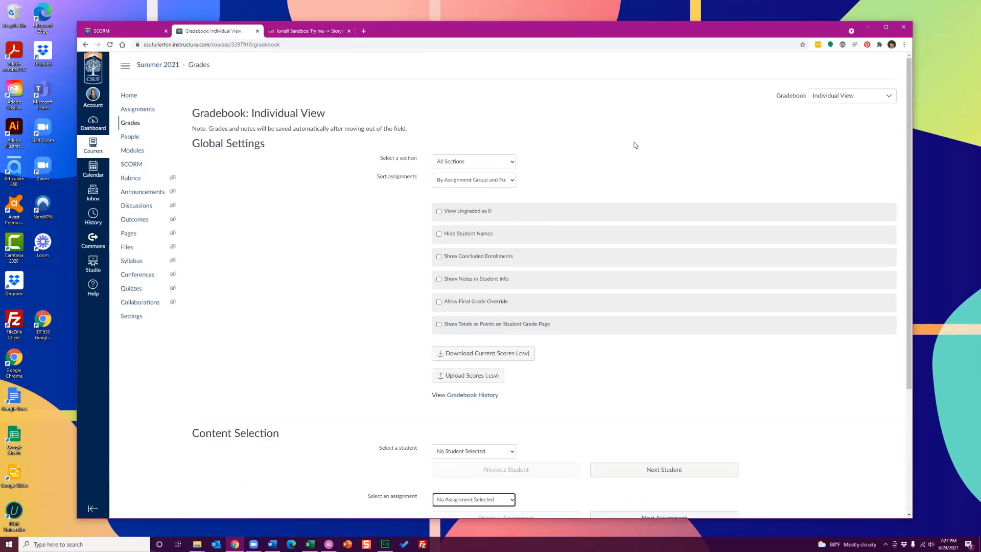
scroll(361, 164, "down", 1)
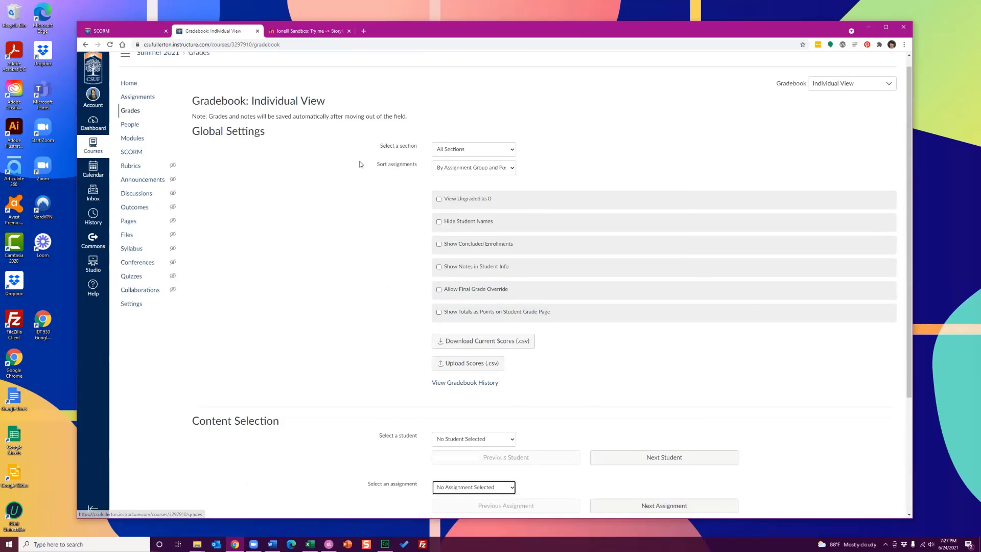
scroll(360, 164, "down", 3)
left_click(468, 327)
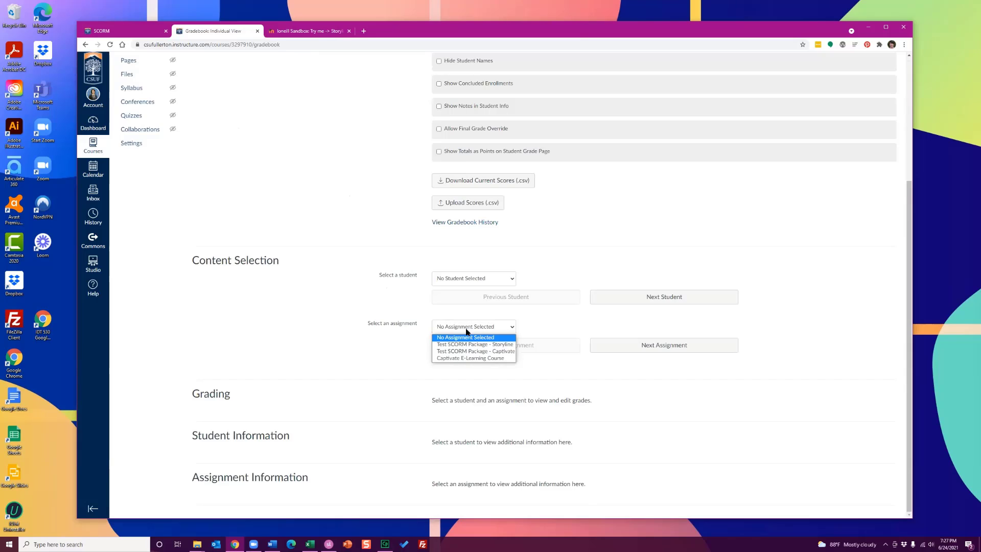
left_click(466, 359)
scroll(359, 302, "down", 4)
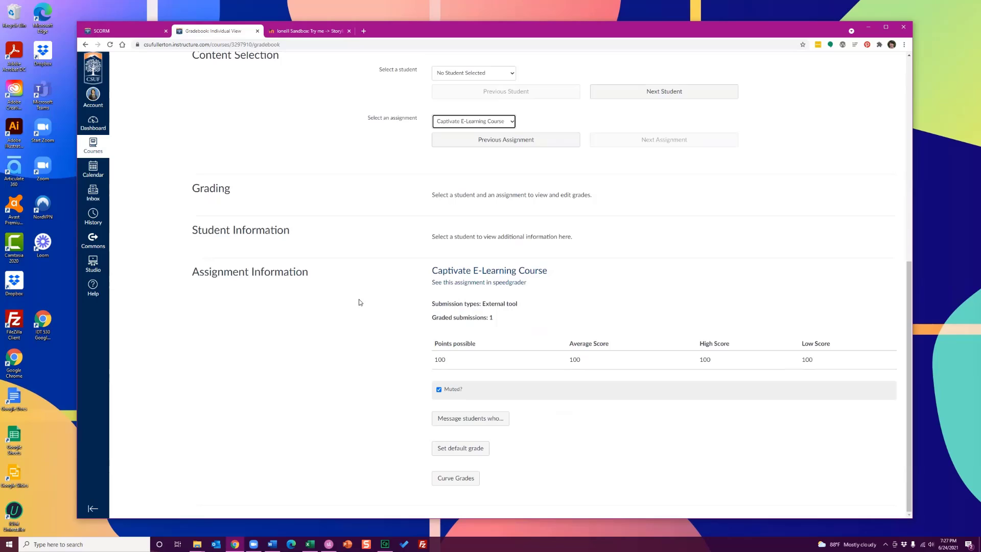
left_click(506, 73)
left_click(413, 84)
- Open the Captivate E-Learning Course assignment page, view its SpeedGrader and return to the assignment
left_click(475, 271)
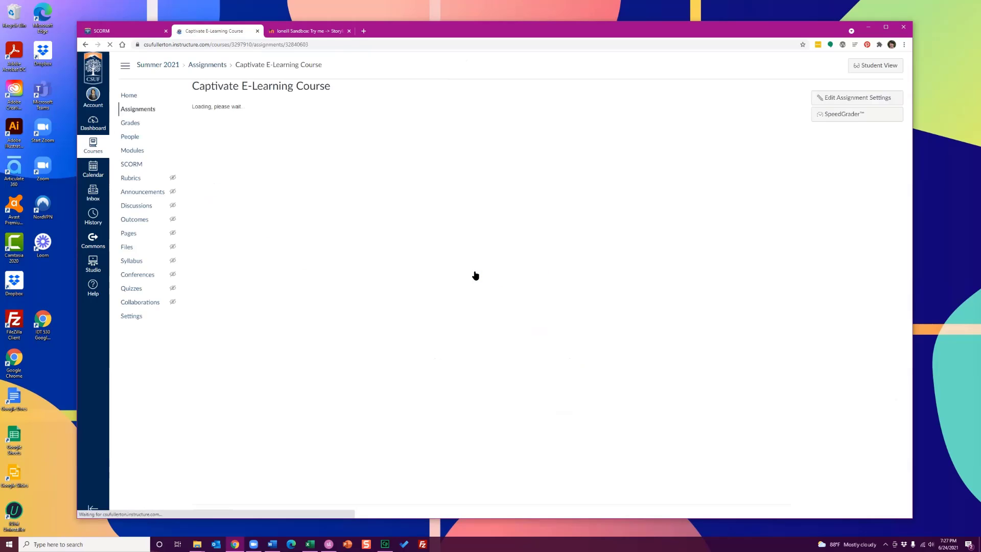
left_click(860, 117)
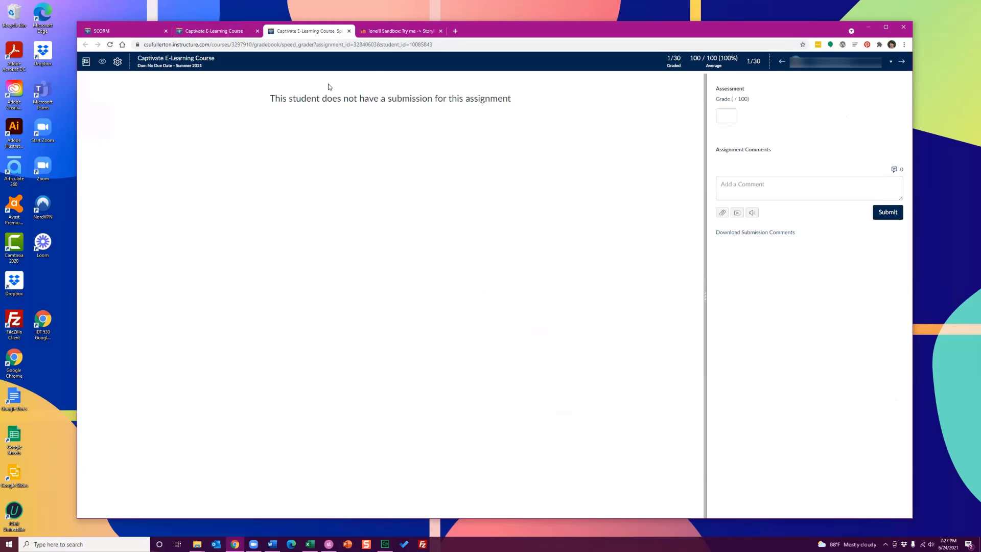
left_click(349, 30)
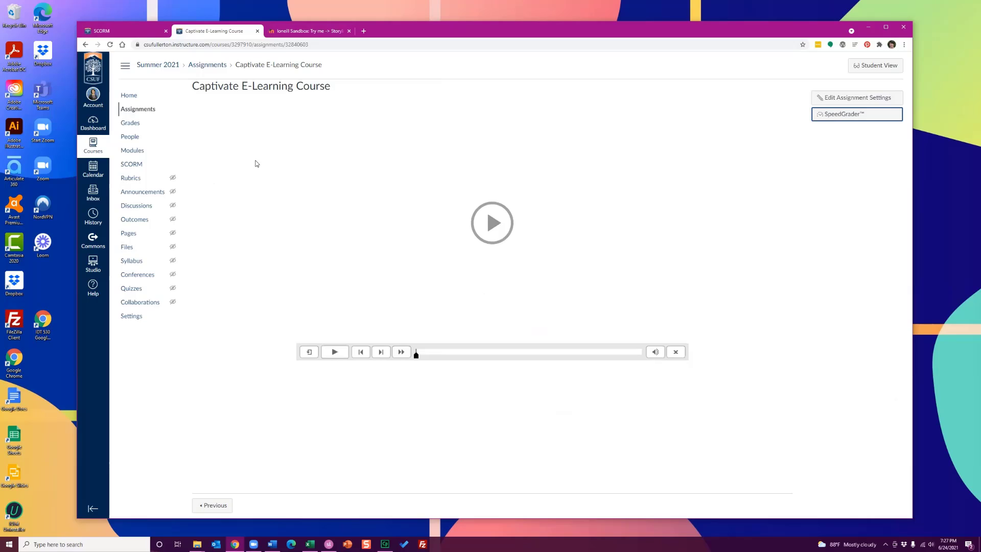
left_click(86, 45)
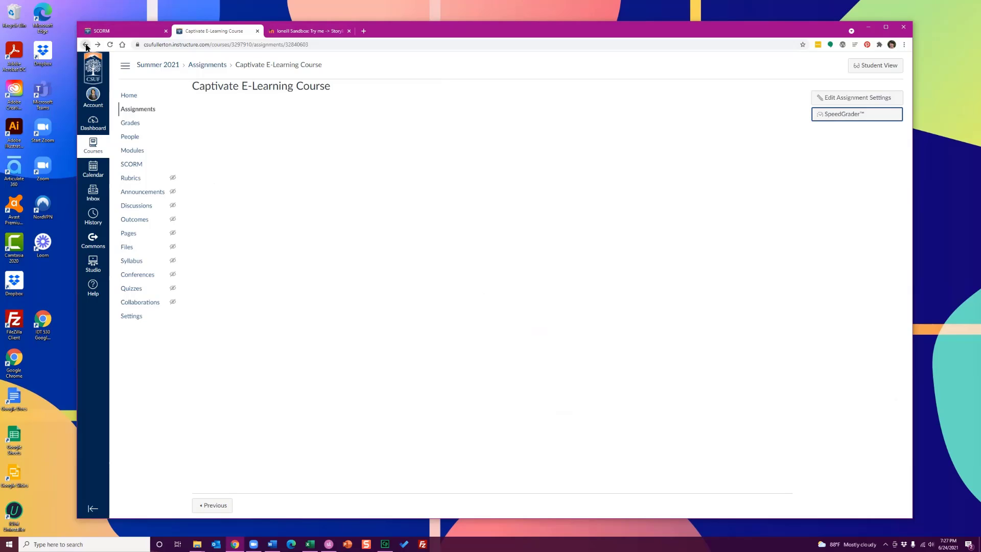
left_click(86, 45)
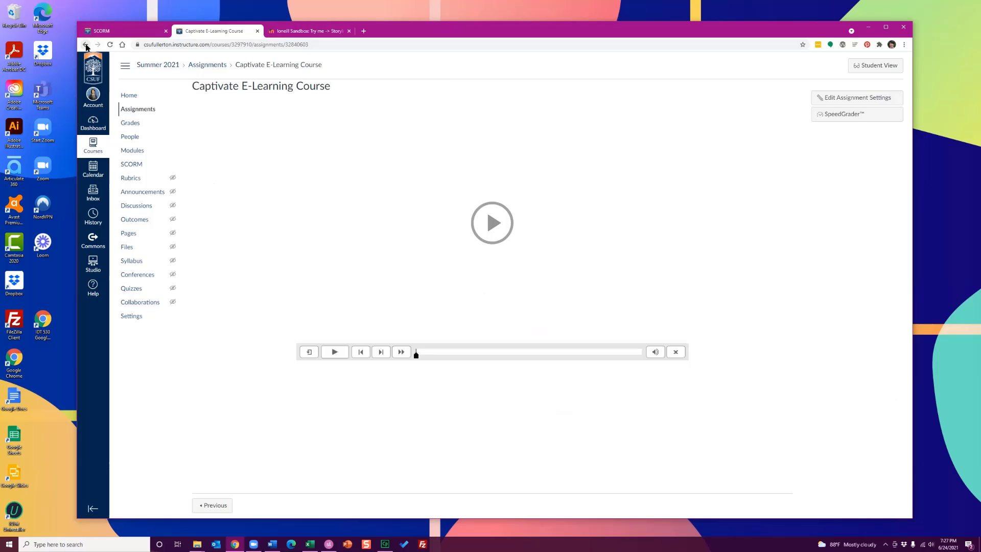
- Remove the Captivate E-Learning Course item from the Play Area module on the course home page
left_click(134, 98)
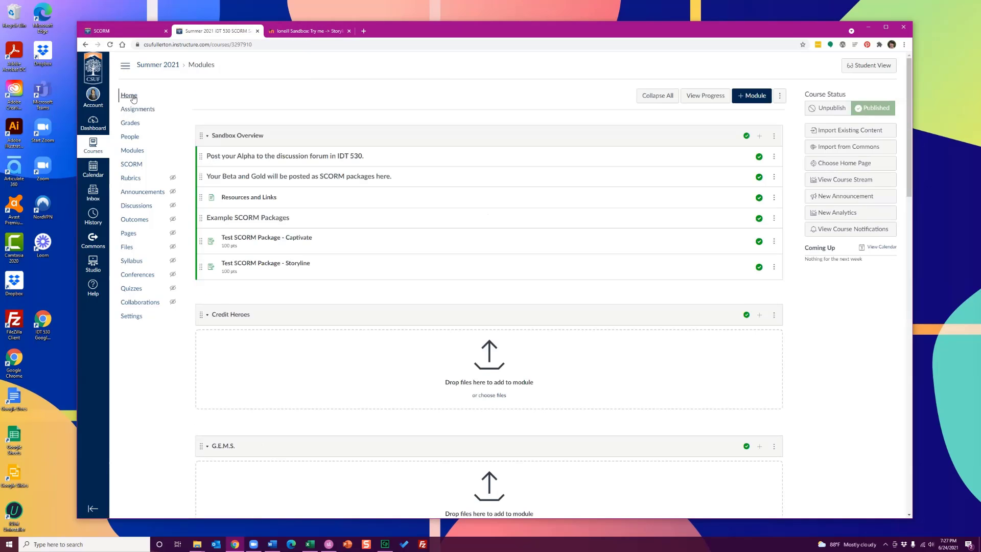
left_click(135, 166)
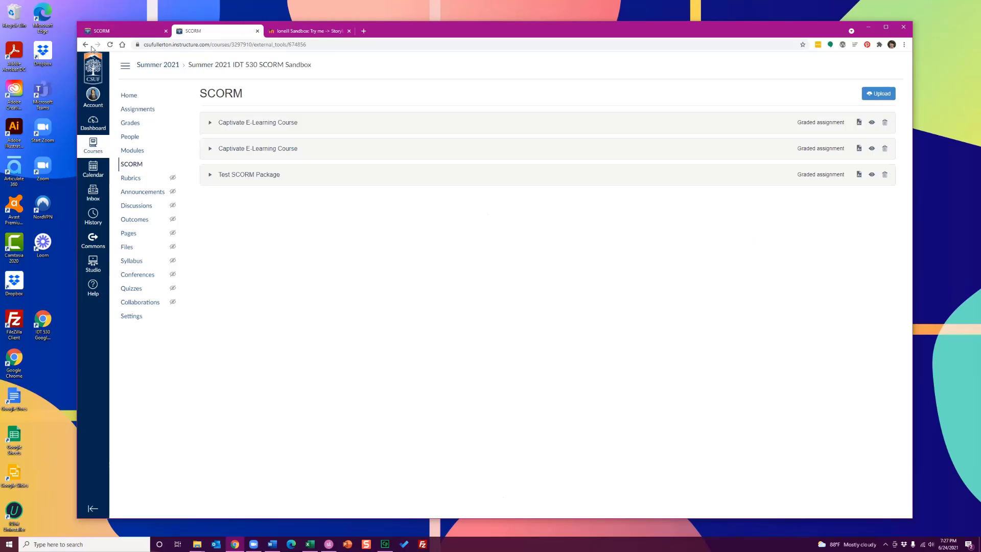
left_click(129, 96)
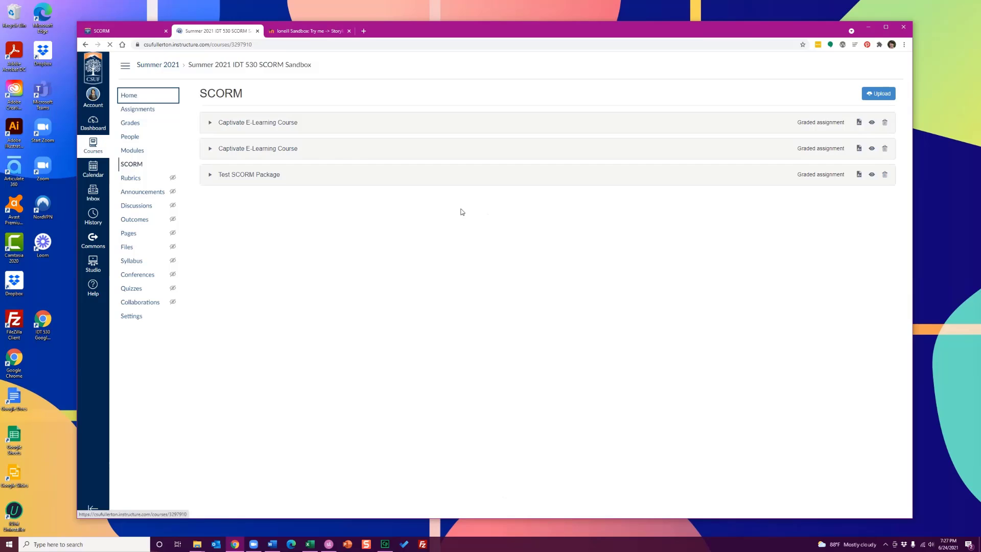
scroll(462, 212, "down", 15)
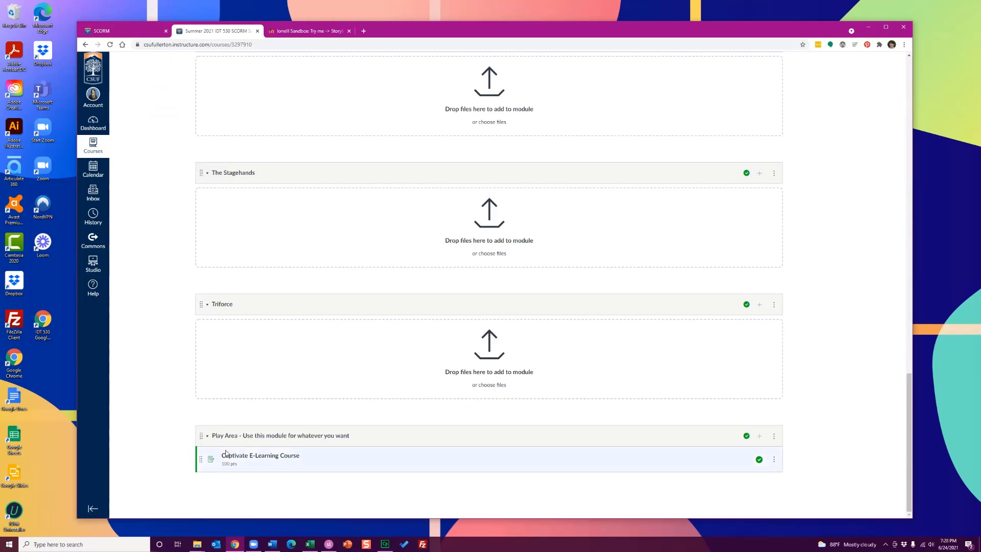
left_click(774, 459)
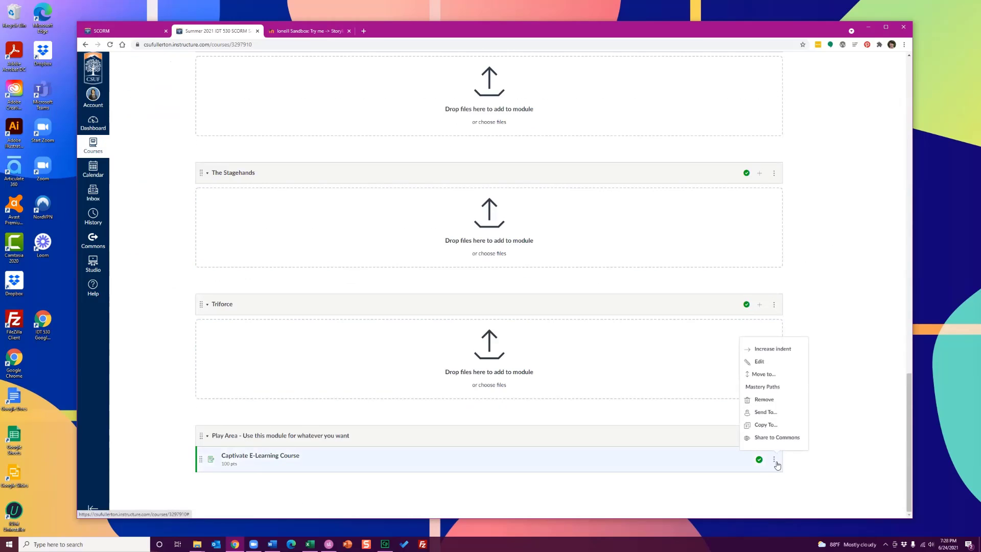
left_click(777, 399)
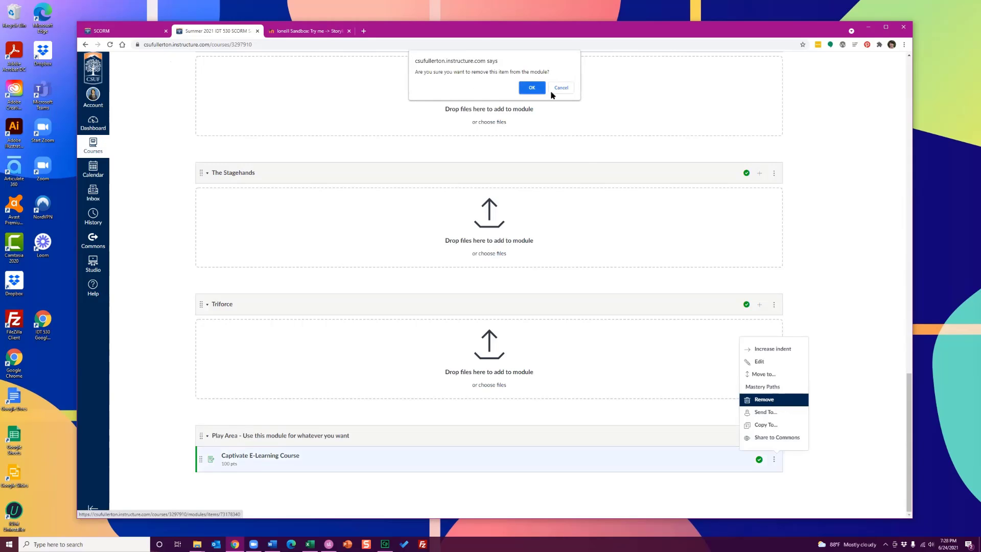
left_click(531, 91)
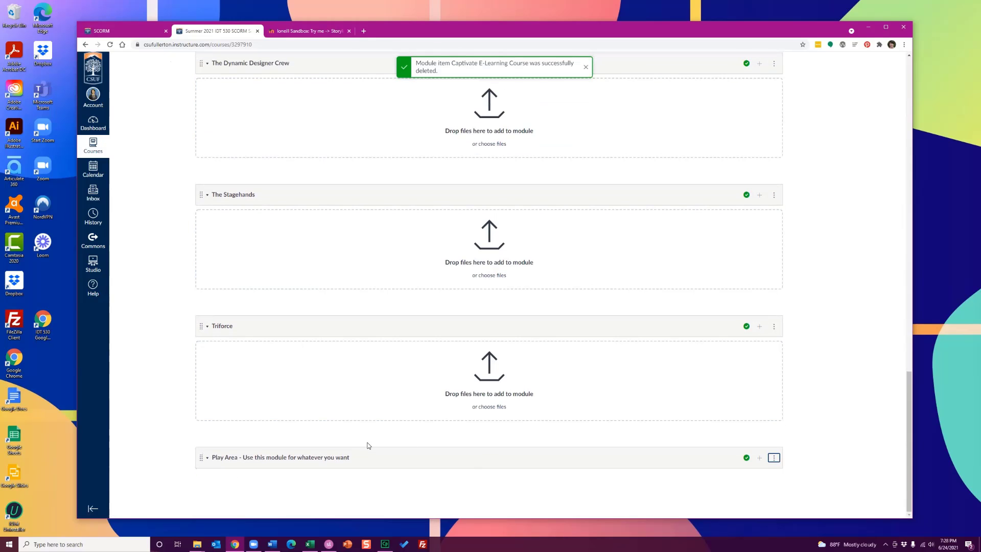
- Delete the first of the two Captivate E-Learning Course packages from the course's SCORM list
scroll(345, 462, "up", 10)
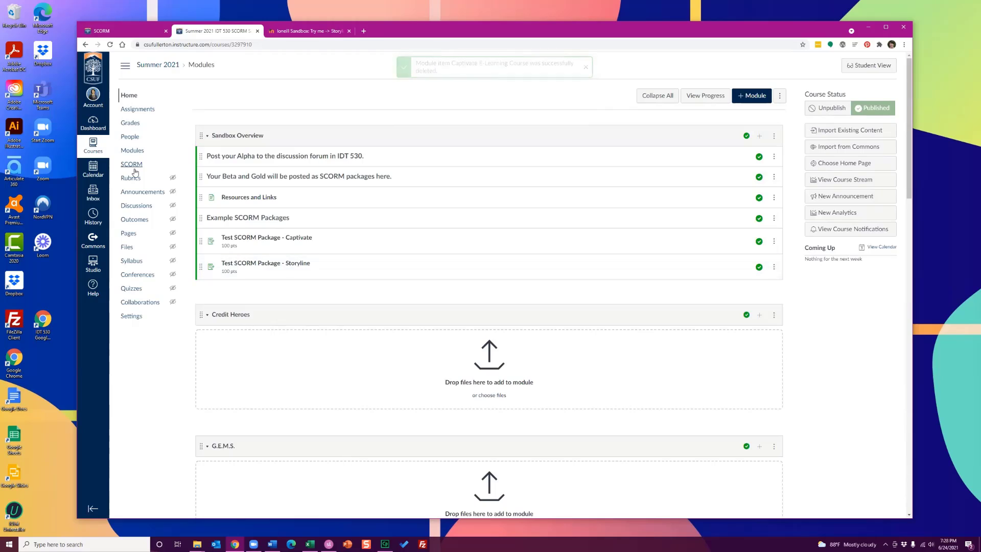
left_click(132, 164)
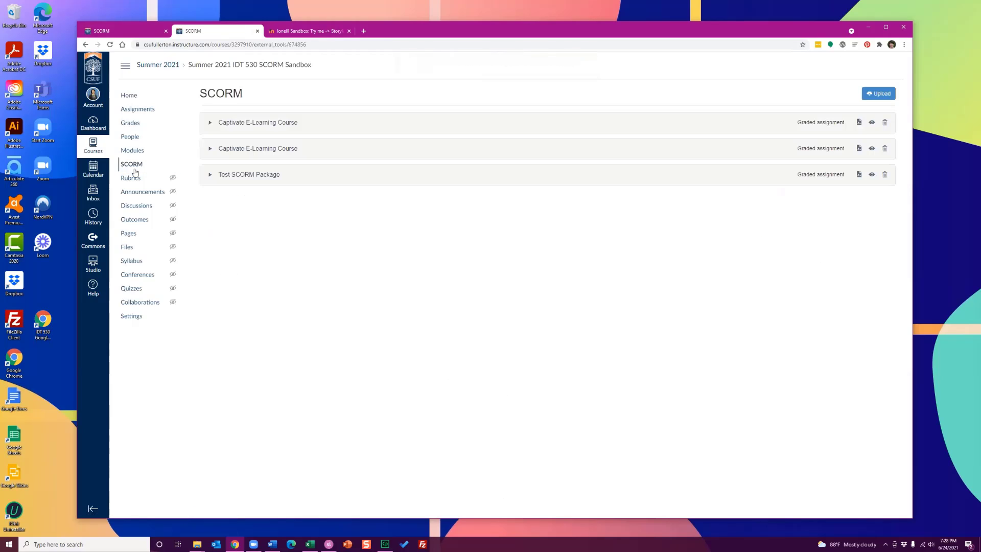
left_click(885, 124)
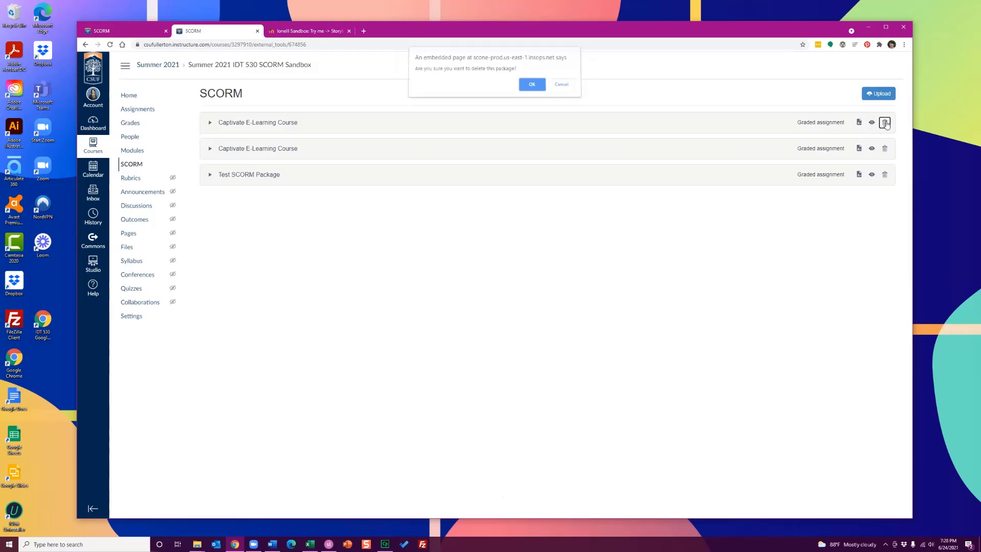
left_click(532, 88)
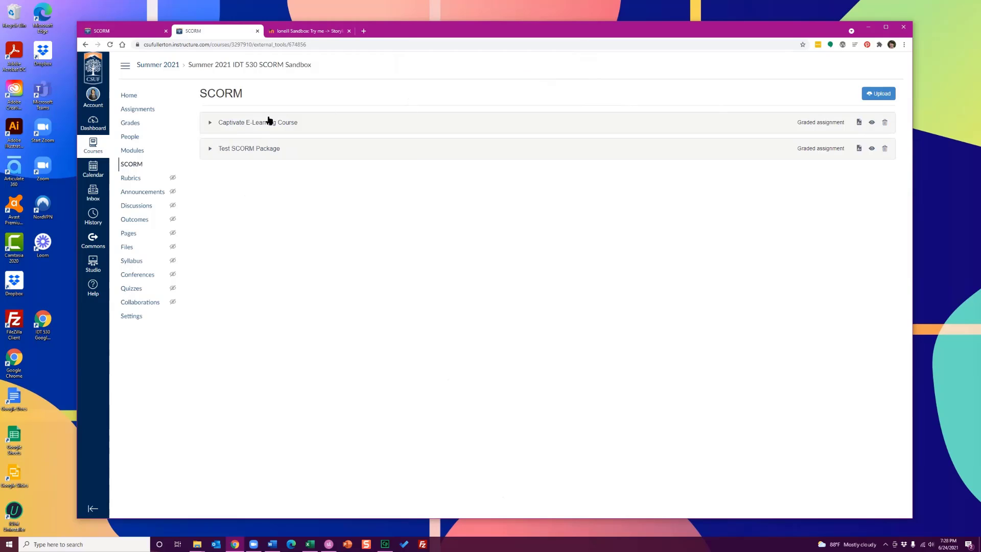
left_click(878, 93)
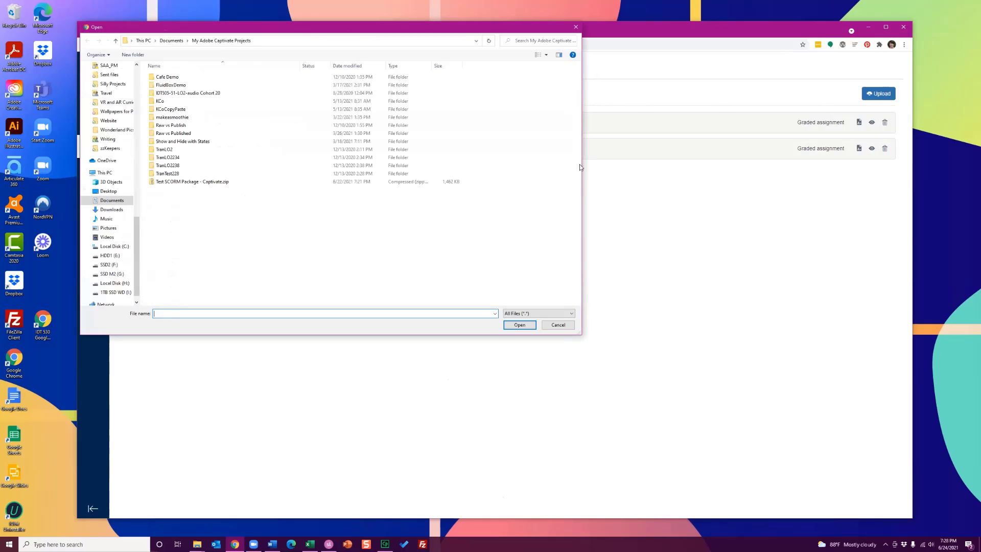
left_click(569, 327)
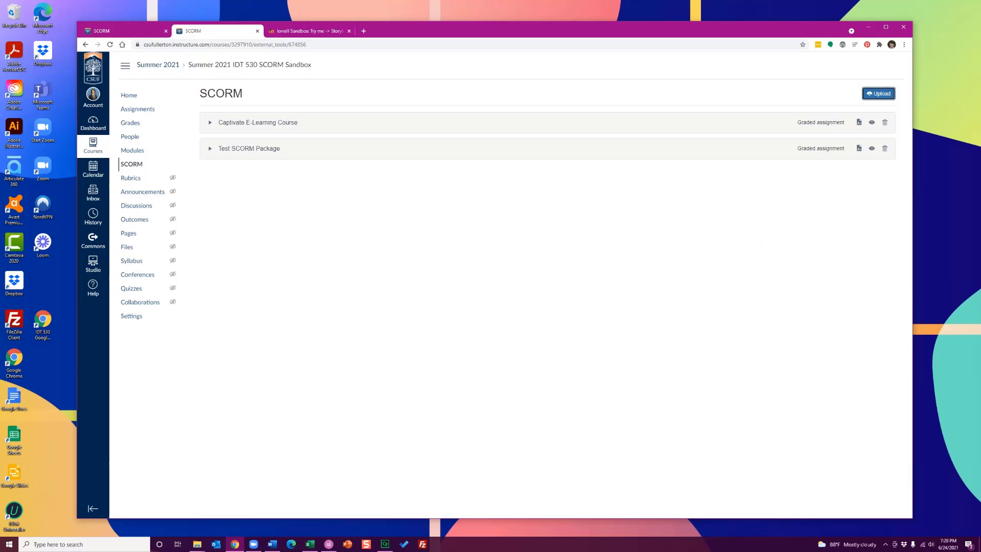
key("XF86AudioRaiseVolume")
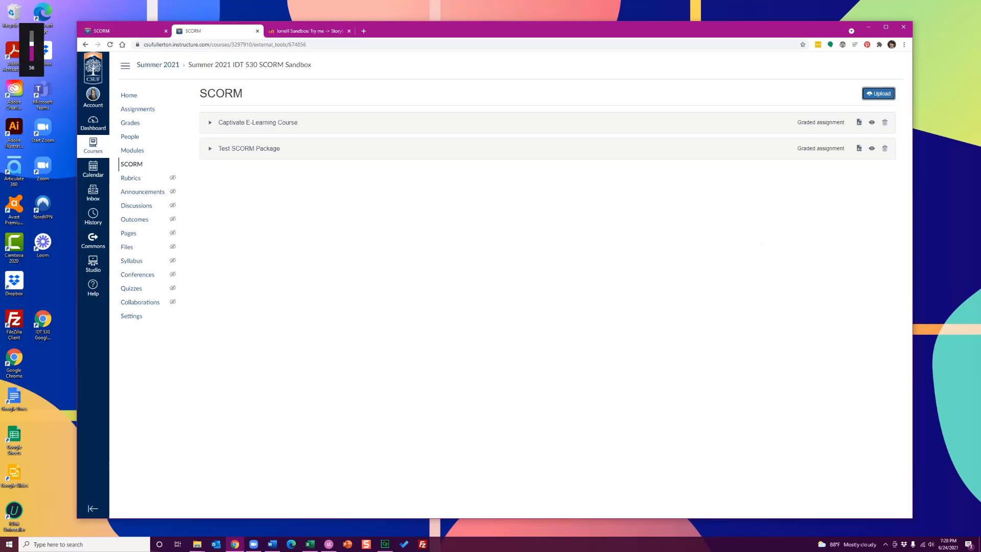
key("XF86AudioLowerVolume")
key("XF86AudioLowerVolume")
key("XF86AudioLowerVolume")
key("XF86AudioLowerVolume")
key("XF86AudioLowerVolume")
key("XF86AudioLowerVolume")
key("XF86AudioLowerVolume")
key("XF86AudioLowerVolume")
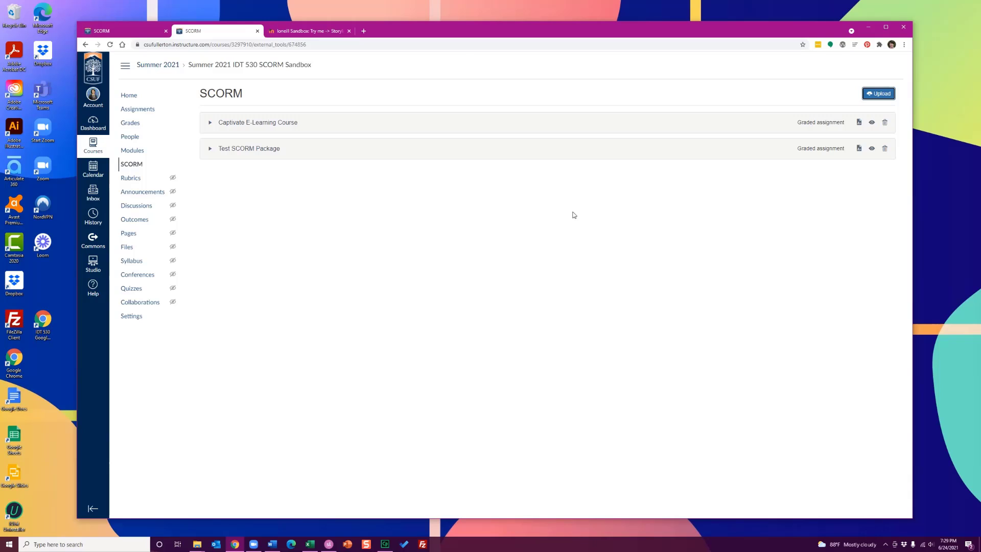
- Prefix the Test SCORM Package - Captivate assignment's title with the owner's first name and "Object -", save it and return to the SCORM list
left_click(860, 123)
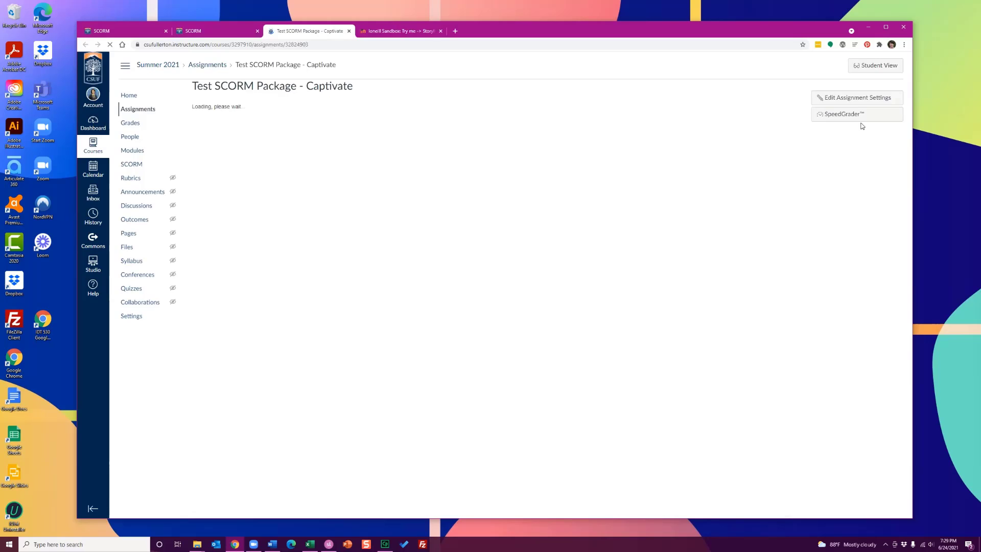
left_click(852, 99)
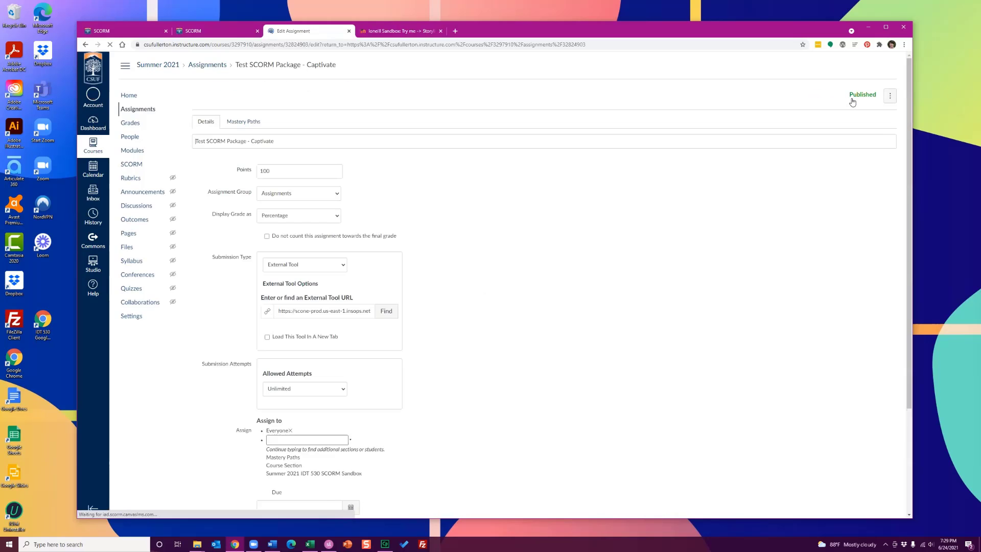
triple_click(236, 143)
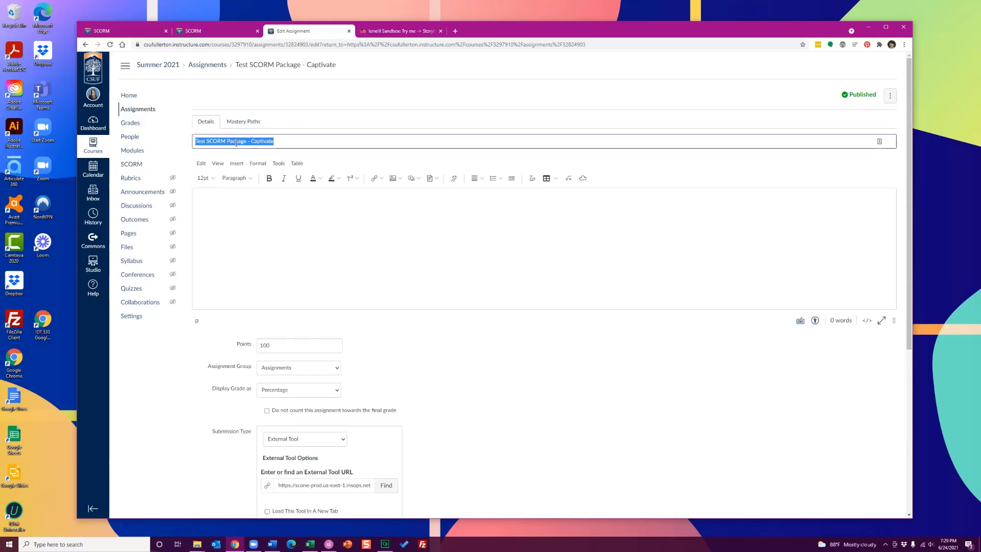
key("Left")
type("Lindsay's Object")
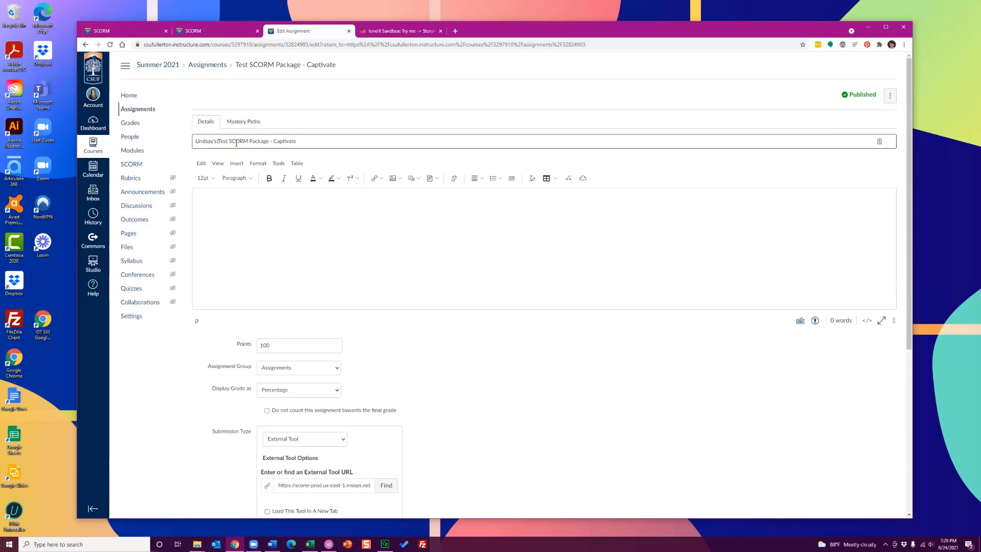
scroll(523, 328, "down", 5)
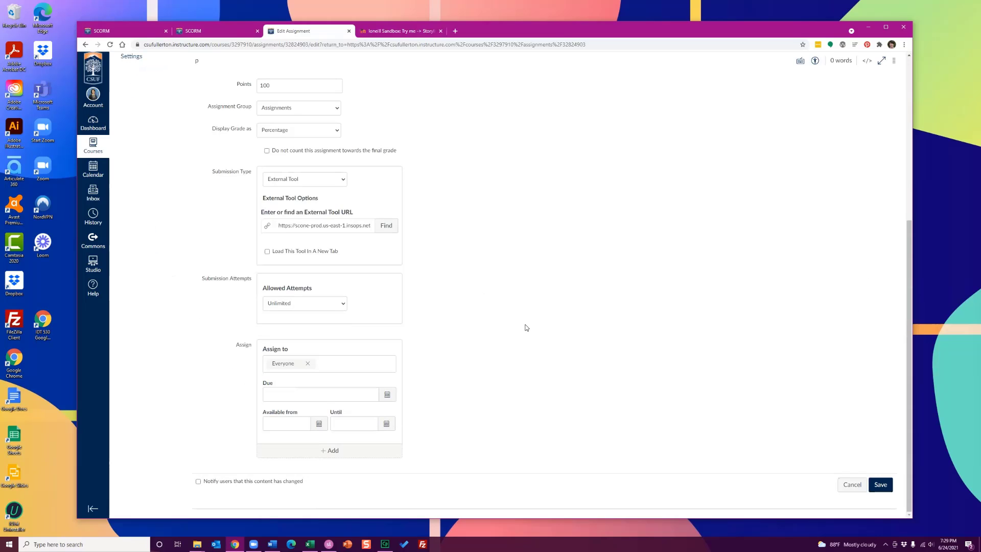
left_click(875, 485)
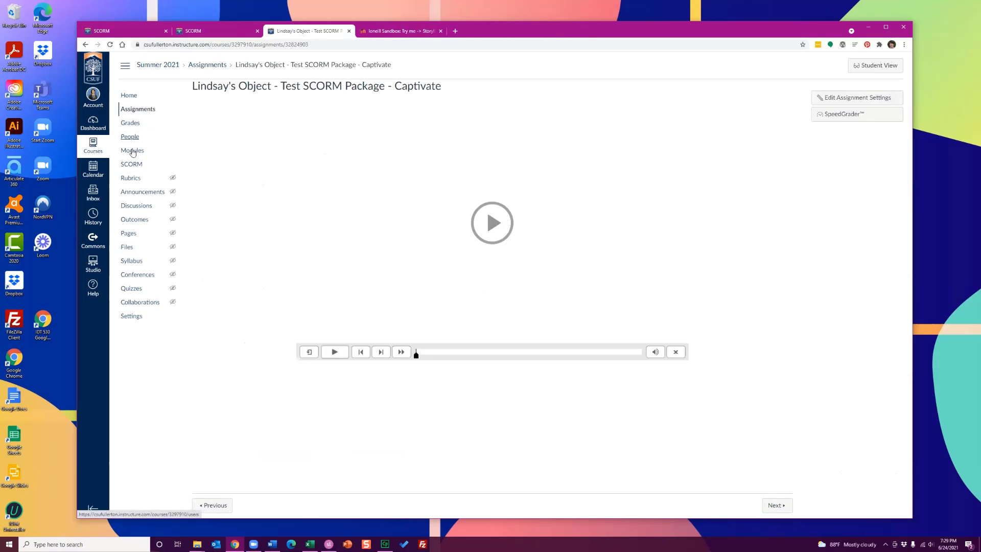
left_click(133, 167)
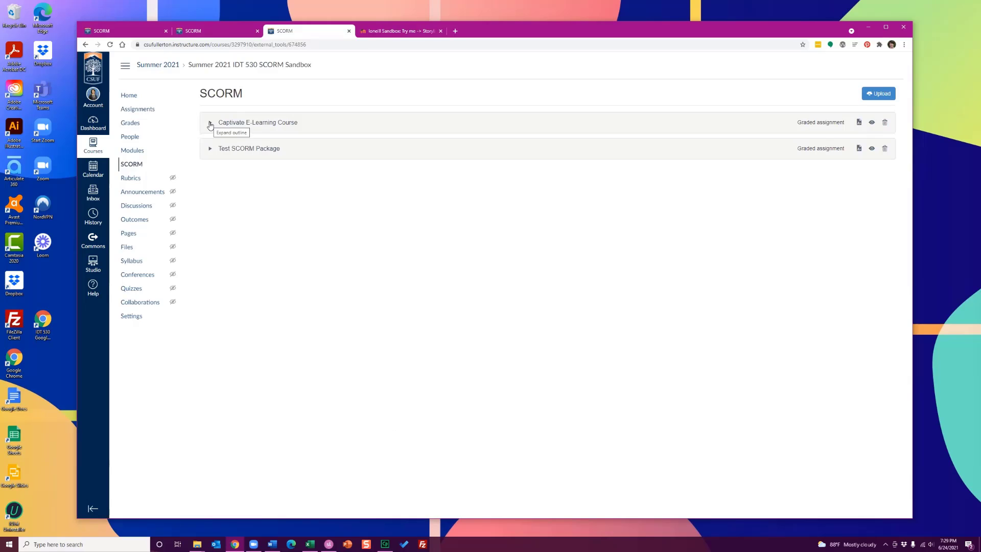
- In Captivate, open the Publish to Computer settings and prefix the project title with "Team Name -"
left_click(387, 544)
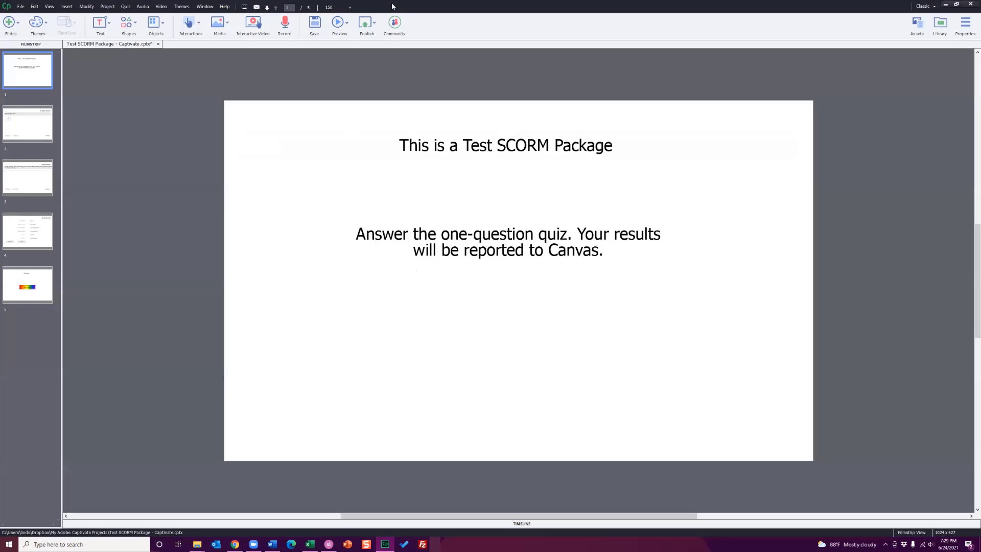
left_click(371, 23)
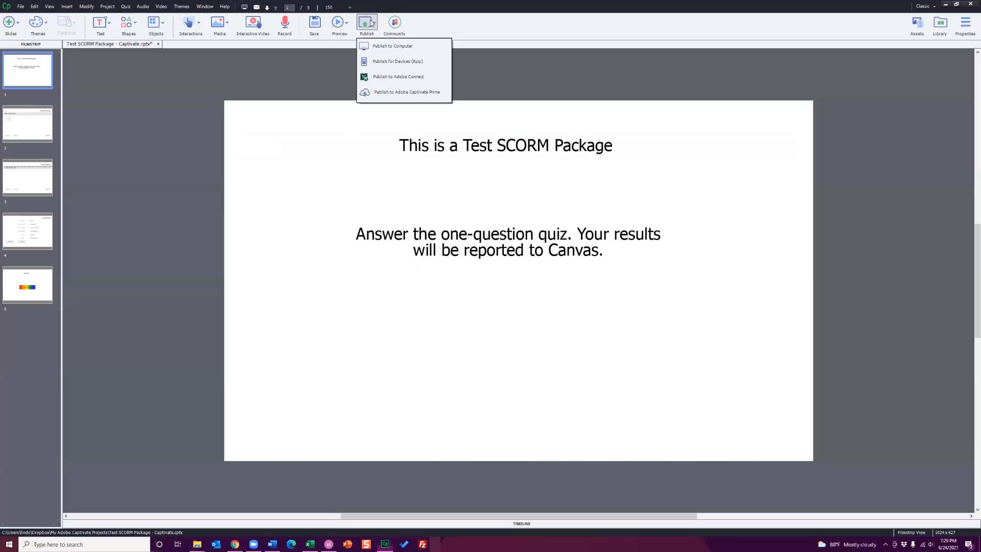
left_click(379, 48)
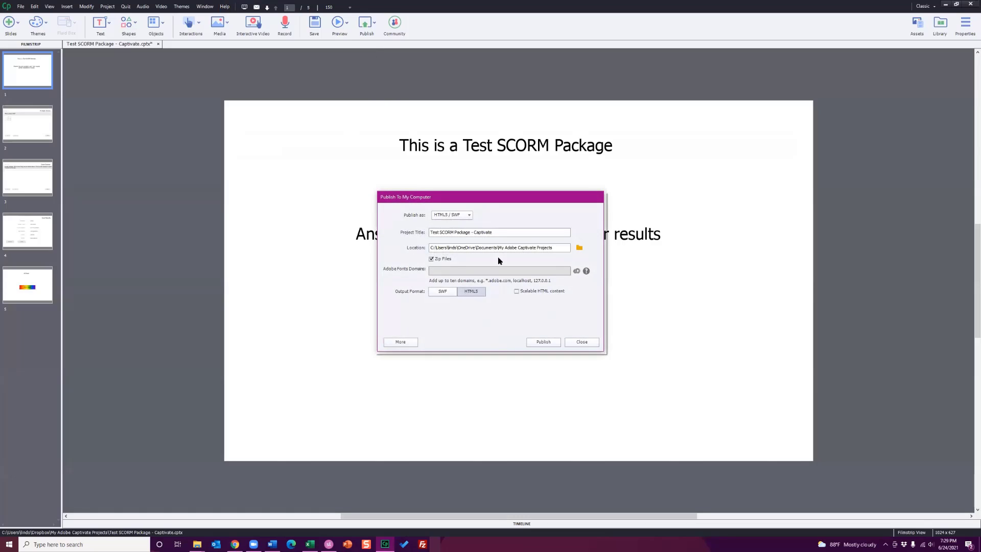
left_click(444, 232)
double_click(445, 231)
left_click_drag(503, 239, 419, 229)
left_click(430, 232)
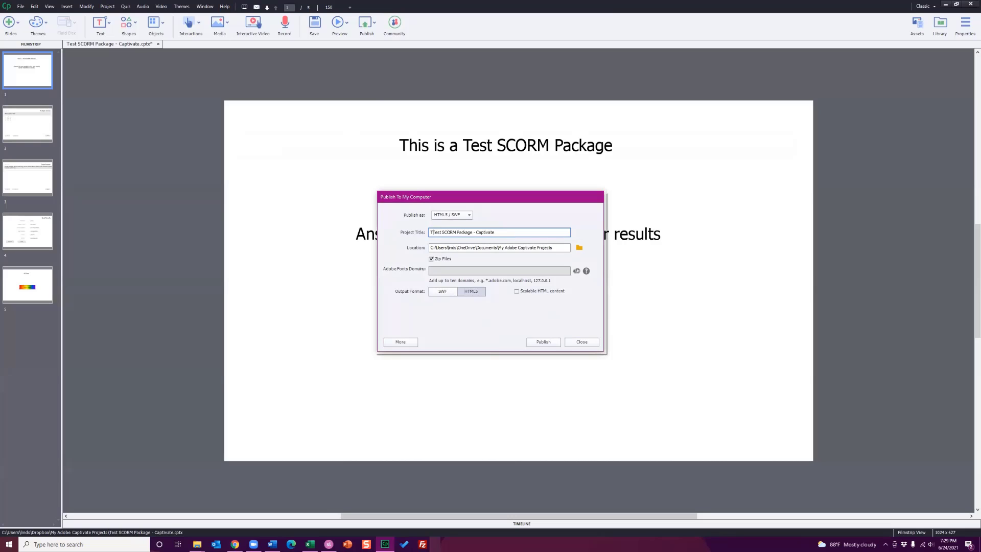
type("Team Name -")
- Switch to Storyline, open its LMS publish settings and prefix the package title with "Team Name -"
left_click(329, 544)
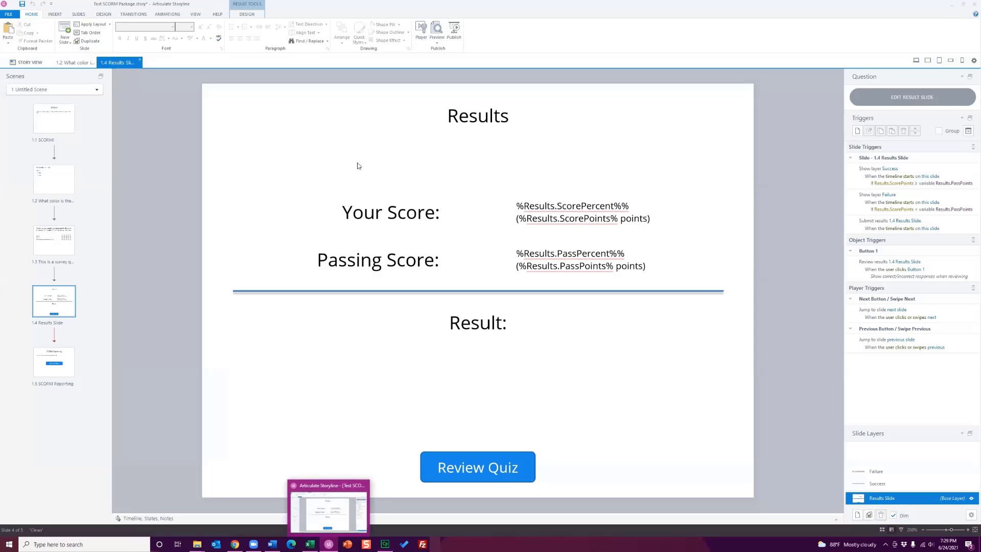
left_click(454, 31)
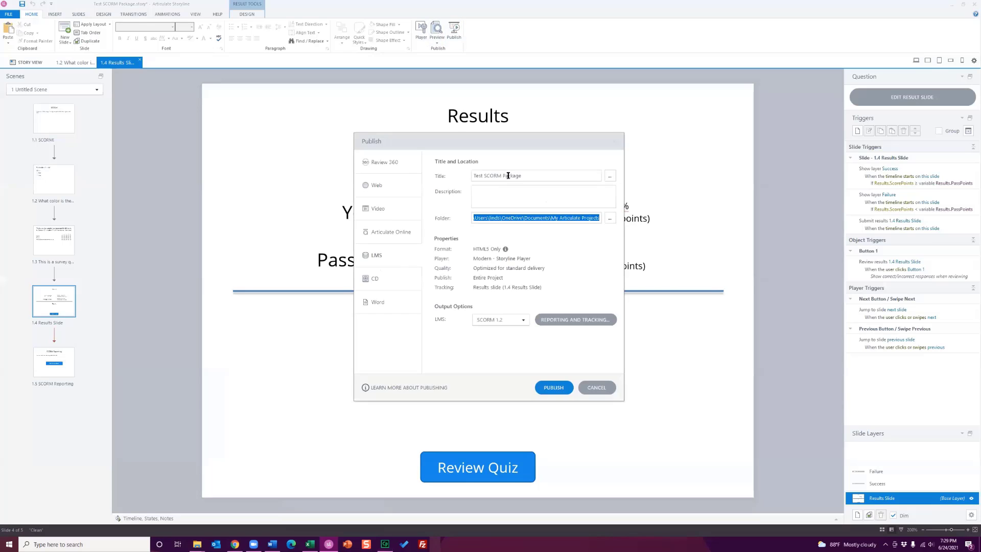
left_click_drag(531, 177, 461, 180)
key("Left")
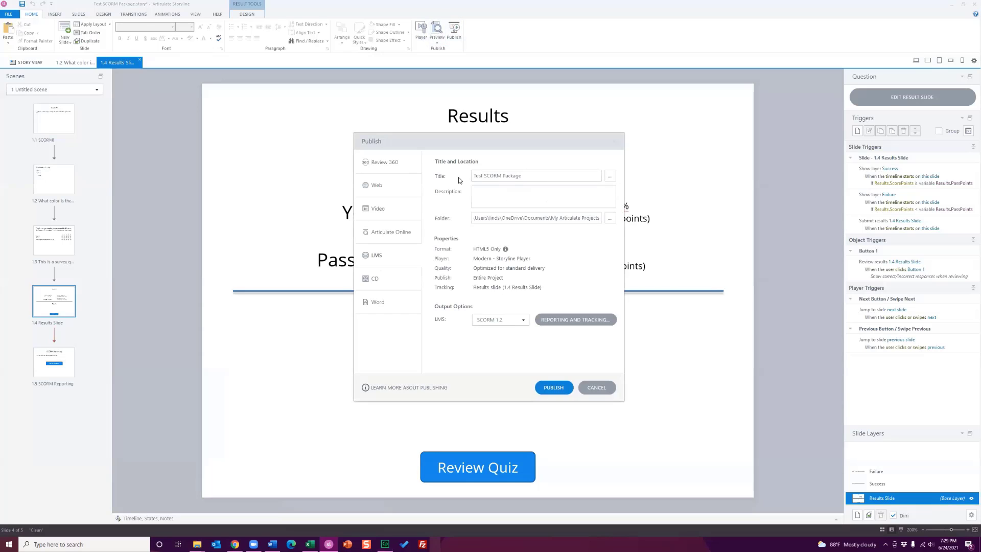
type("Team Name -")
- Cancel the Storyline and Captivate publish dialogs without publishing and return to the Canvas SCORM page
left_click(235, 544)
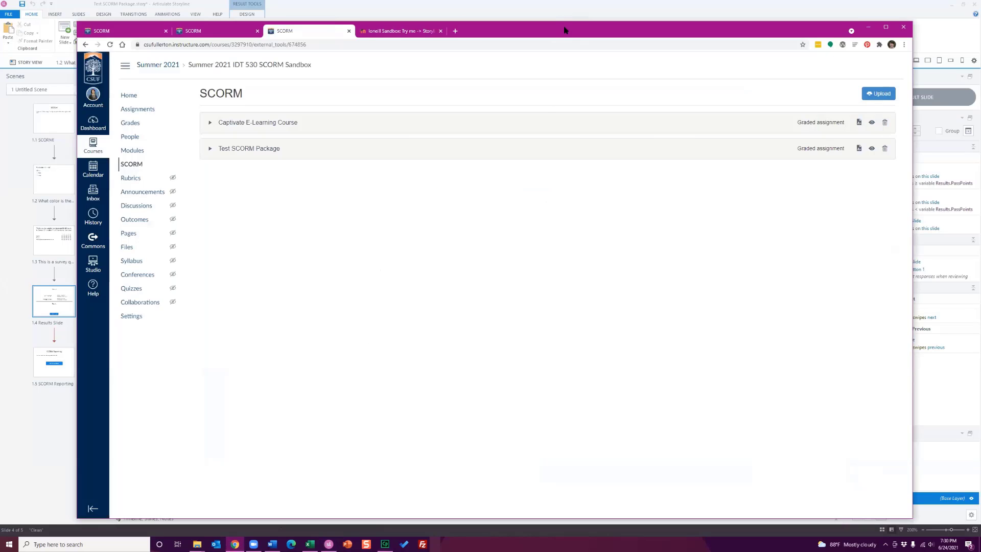
left_click_drag(565, 30, 591, 37)
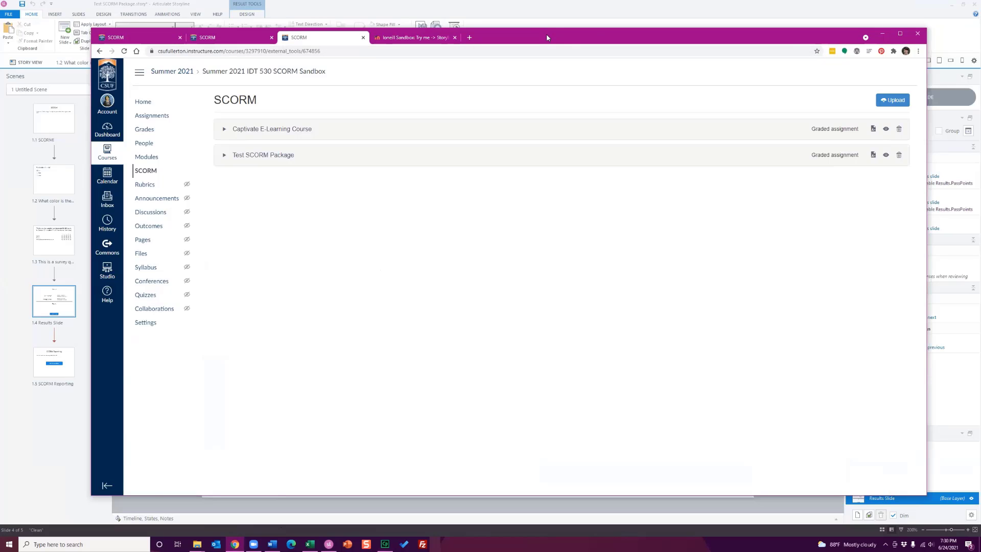
left_click(951, 12)
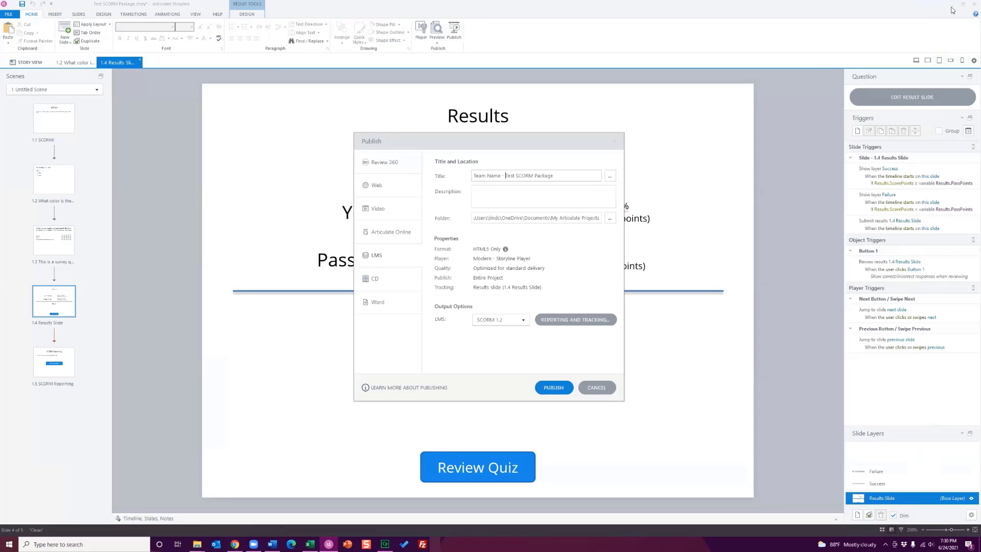
left_click(596, 388)
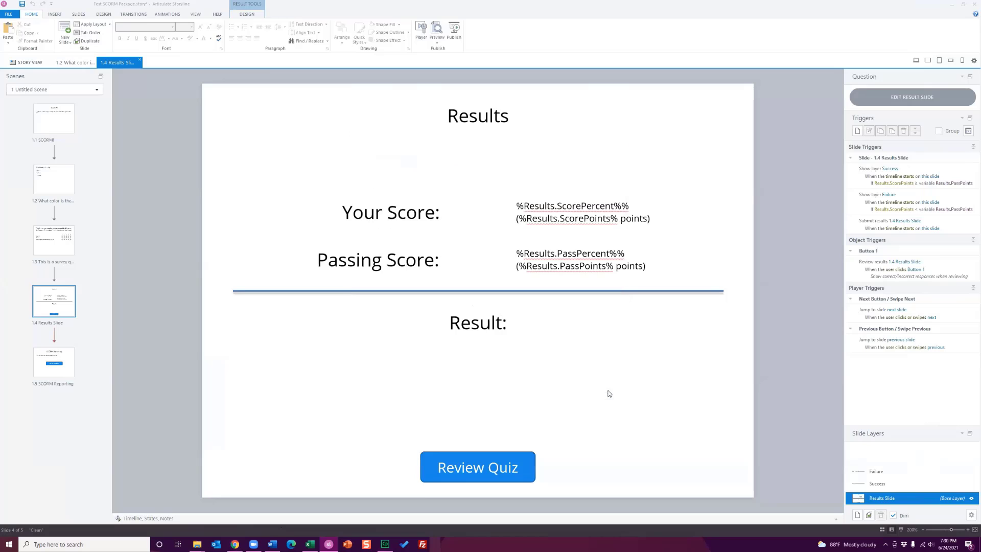
left_click(951, 4)
left_click(945, 7)
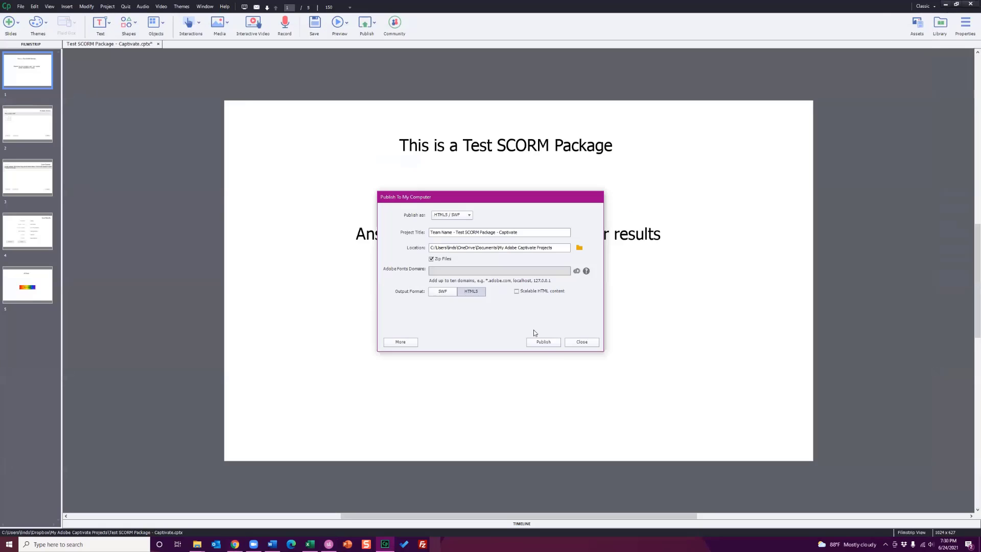
left_click(581, 342)
left_click(946, 5)
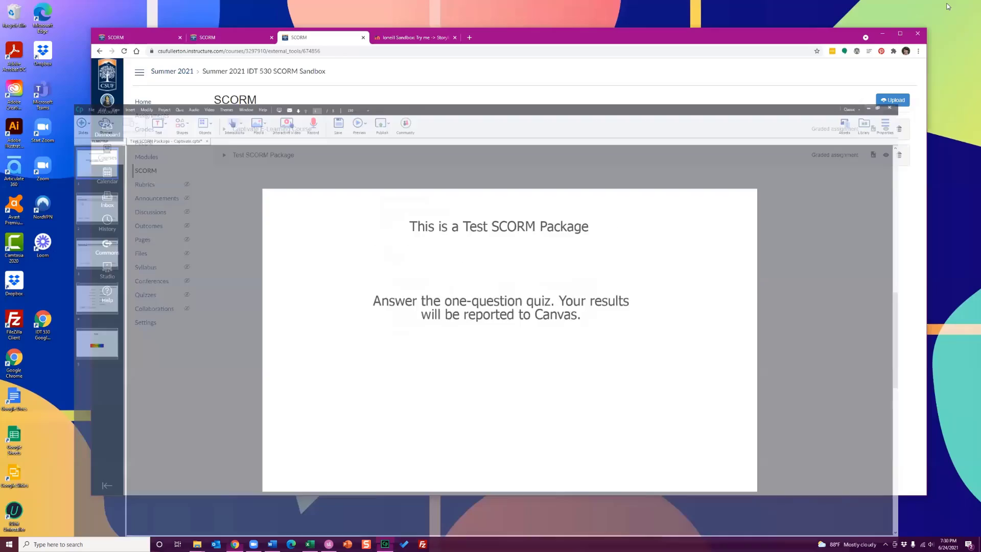
left_click_drag(798, 43, 776, 44)
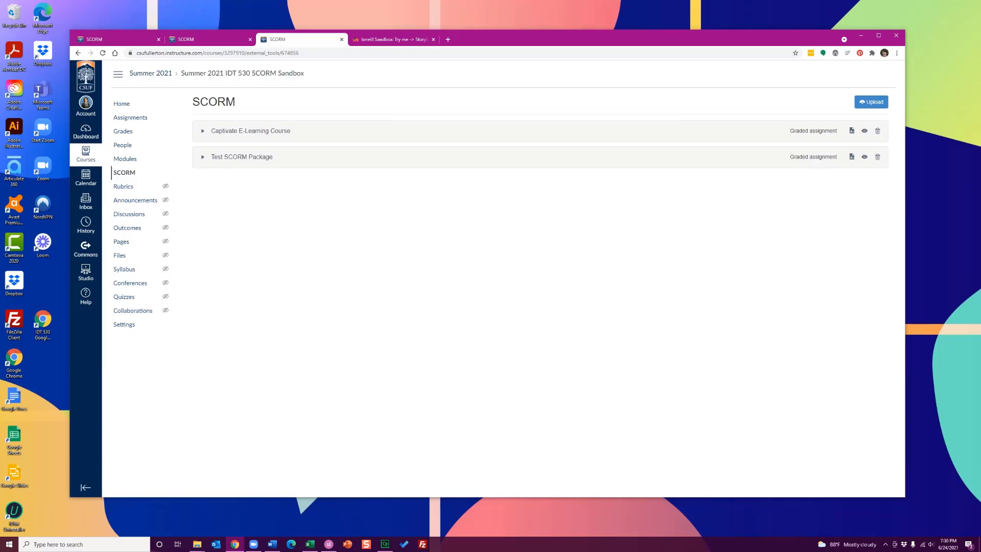
- Open the course home page and preview it twice in Student View, leaving the preview each time
left_click(134, 105)
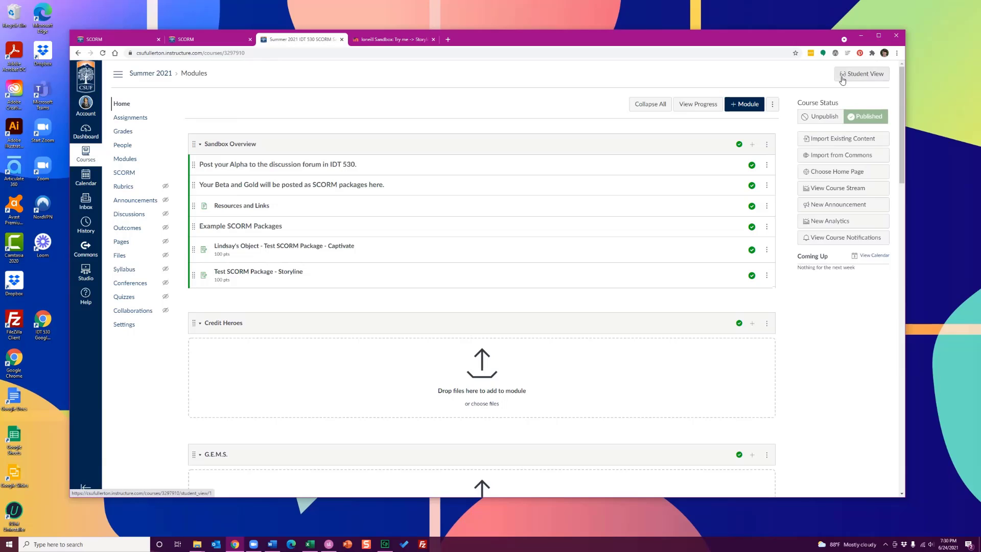
left_click(868, 75)
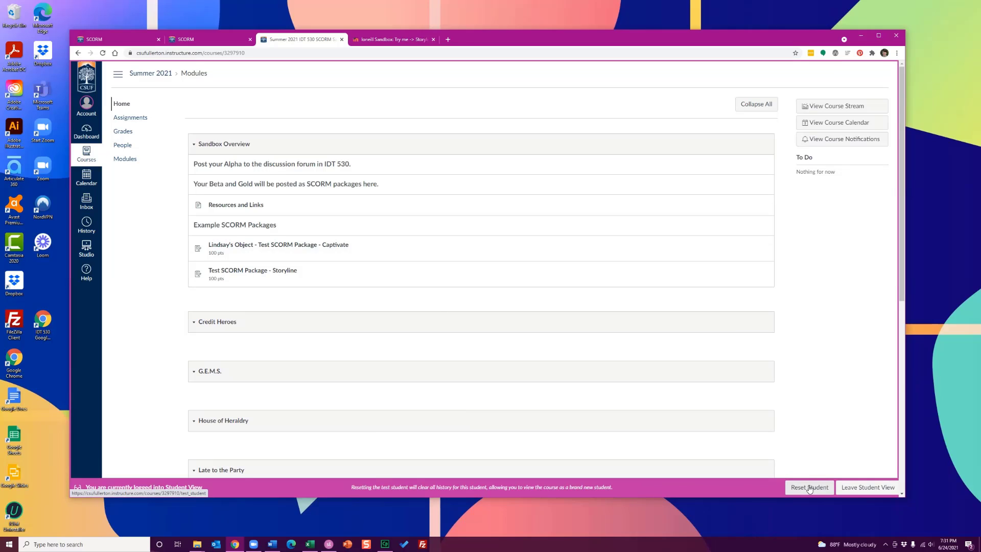
left_click(855, 487)
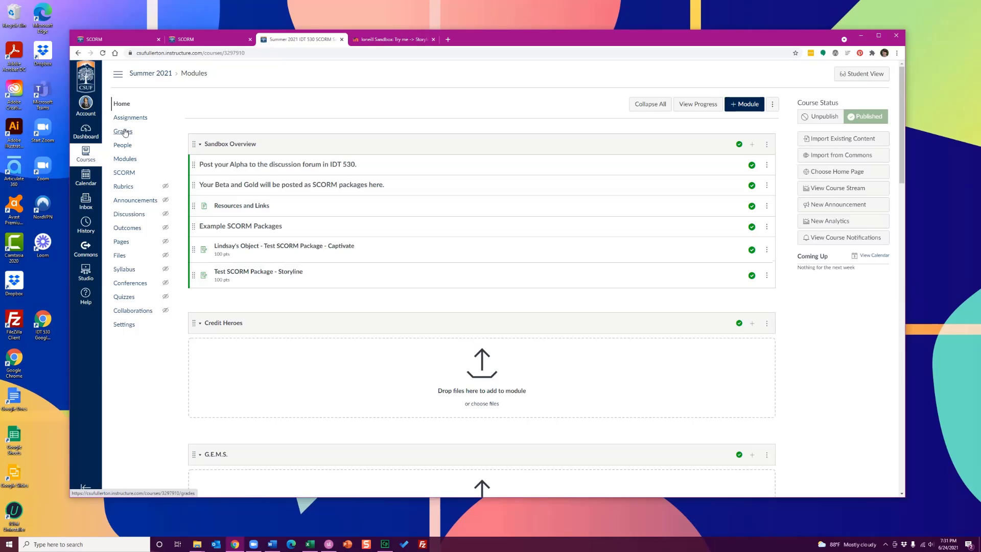
left_click(878, 75)
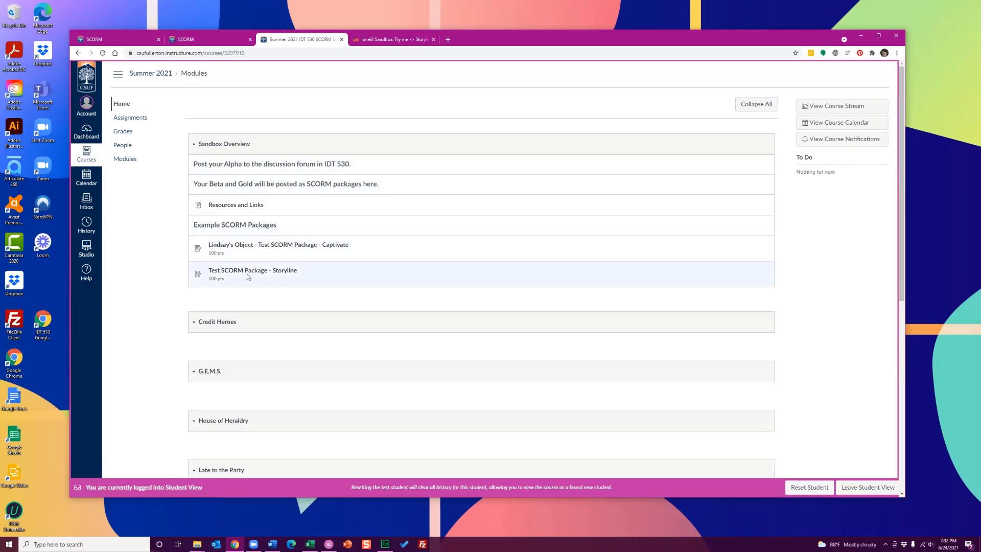
left_click(846, 488)
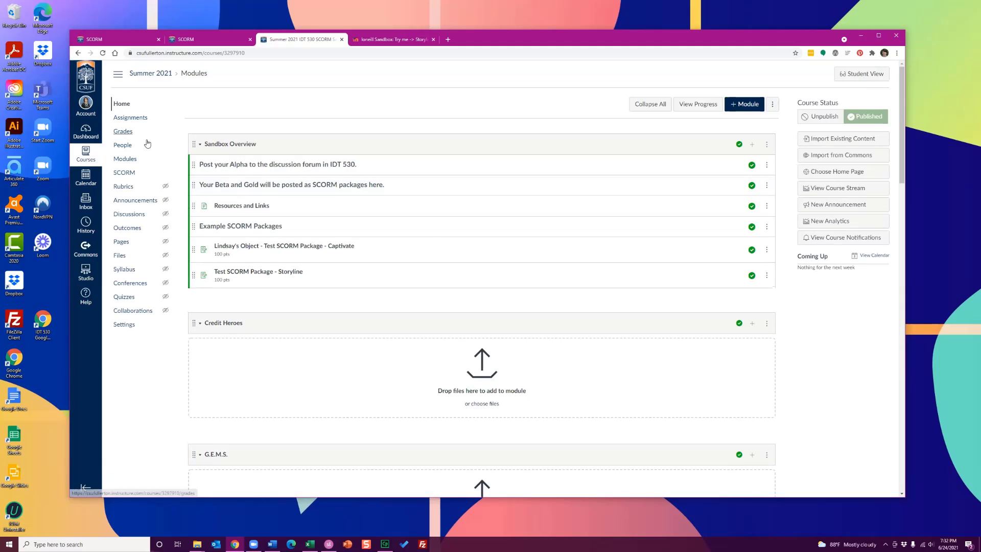
- Enter Student View again and examine the Test Student's grades for both SCORM assignments
left_click(872, 76)
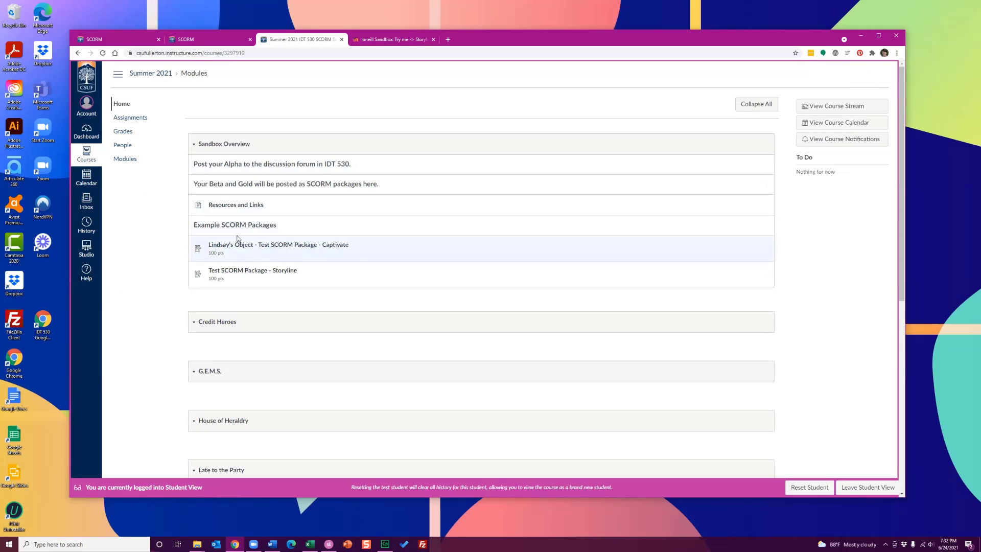
left_click(119, 133)
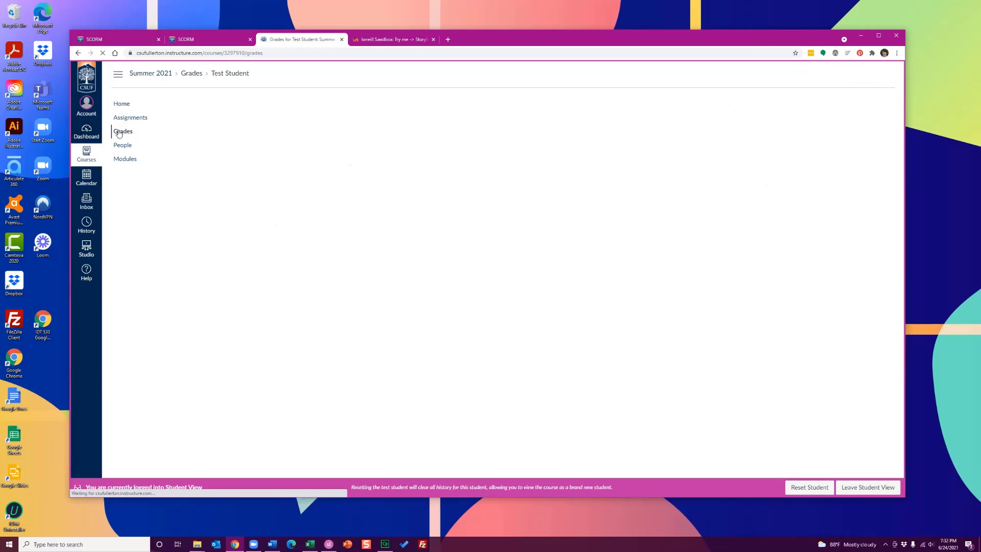
left_click_drag(285, 103, 233, 101)
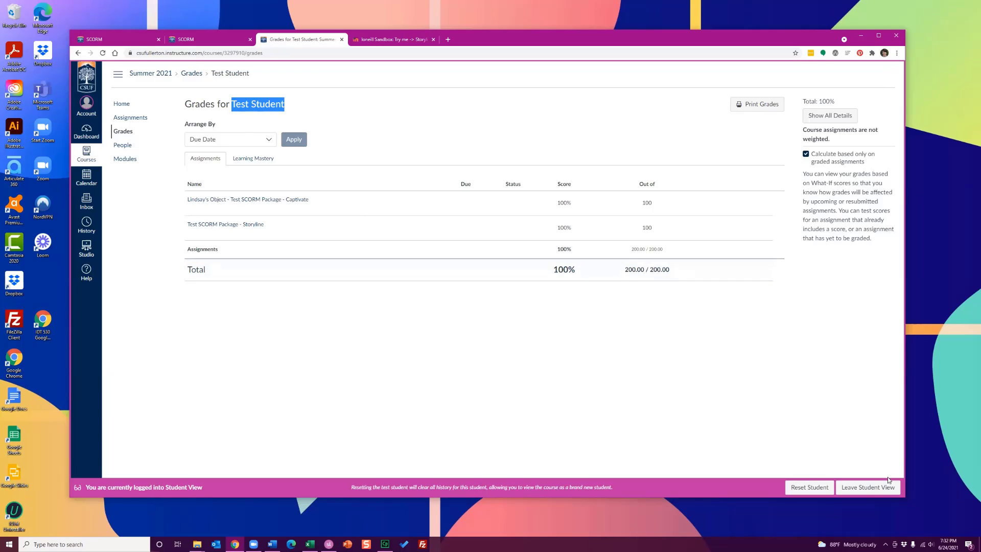
- Reset the test student and recheck its grades, returning to the course home page outside Student View
left_click(811, 488)
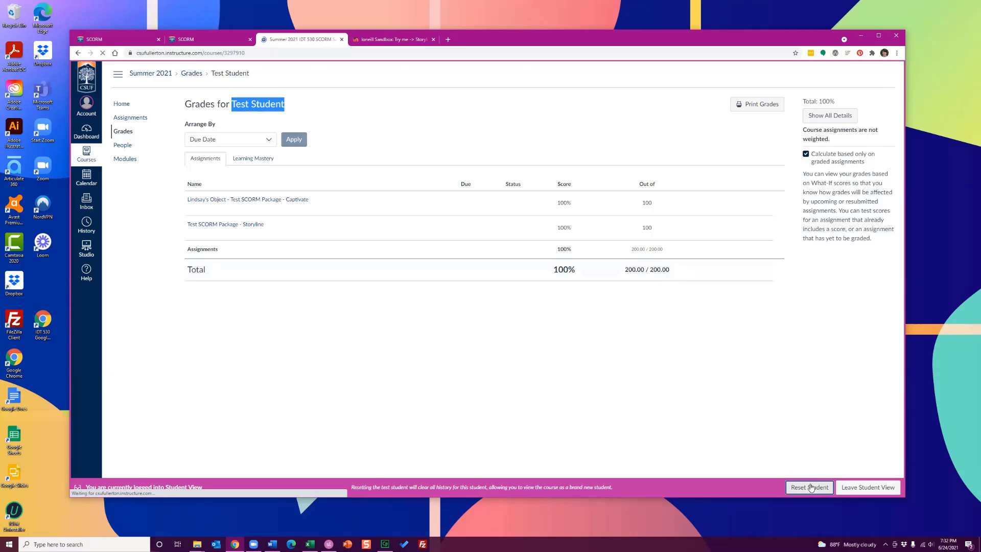
left_click(126, 133)
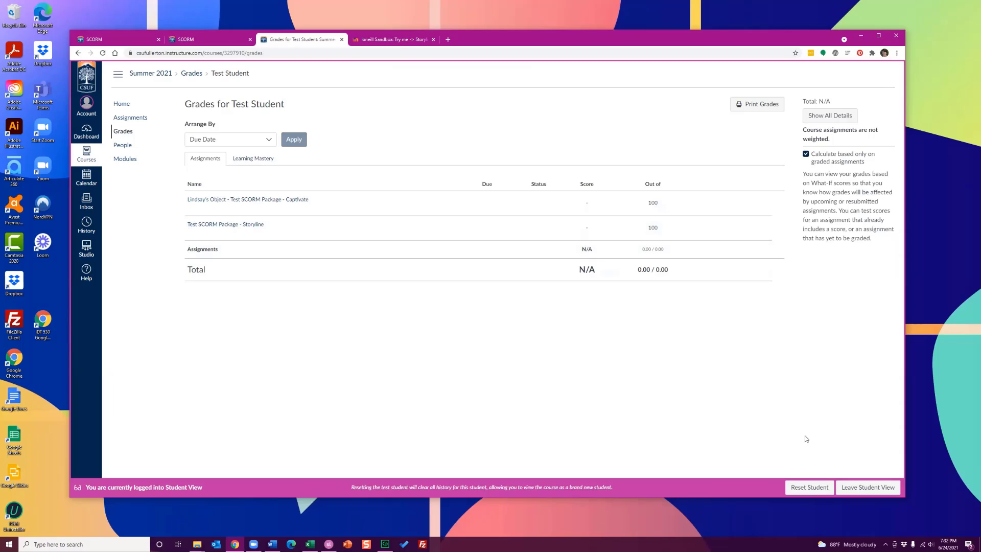
left_click(860, 488)
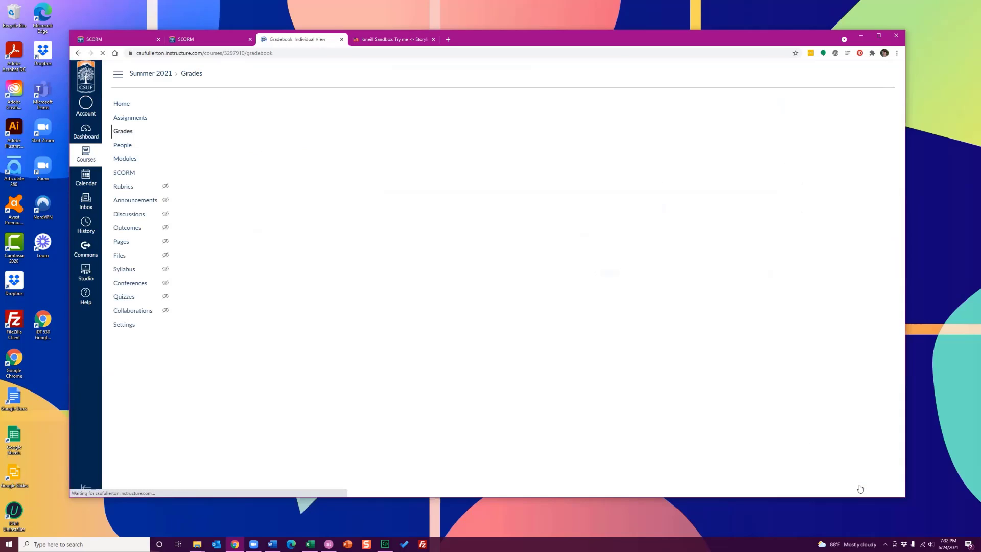
left_click(129, 106)
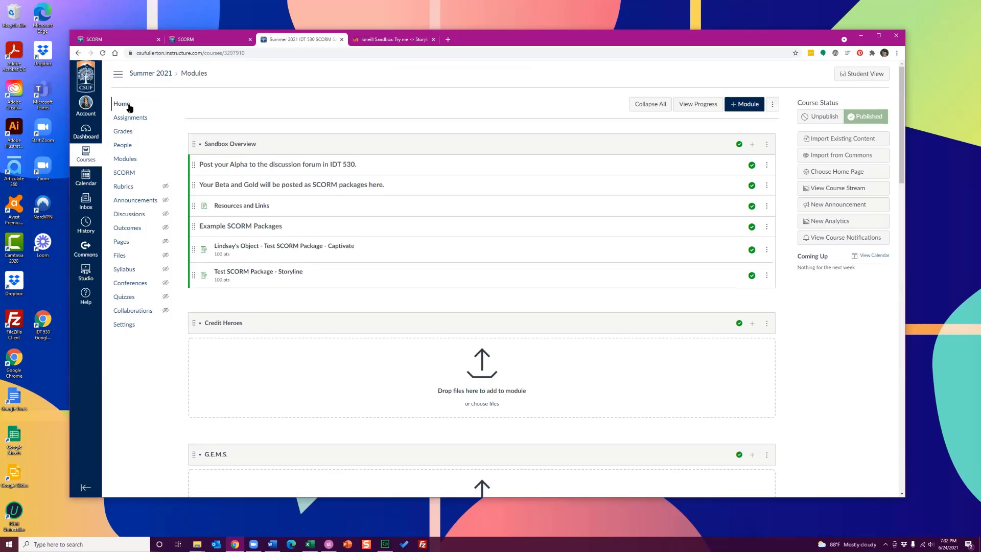
- Search the web for "scorm and schoology" in a new tab and return to the Canvas course home page
left_click(447, 40)
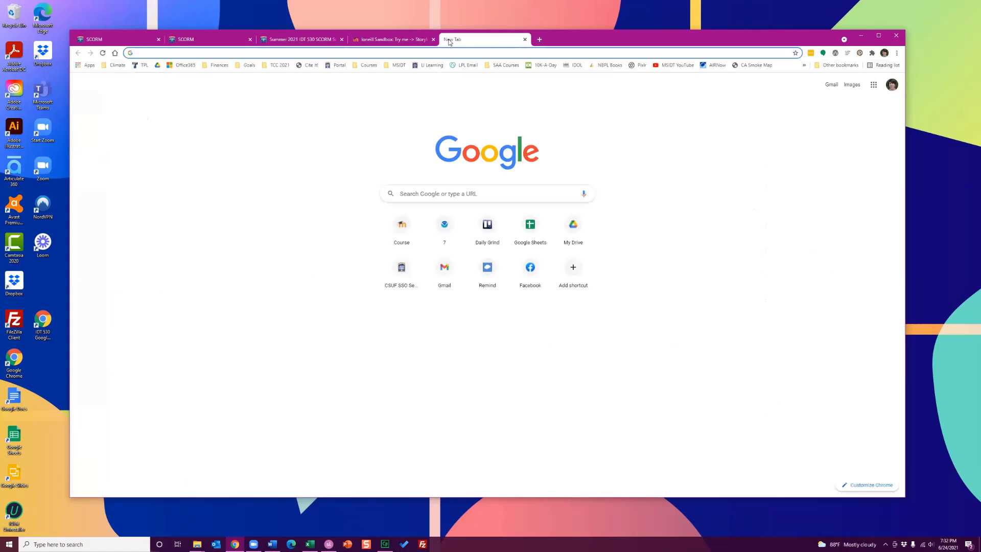
type("scorm an")
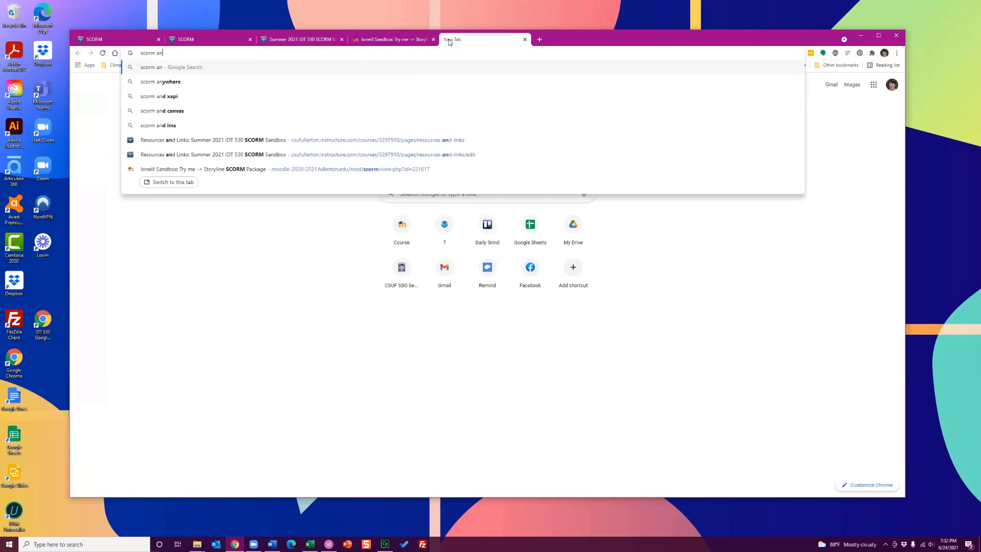
type("d schoology")
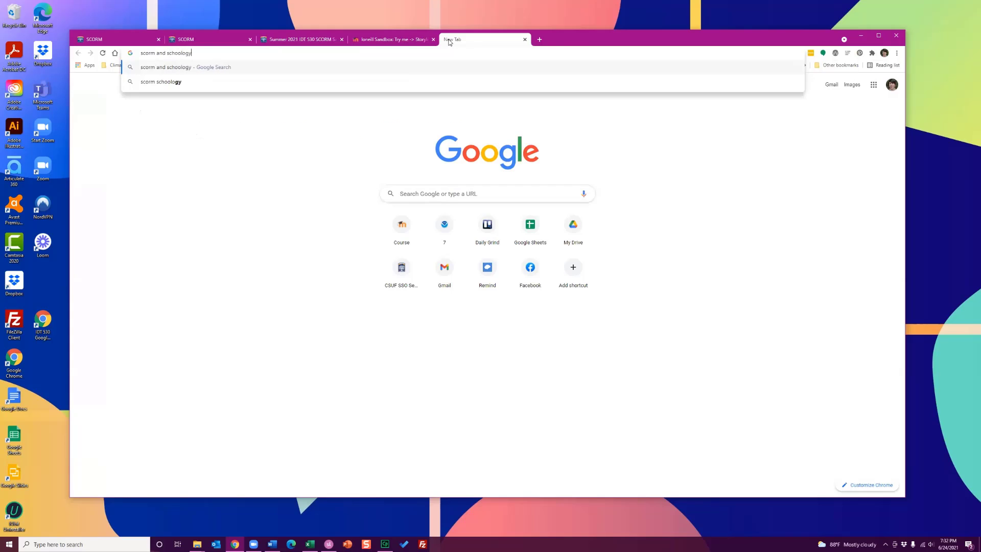
key("Return")
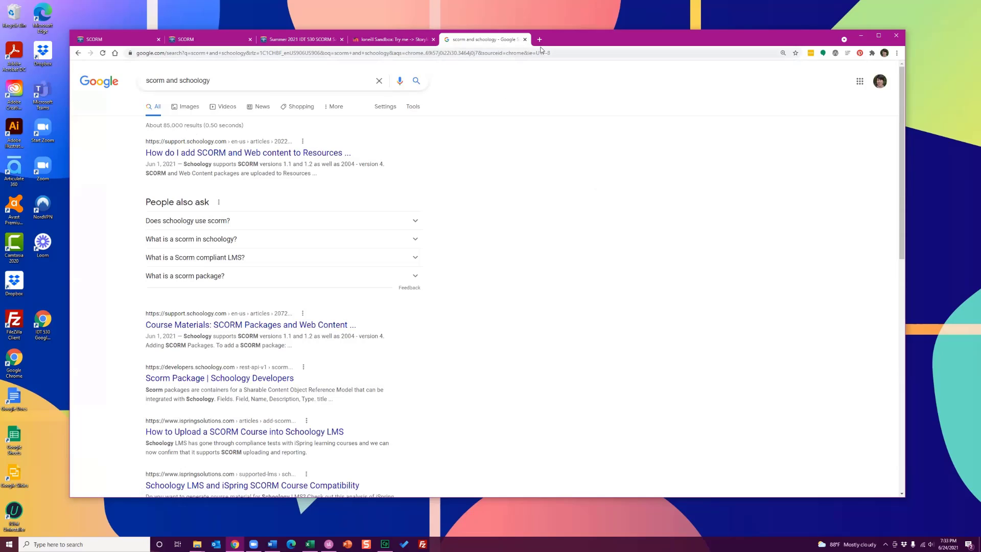
left_click(524, 39)
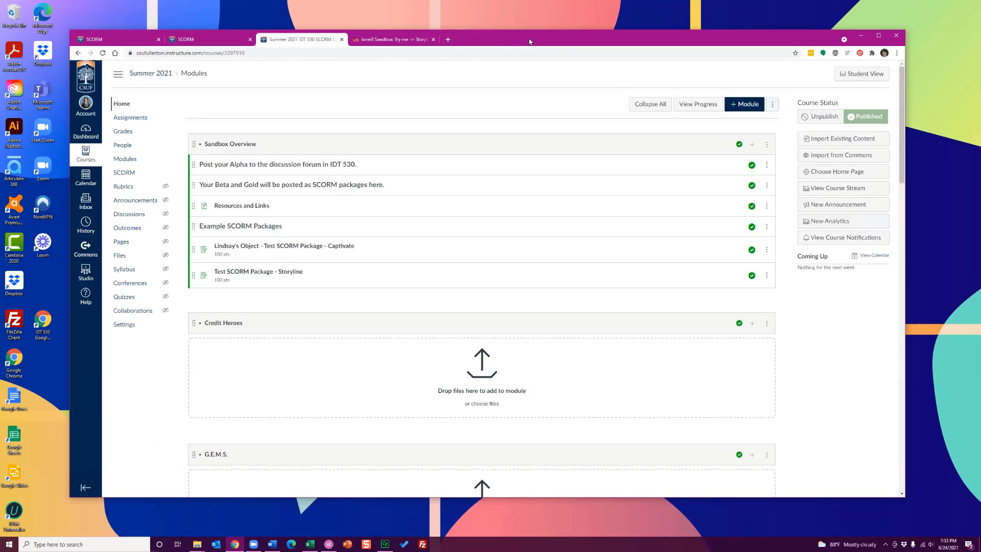
left_click_drag(529, 41, 541, 36)
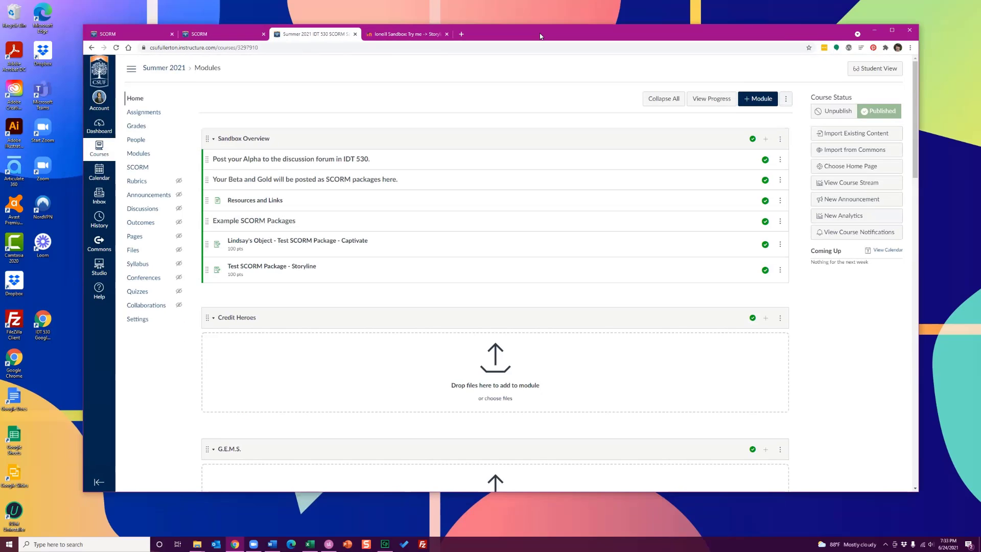